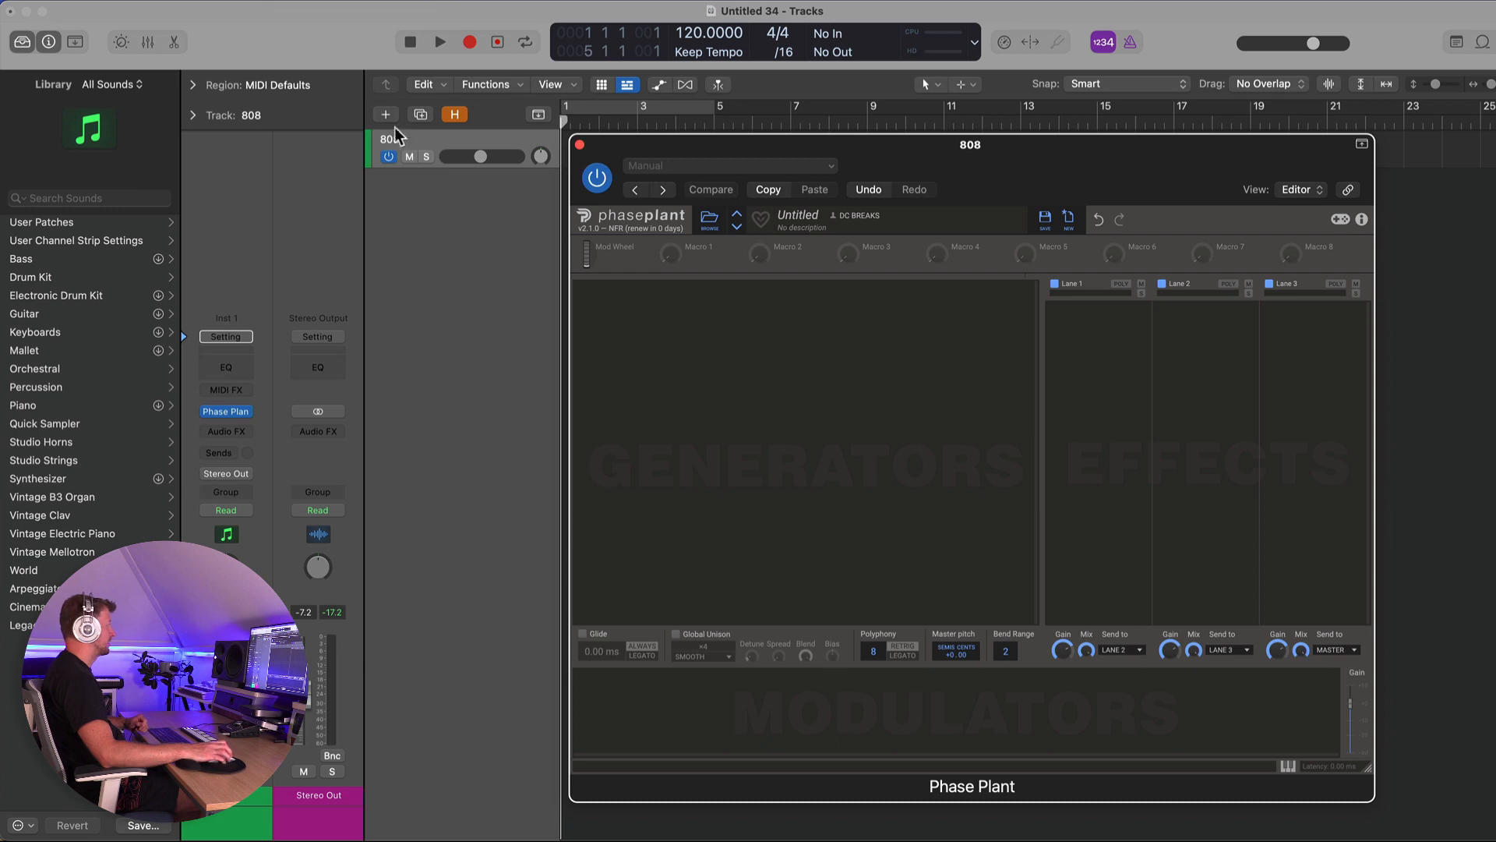
# - Duplicate the 808 track and load the 808 Bass patch onto the copy by searching the library for 808
pyautogui.press('super+d')
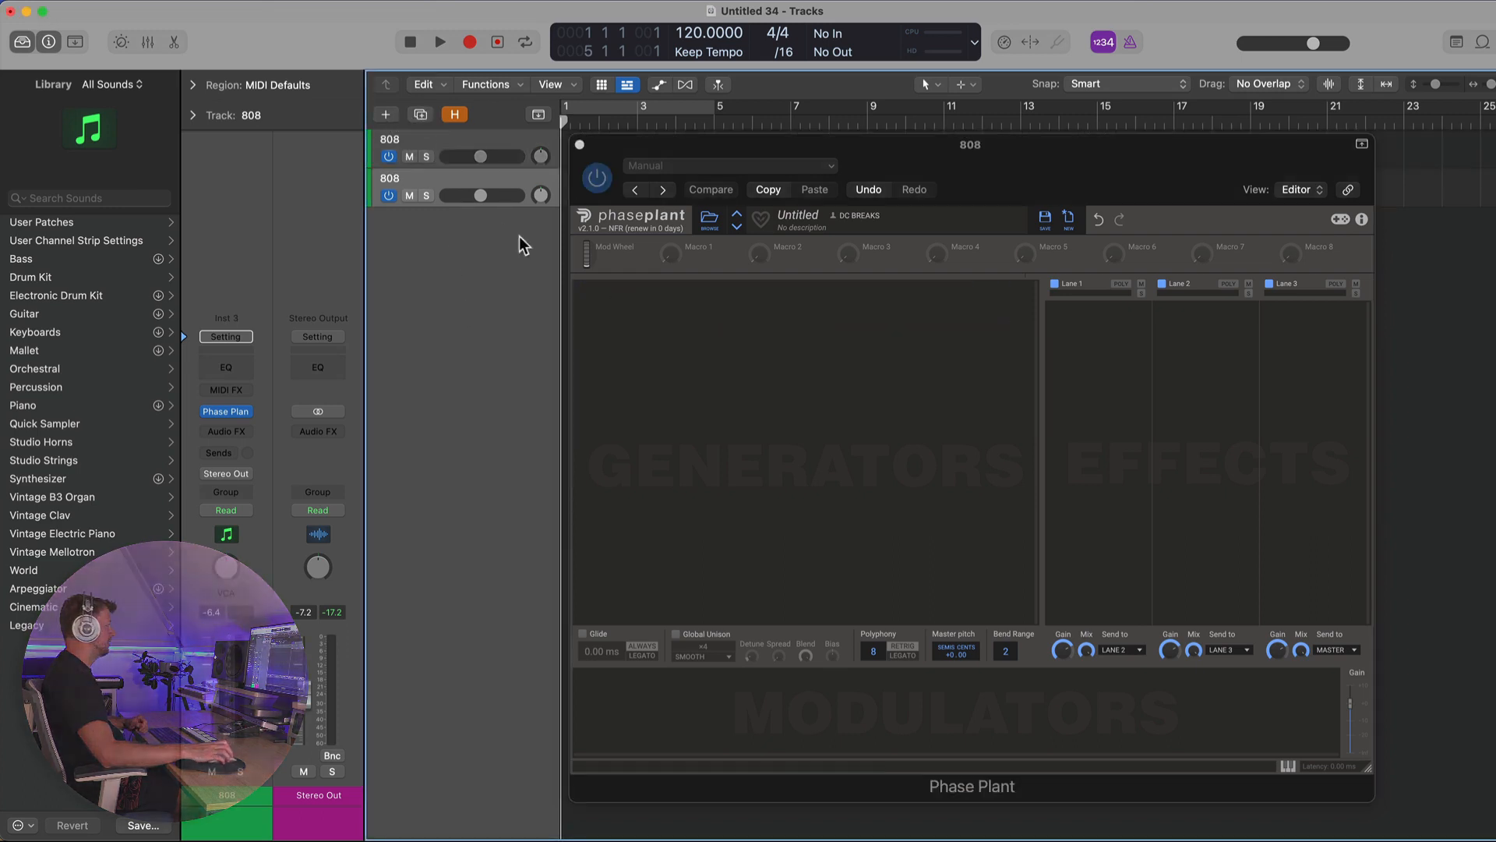
pyautogui.click(48, 200)
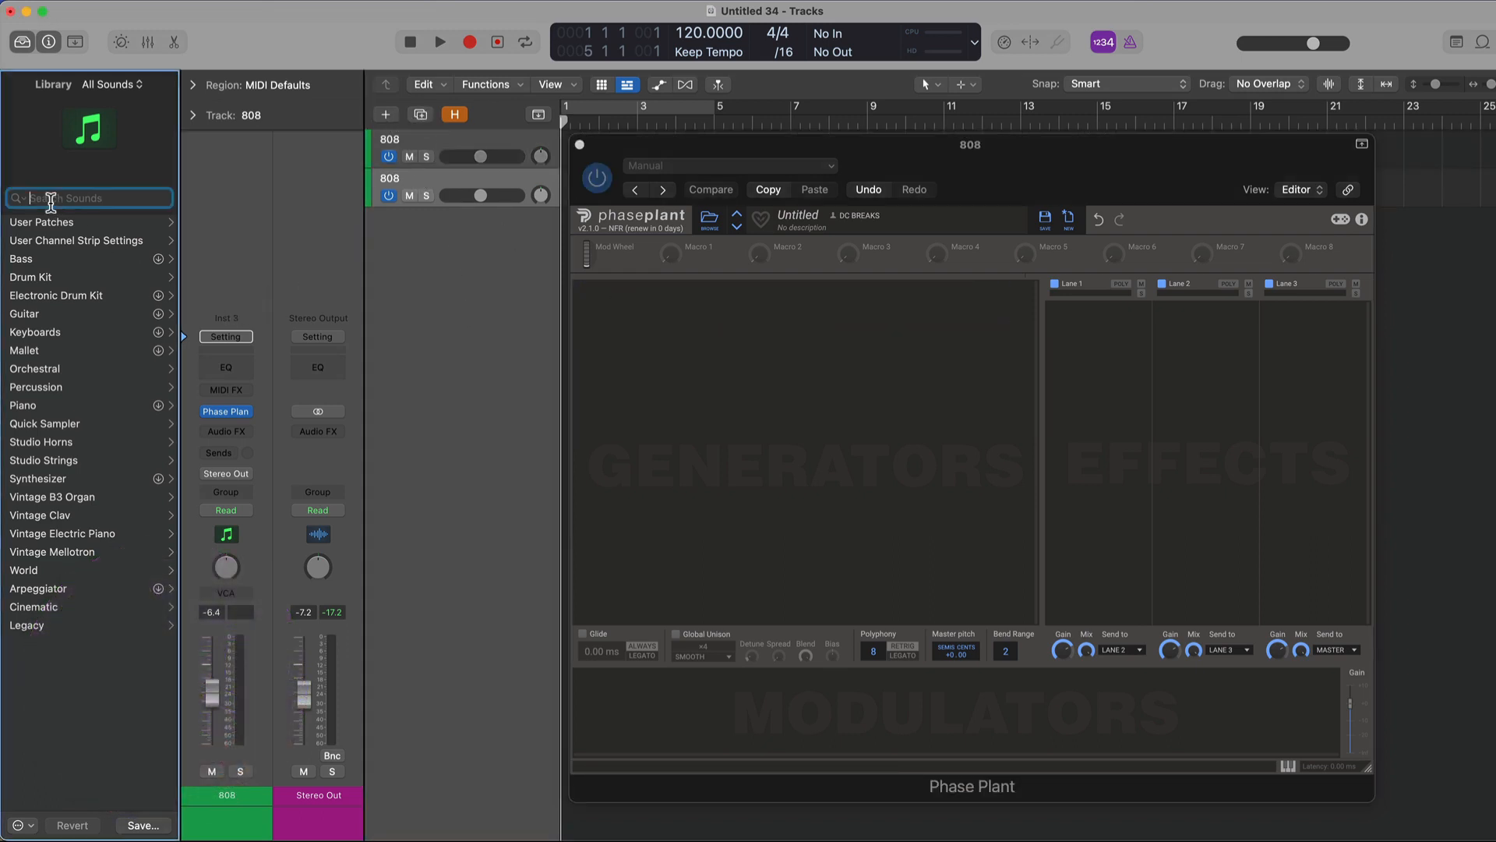
pyautogui.write('808')
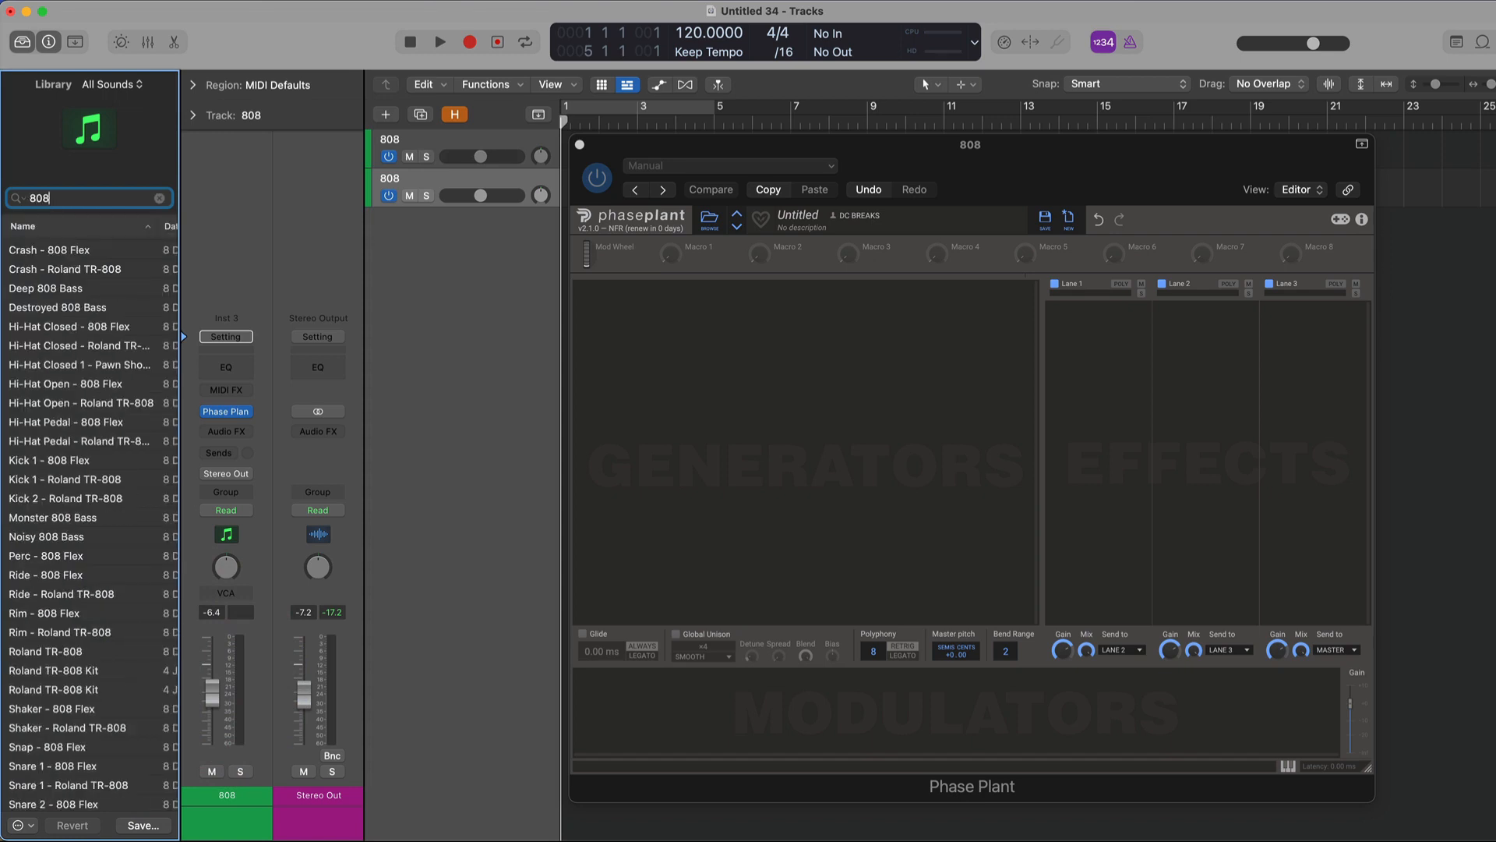
pyautogui.scroll(5, 52, 296)
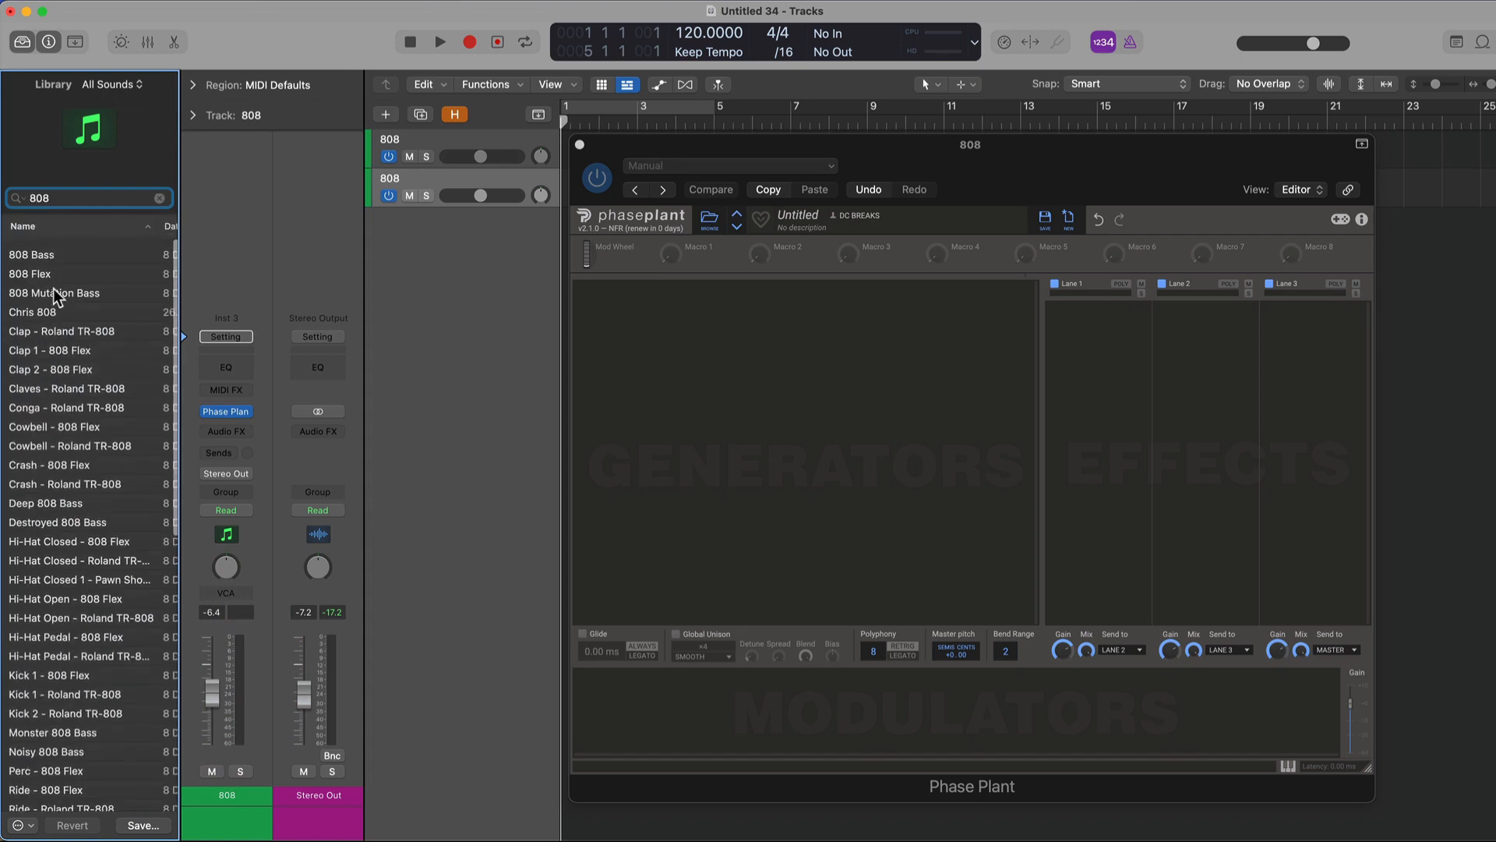
pyautogui.click(52, 247)
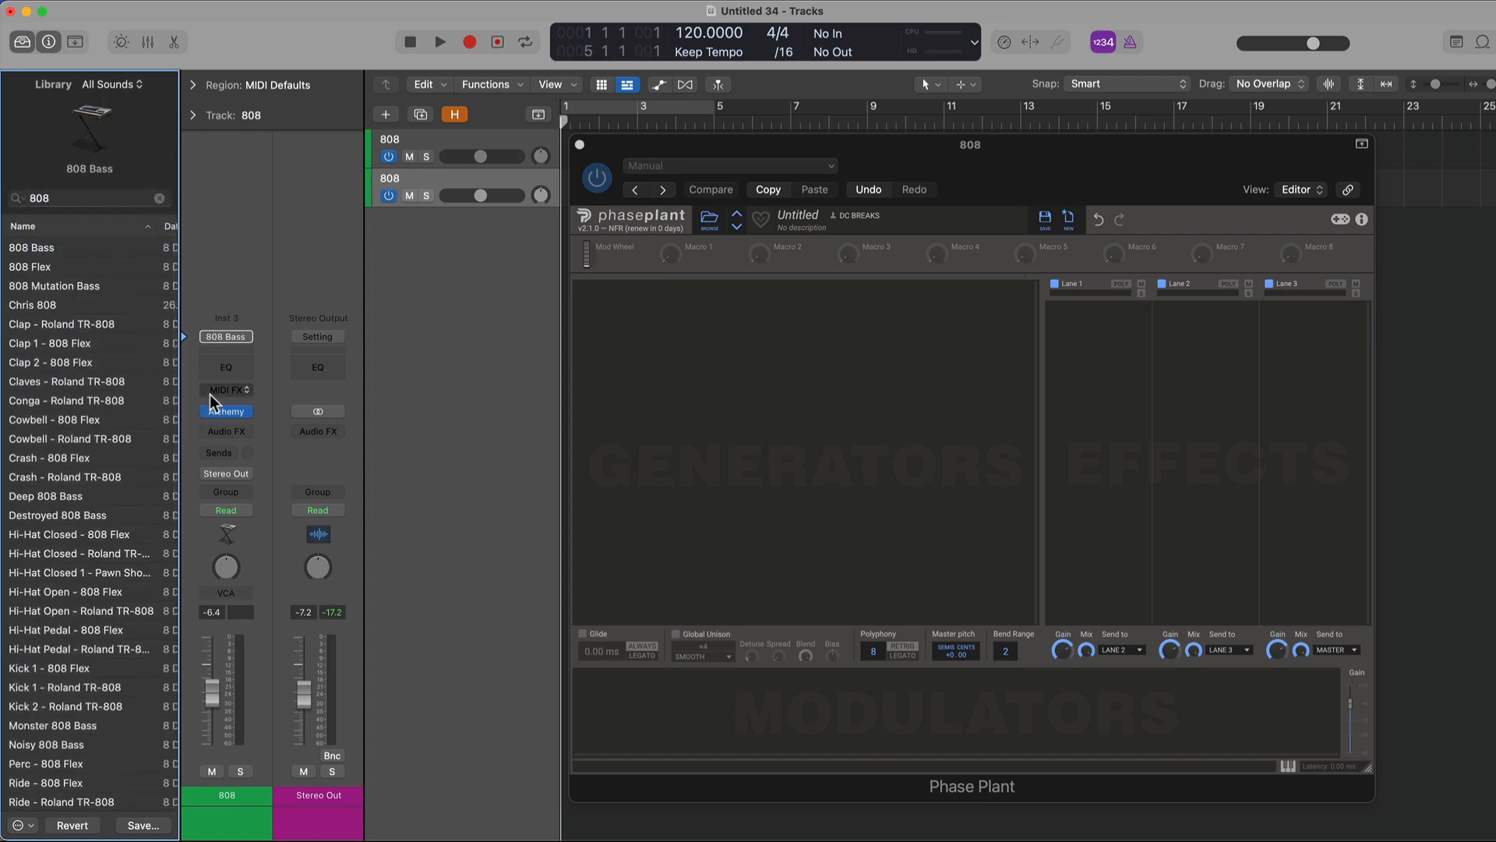
# - Open the Alchemy instrument, view its advanced and simple pages, select the Crisp performance snapshot, and close it
pyautogui.click(228, 410)
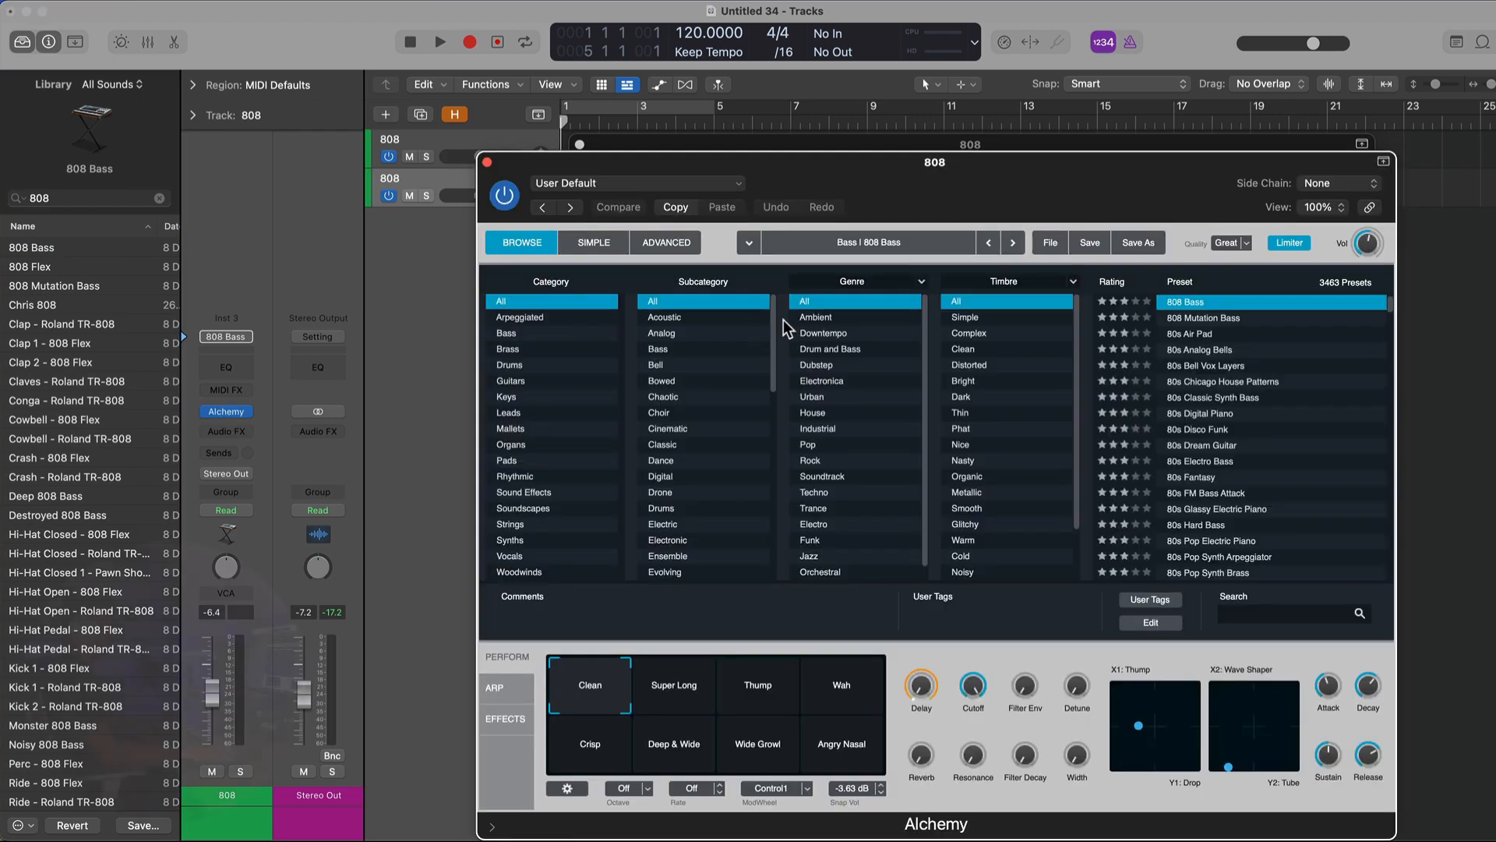
pyautogui.click(670, 245)
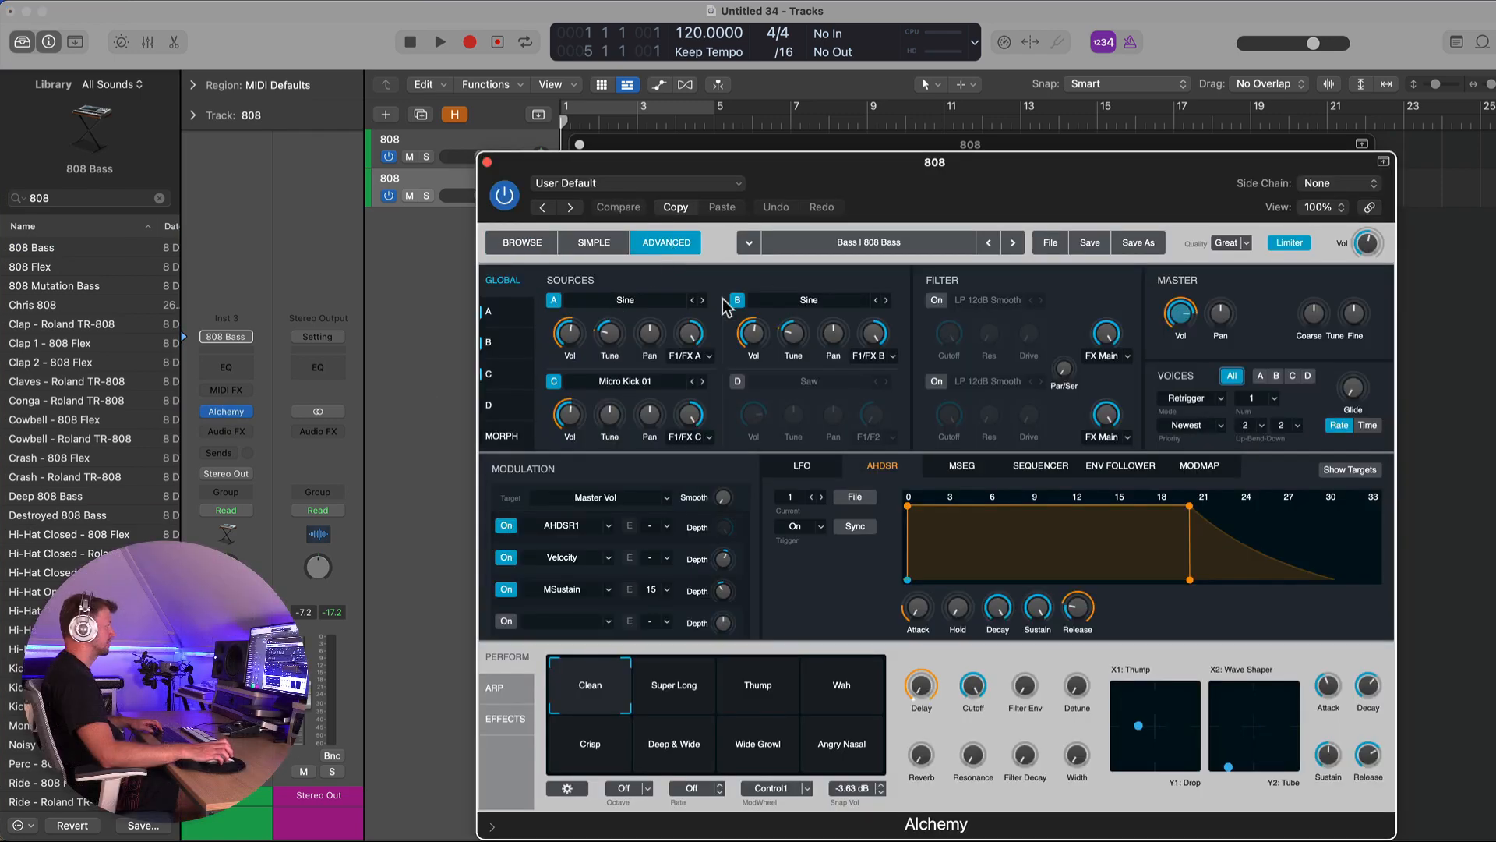
pyautogui.click(600, 241)
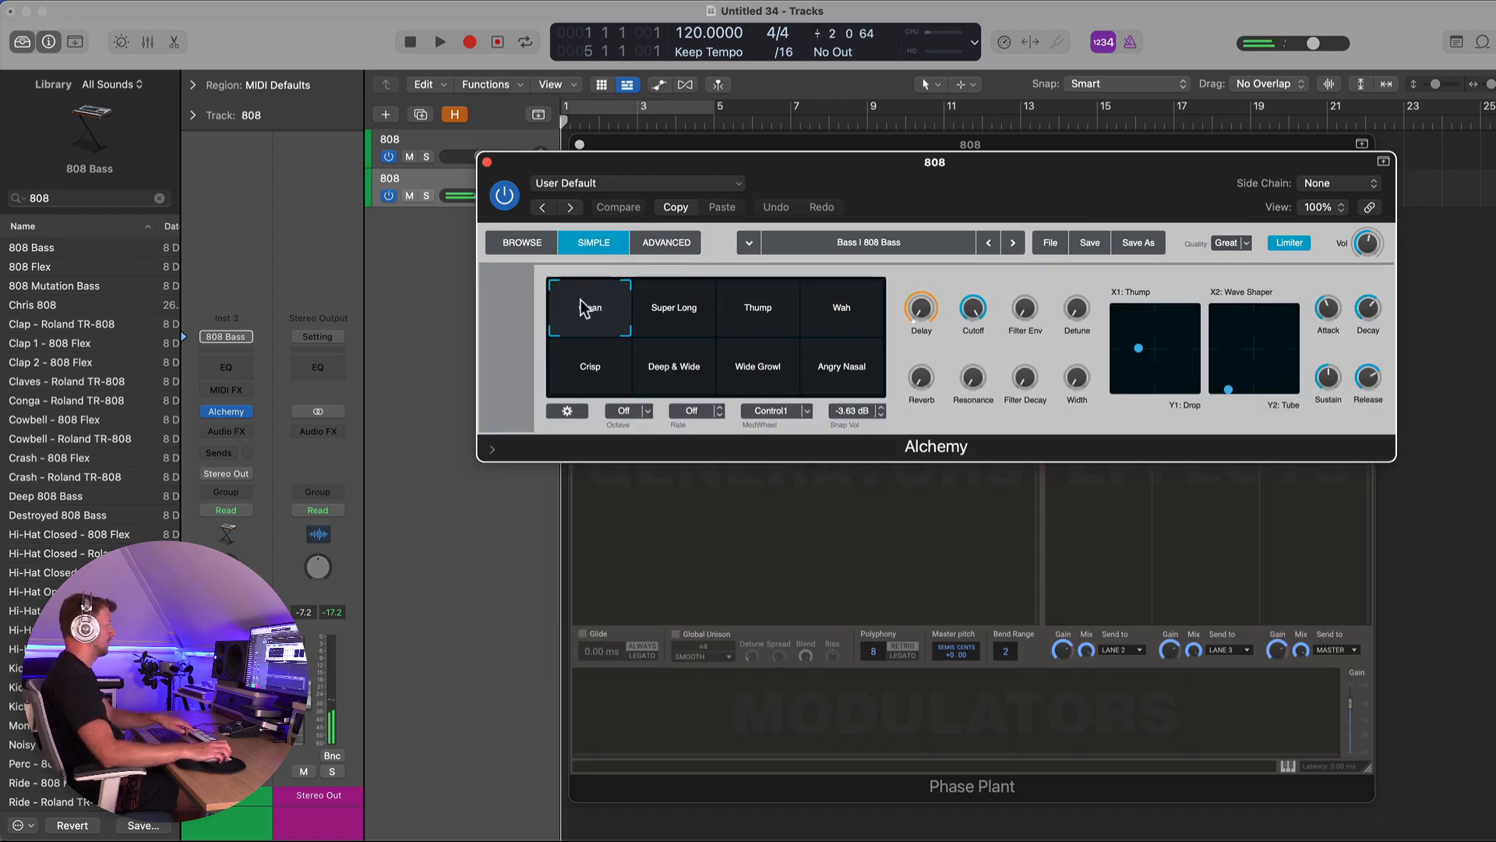
pyautogui.click(602, 325)
pyautogui.moveTo(602, 324)
pyautogui.mouseDown()
pyautogui.moveTo(886, 339)
pyautogui.moveTo(760, 374)
pyautogui.moveTo(599, 390)
pyautogui.moveTo(597, 337)
pyautogui.mouseUp()
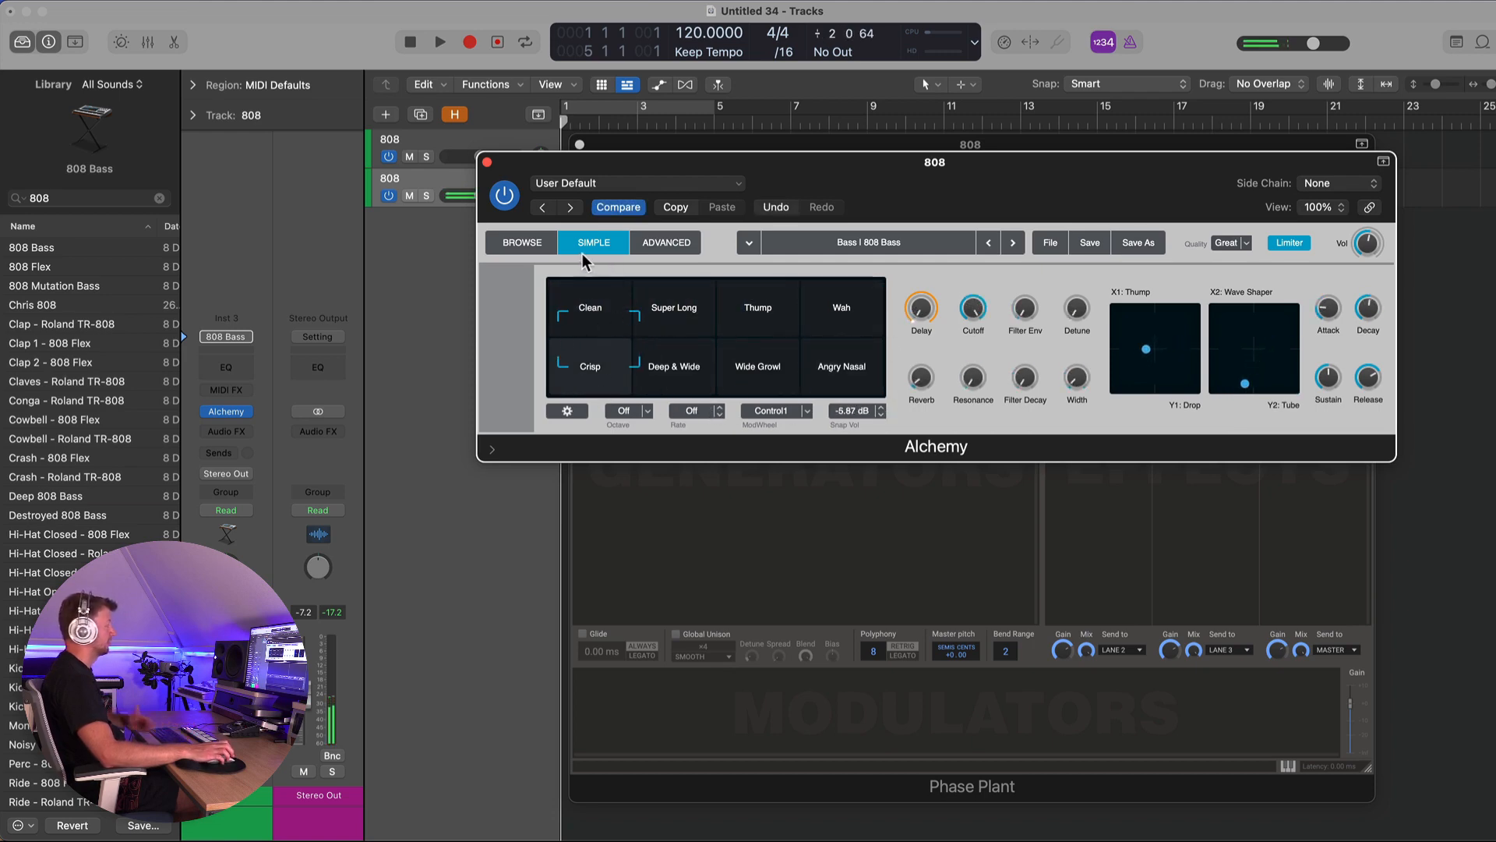
pyautogui.click(487, 163)
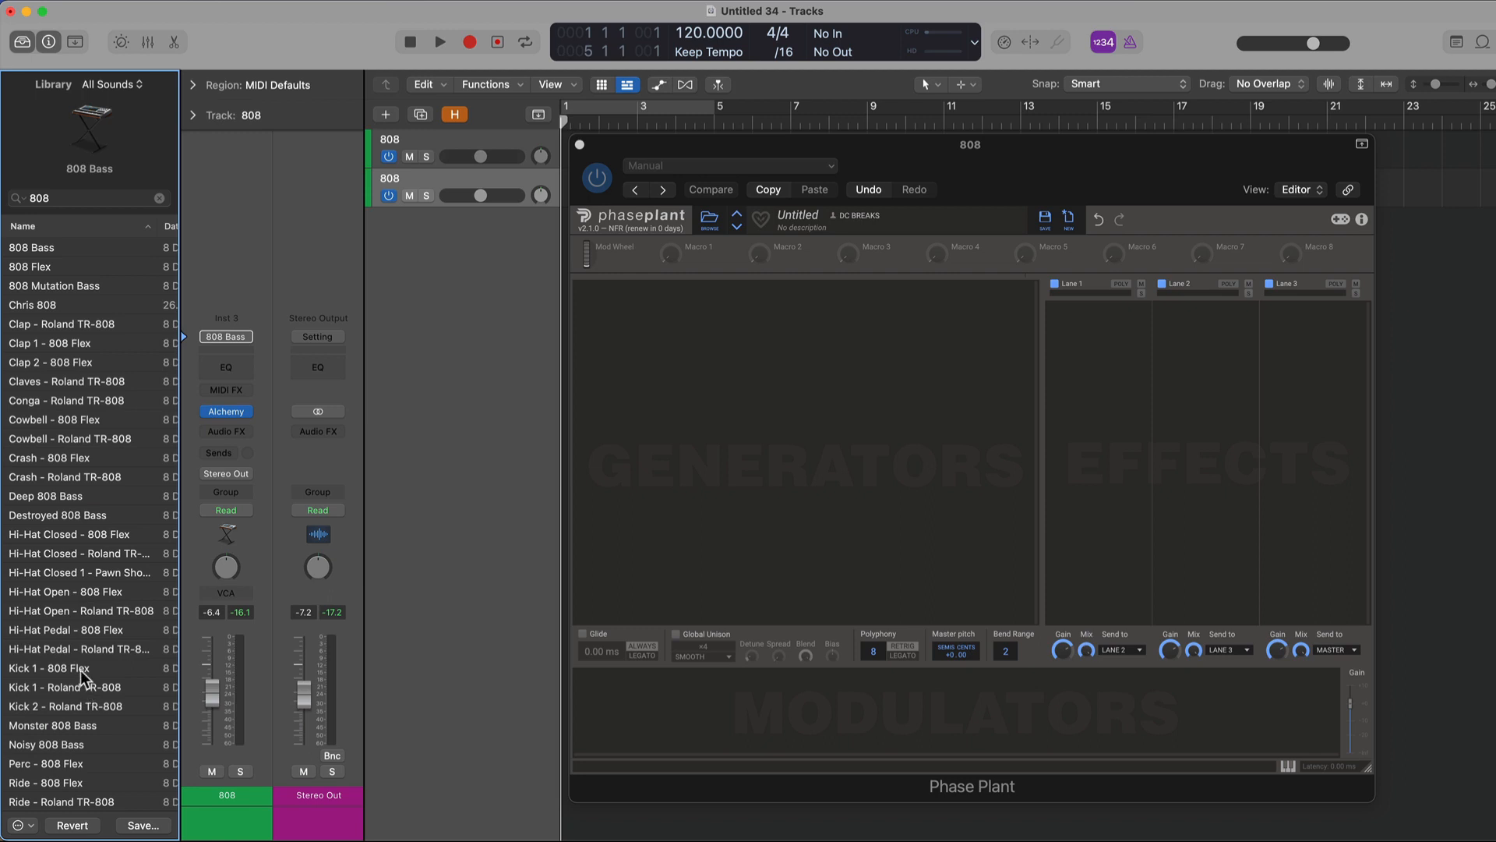
# - Load the Roland TR-808 Kit patch onto the duplicate track and open its Sampler instrument
pyautogui.scroll(-5, 76, 633)
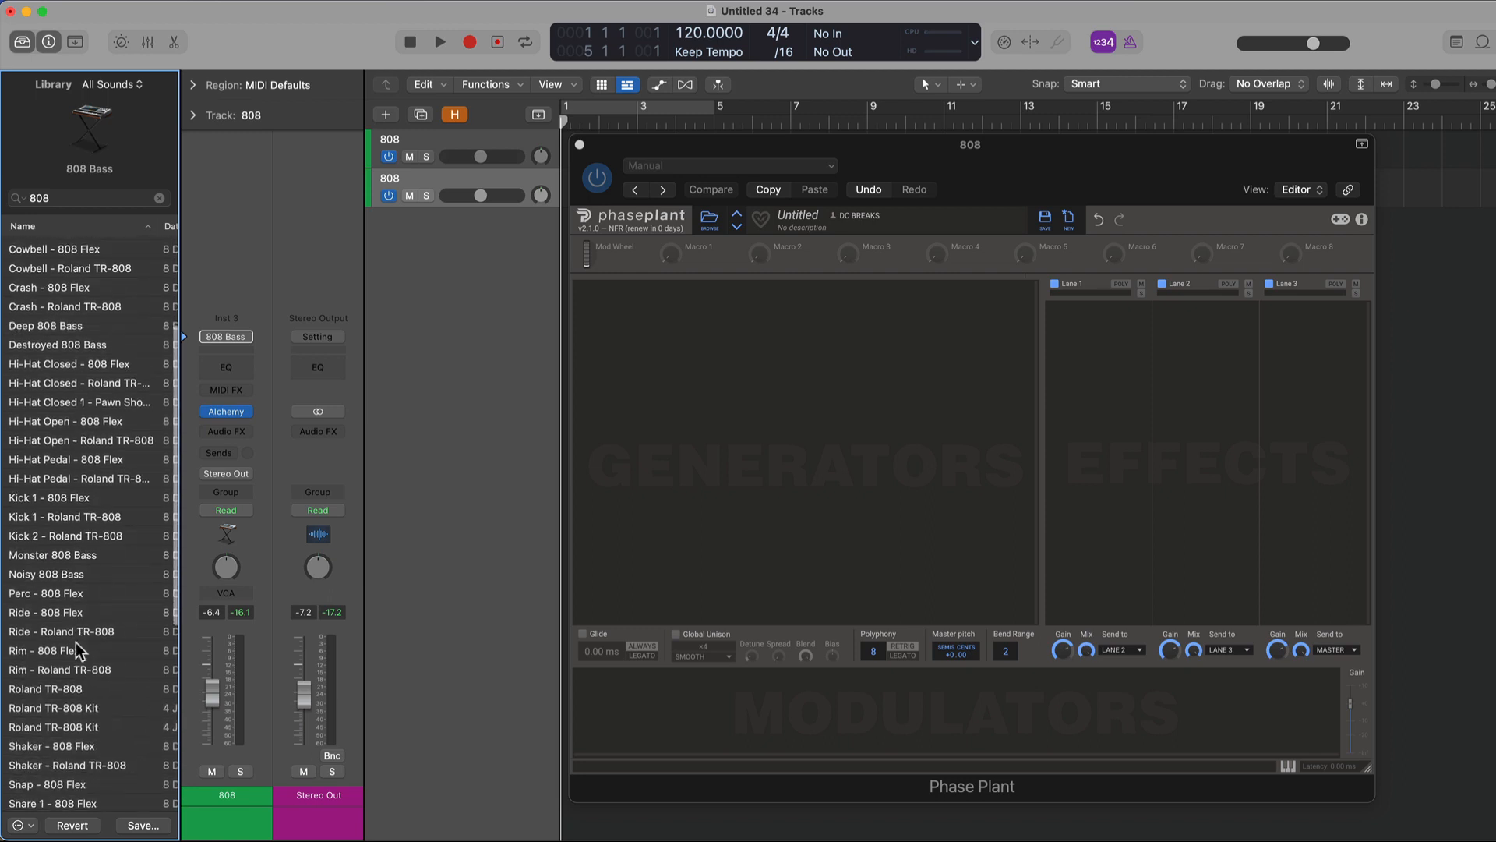
pyautogui.click(94, 707)
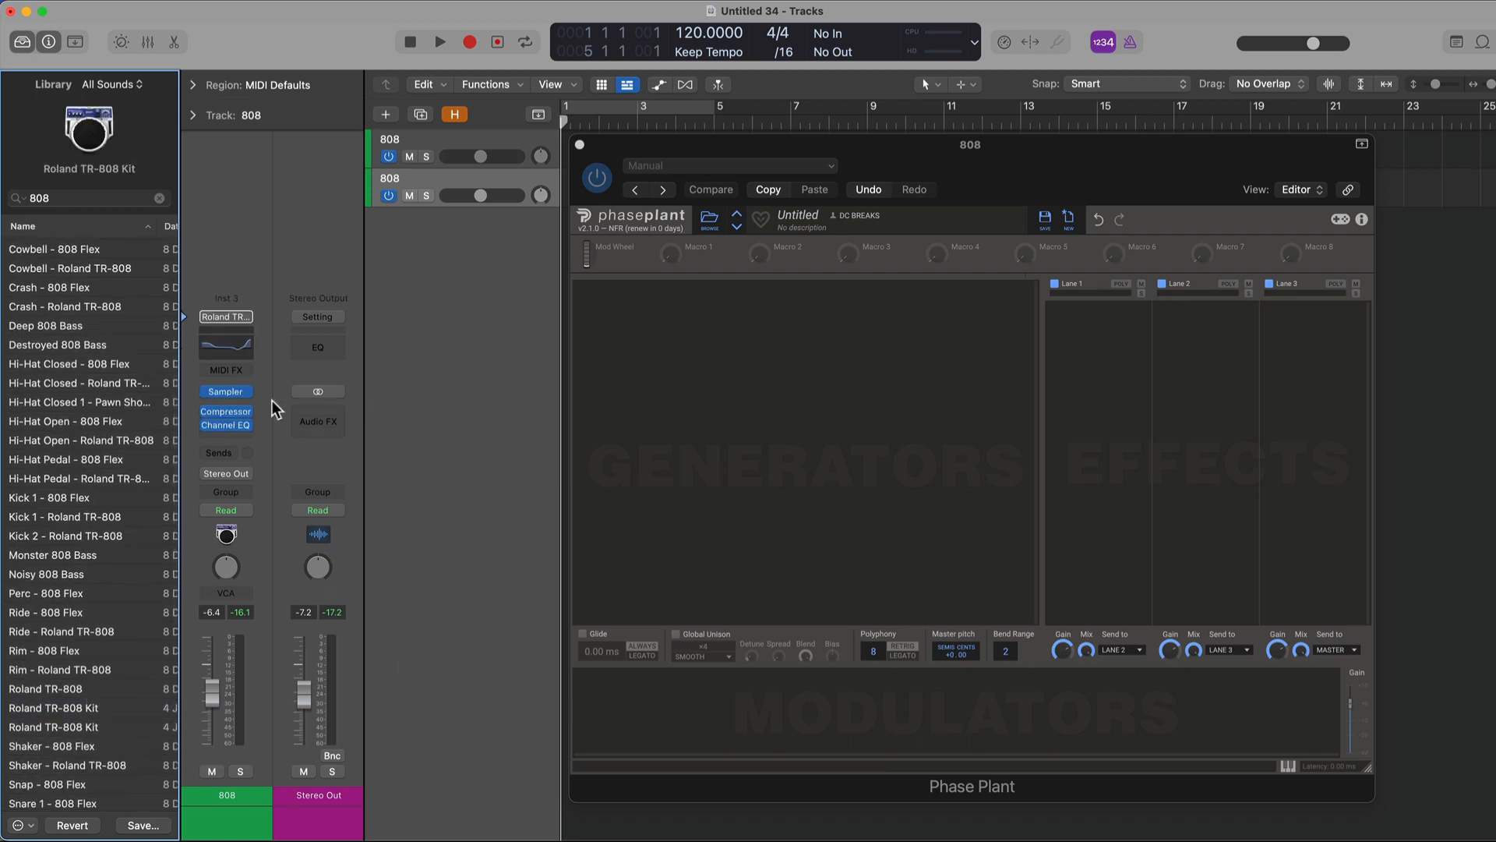
pyautogui.click(226, 392)
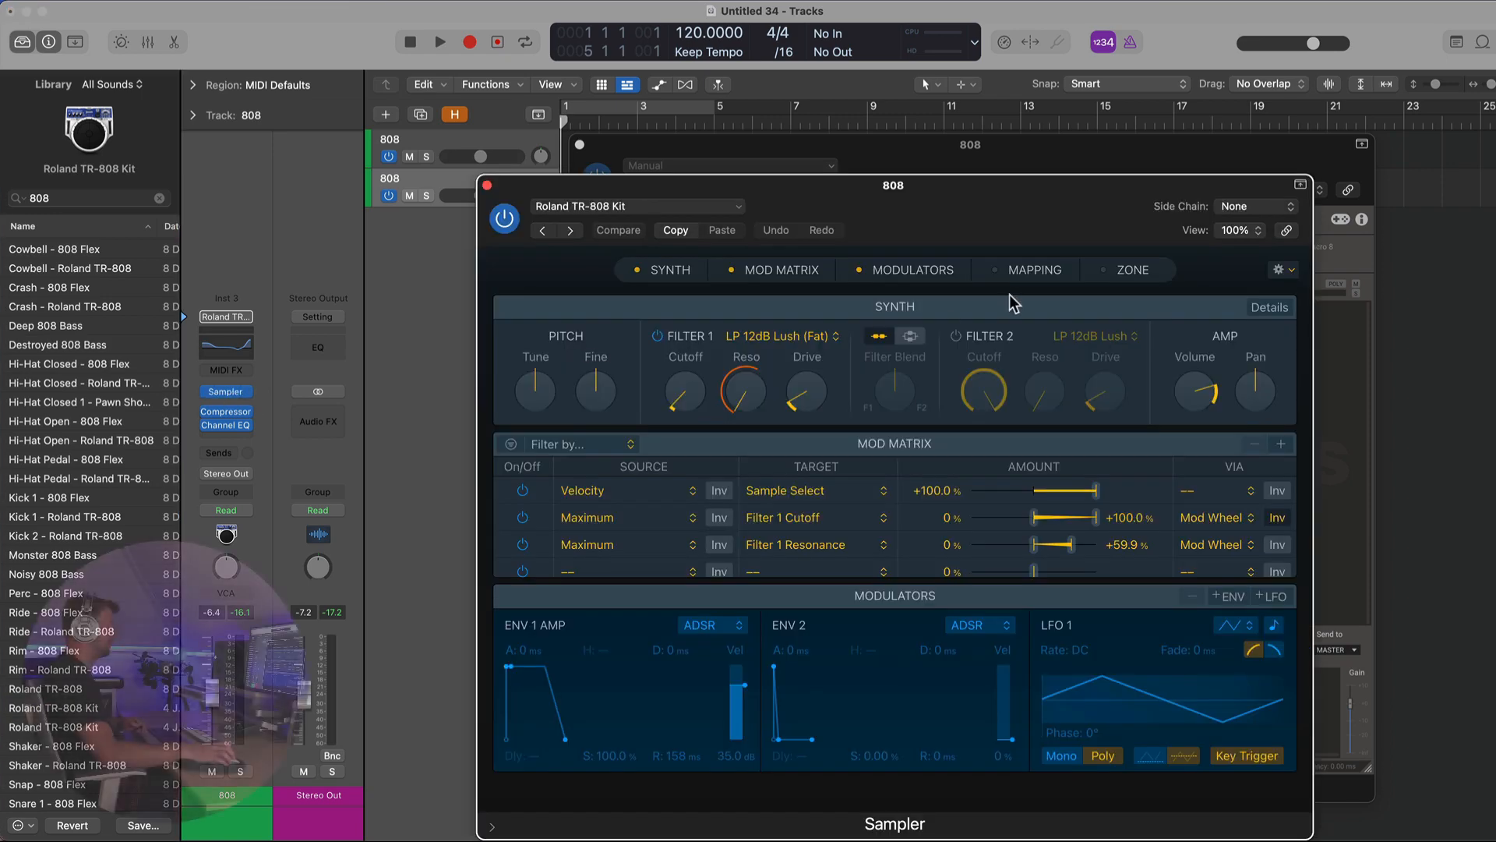
# - Open the Sampler mapping, select the Kick group and its C3 zone, and show that zone's waveform
pyautogui.click(1021, 275)
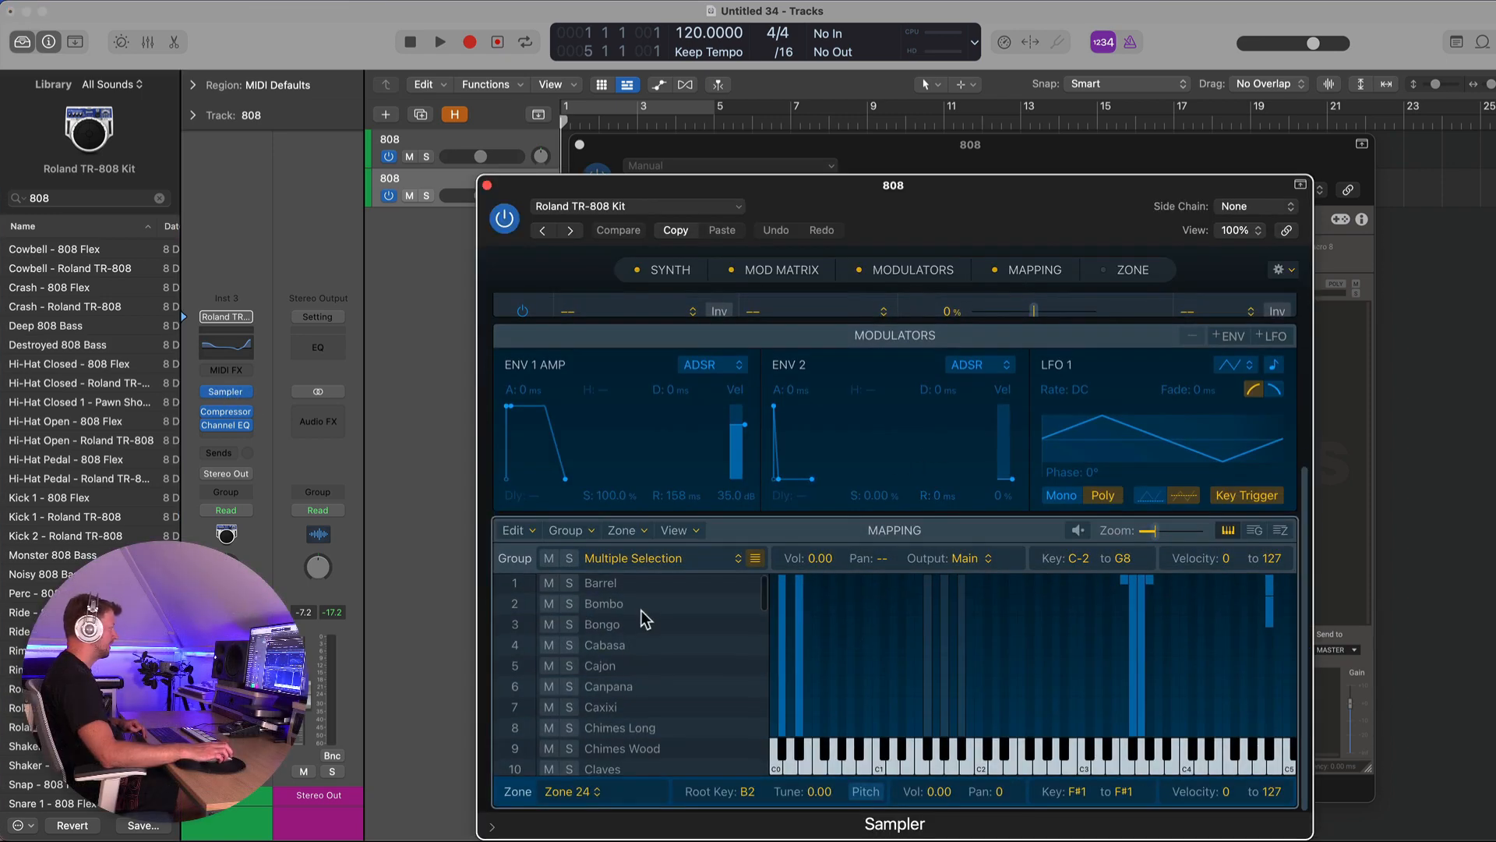
pyautogui.scroll(-10, 641, 611)
pyautogui.scroll(-2, 639, 670)
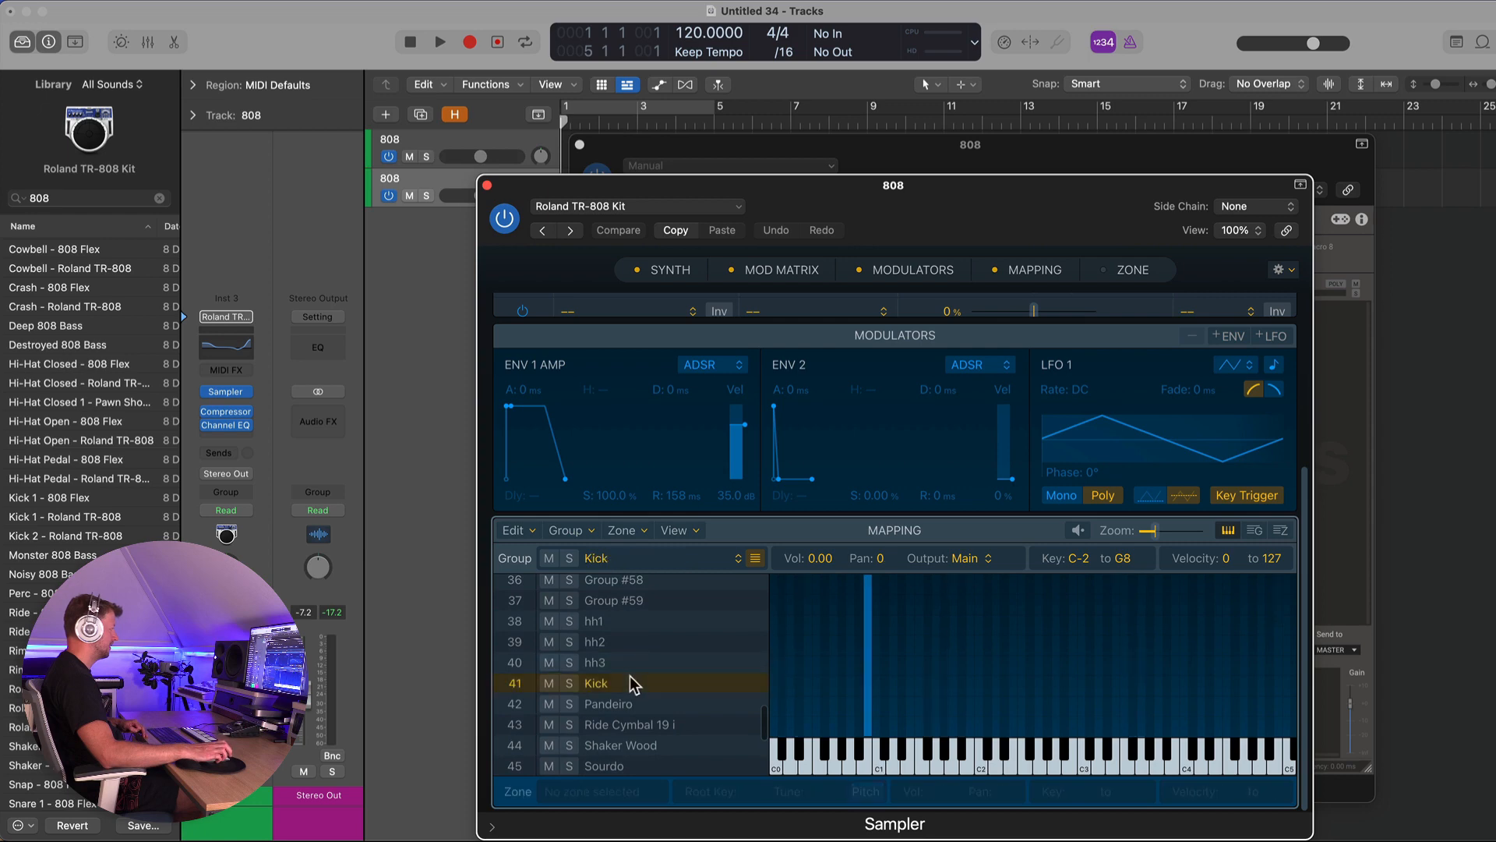
pyautogui.click(629, 677)
pyautogui.click(868, 745)
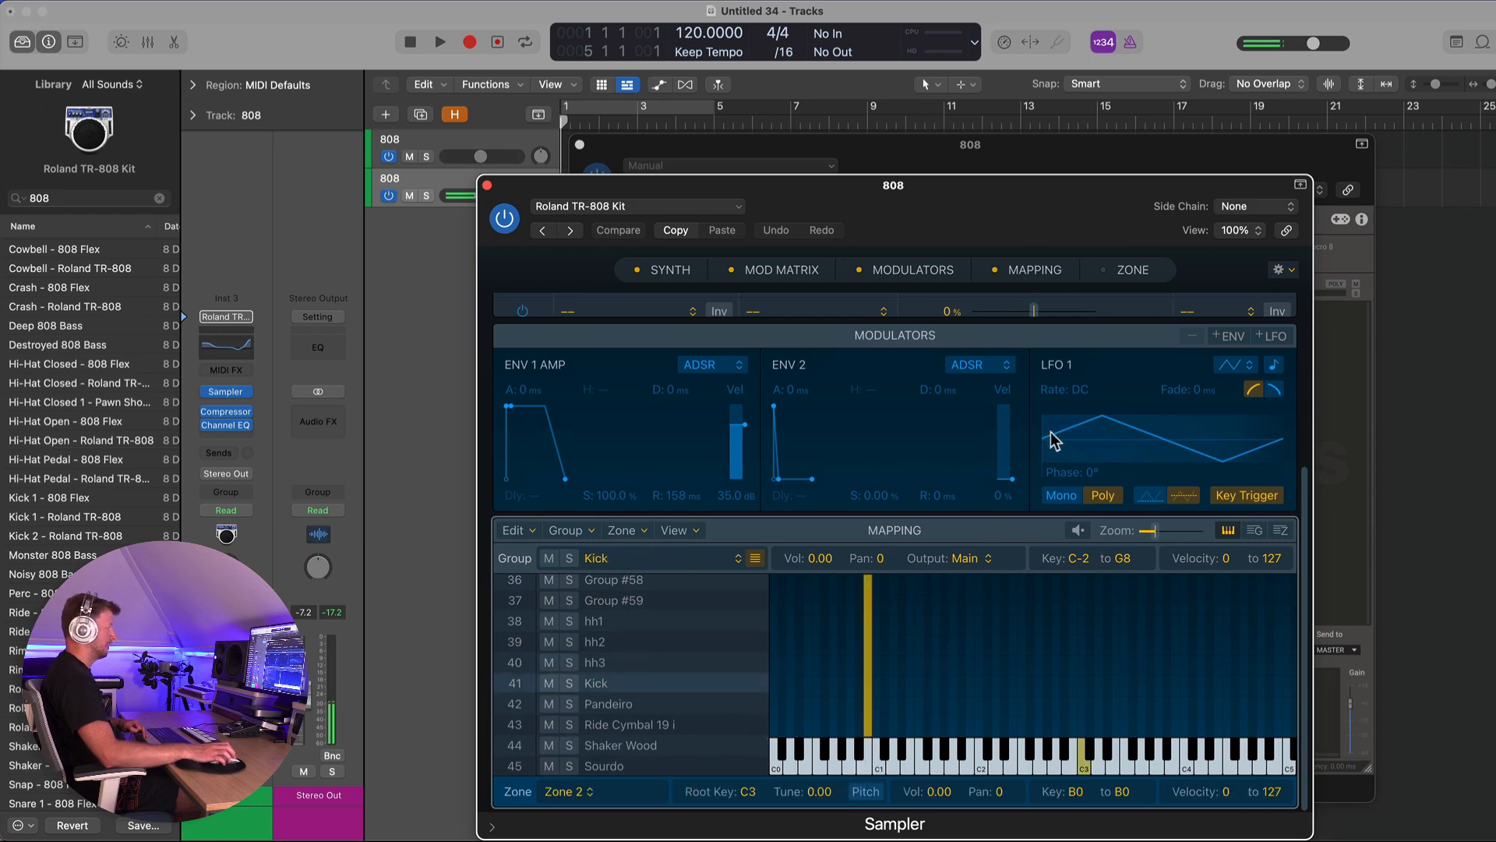
pyautogui.click(1130, 269)
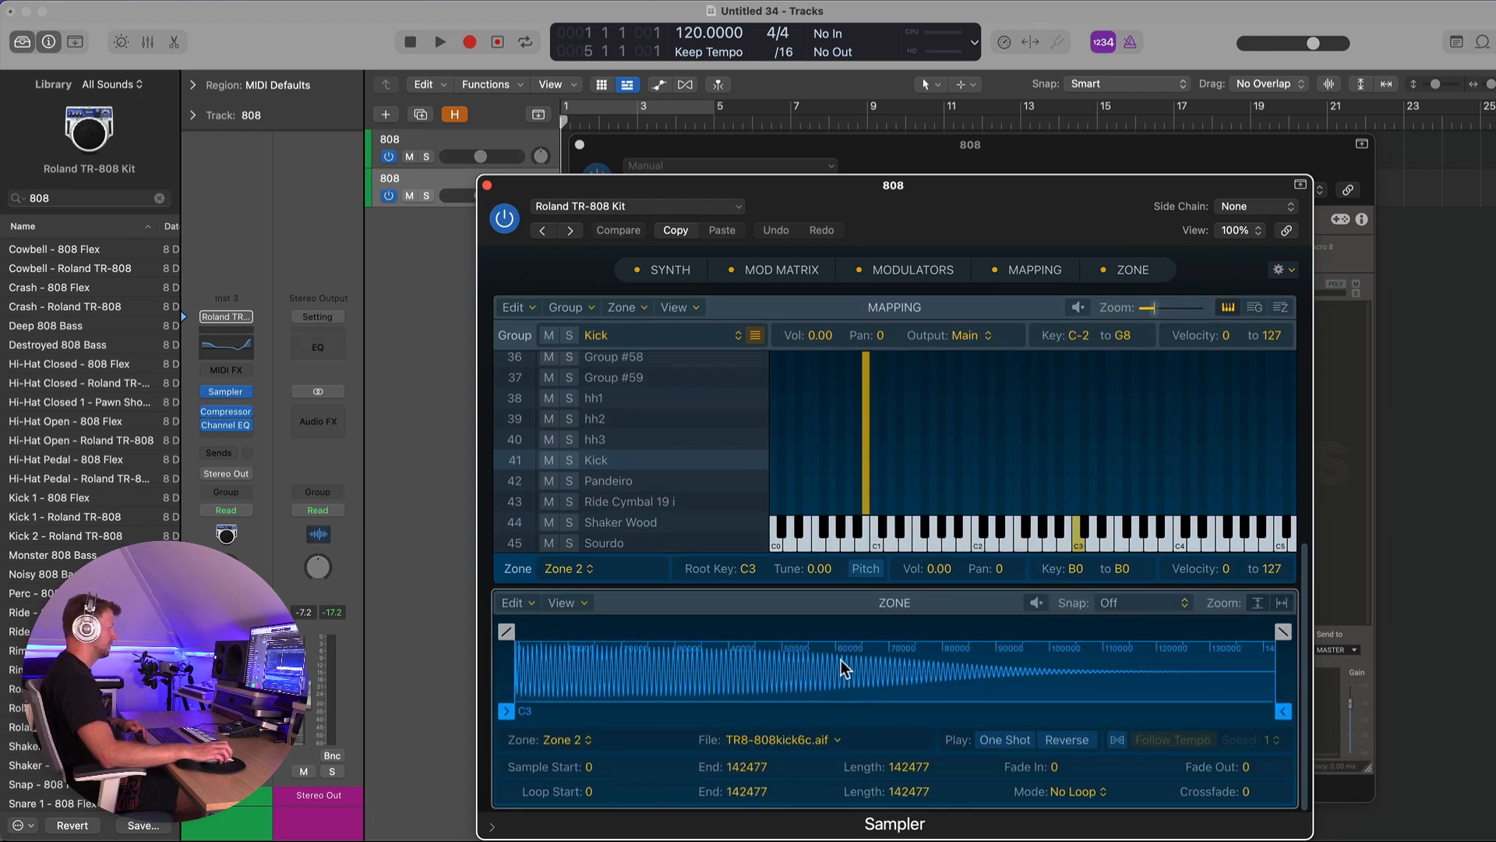
# - Reveal the kick zone's sample file TR8-808kick6c.aif in Finder, then close Finder and the Sampler window
pyautogui.click(839, 739)
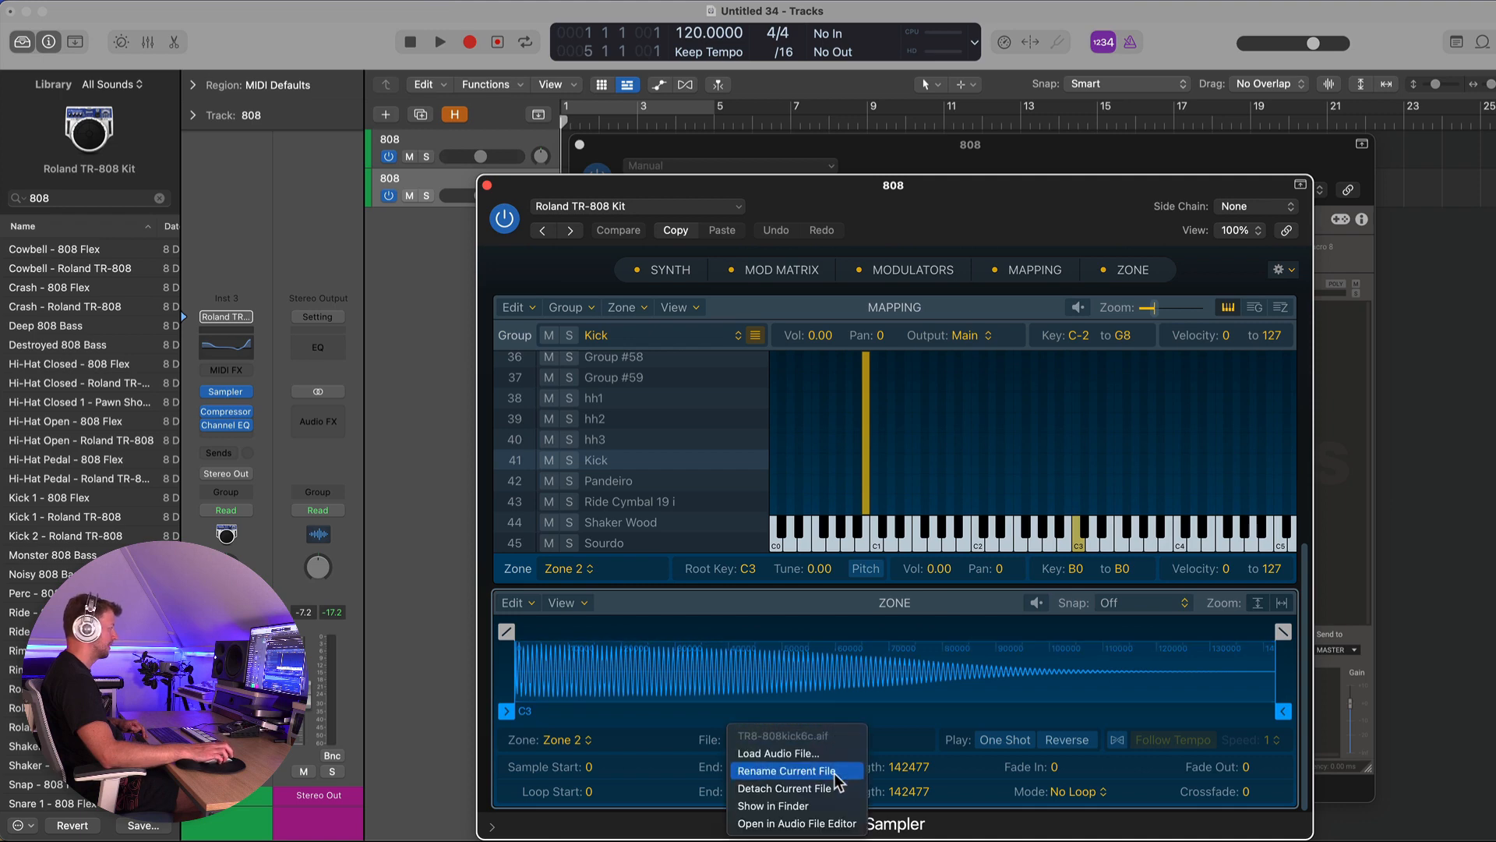
pyautogui.click(831, 802)
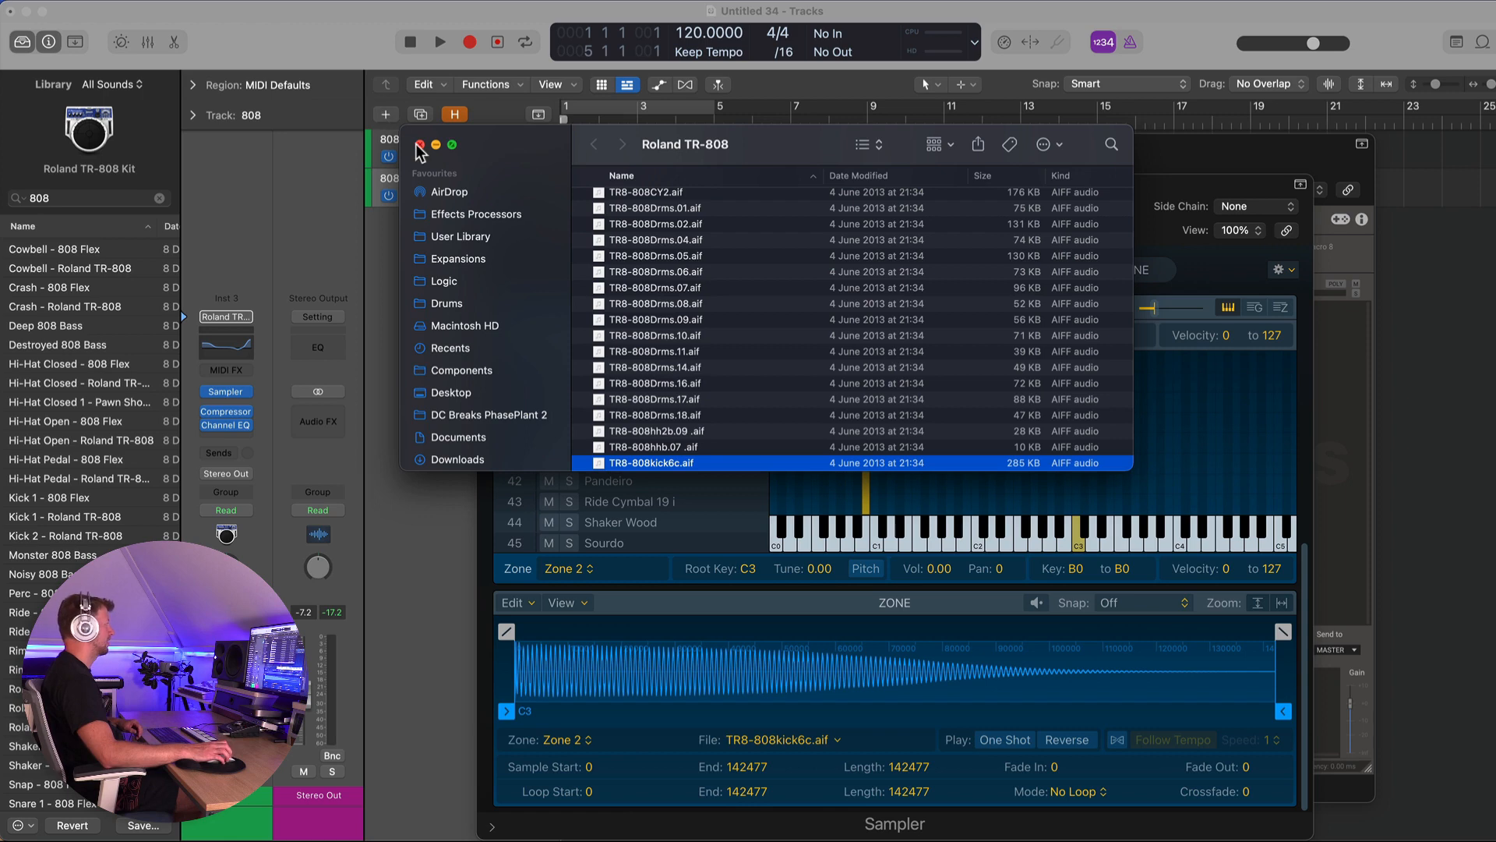
pyautogui.click(441, 156)
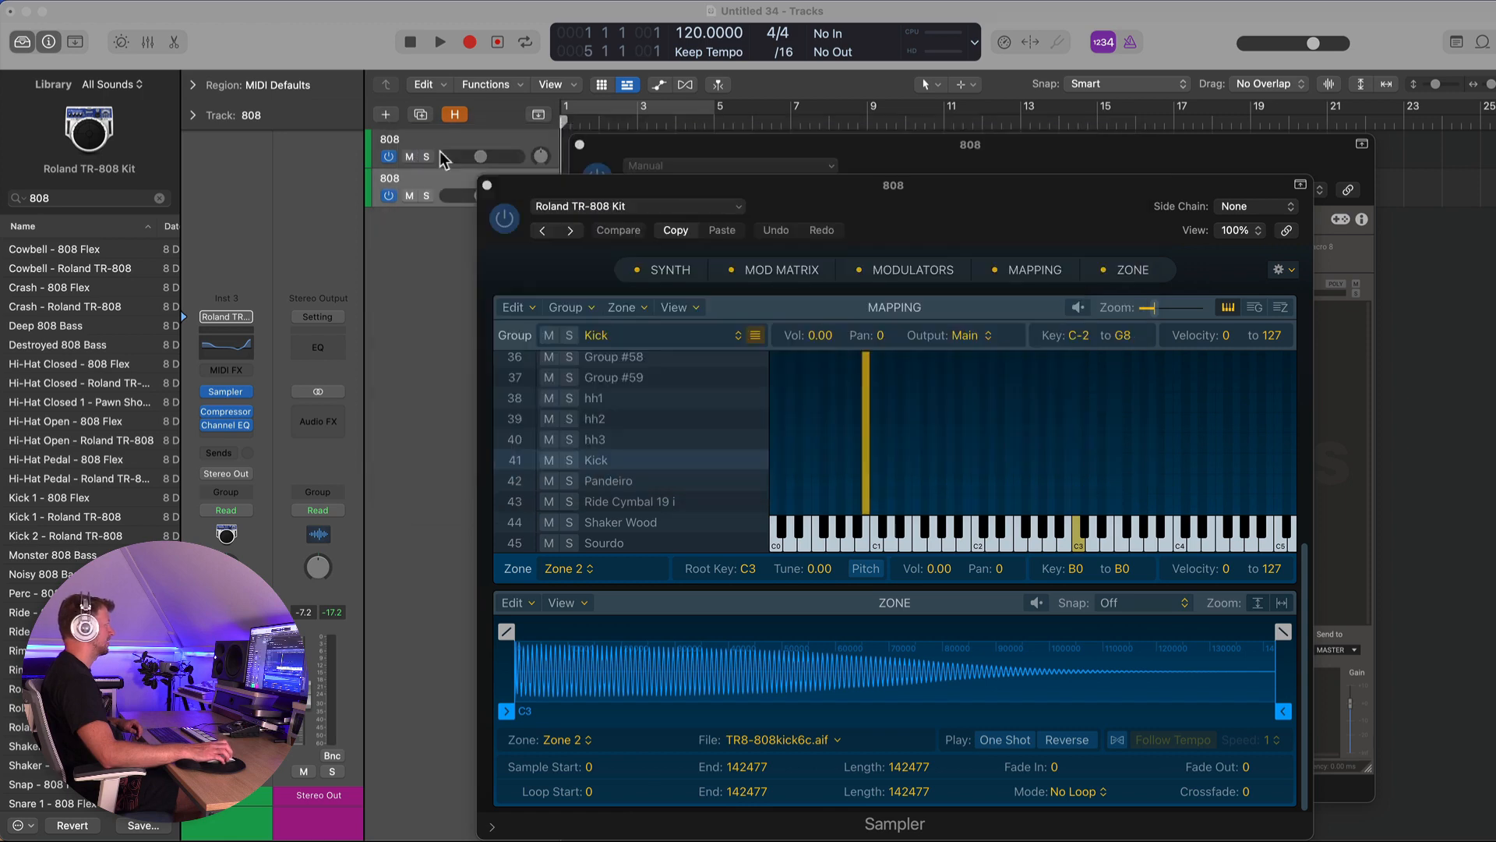
pyautogui.click(488, 185)
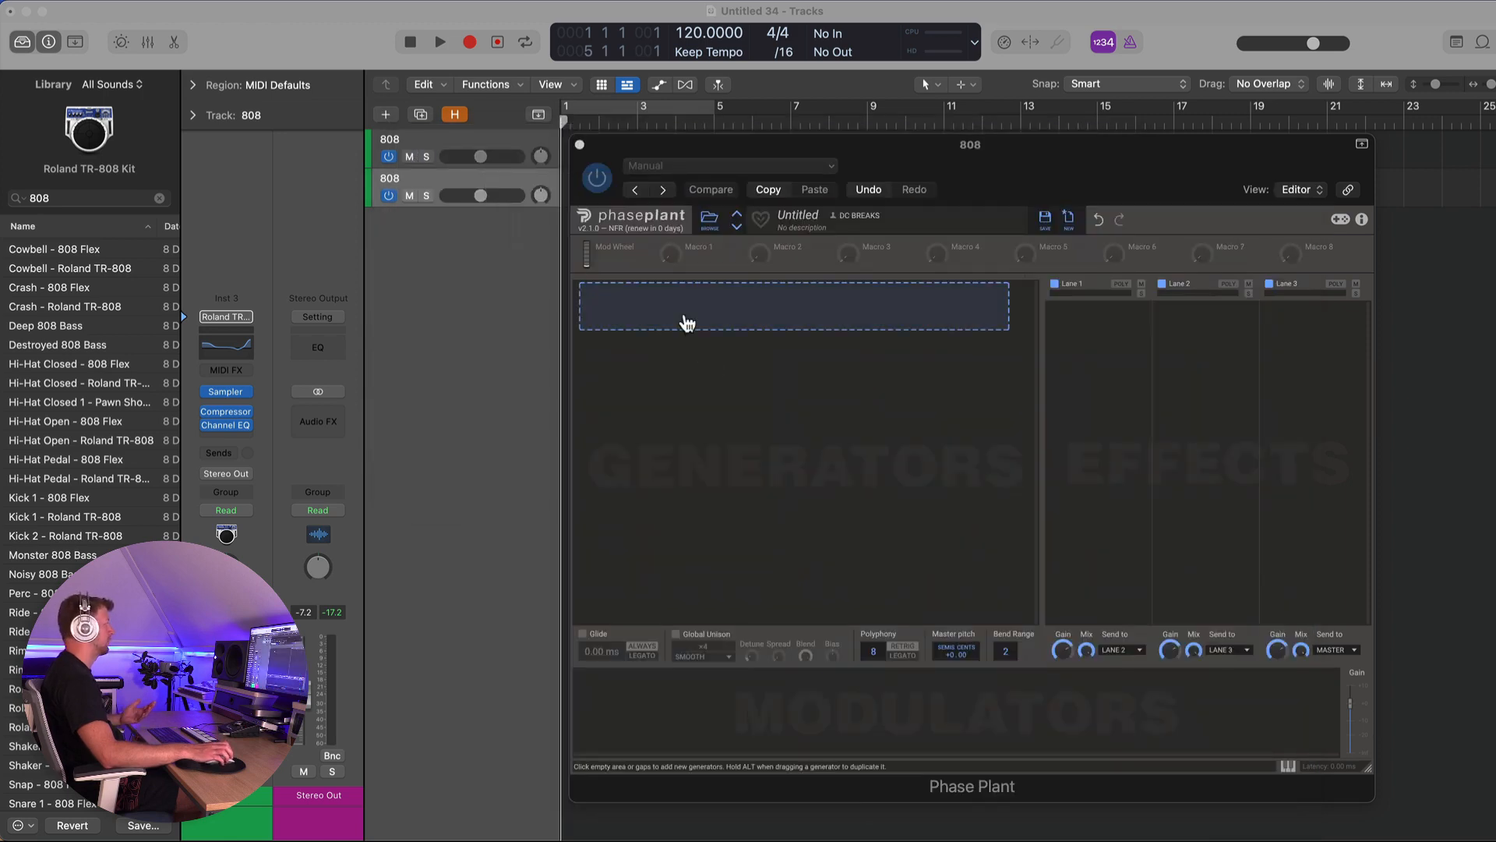
# - Select the Phase Plant track and add a Sampler generator in Phase Plant
pyautogui.click(511, 142)
pyautogui.click(634, 308)
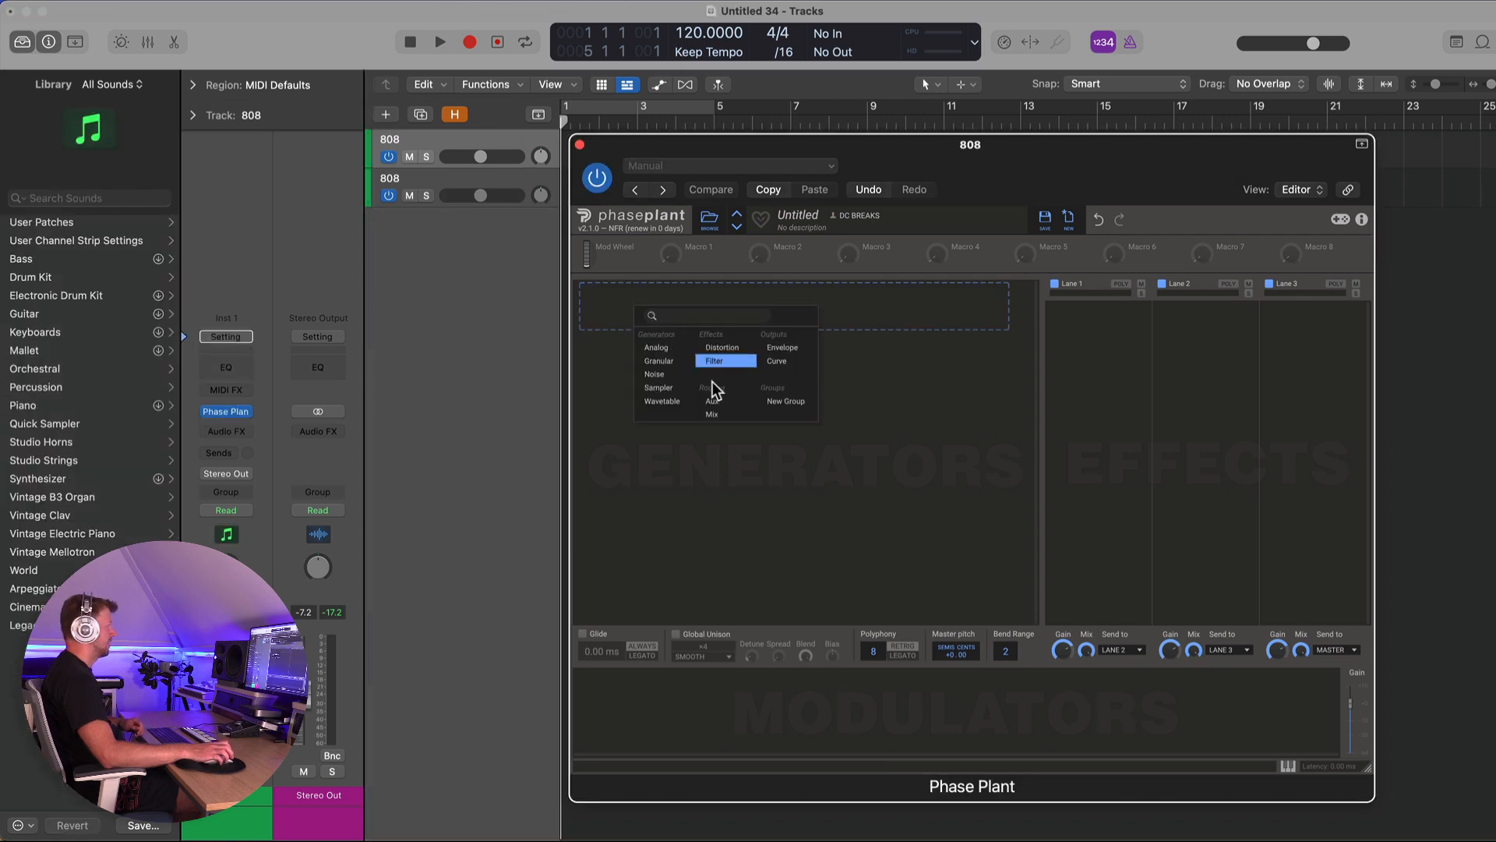
pyautogui.click(661, 388)
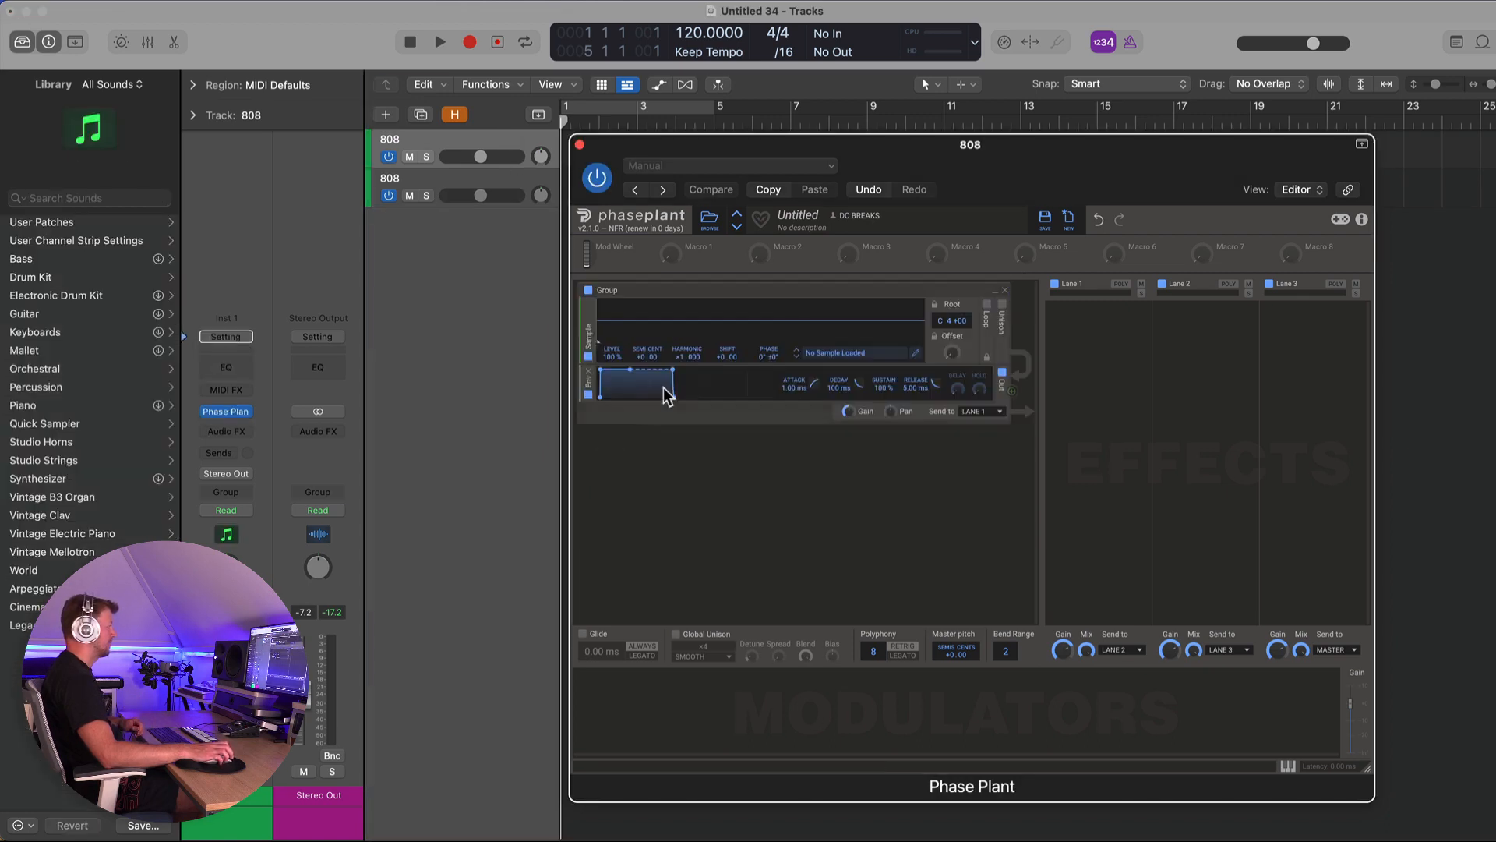
# - Load the Kick 1 - TR-808 Unprocessed sample from the Desktop into the Sampler generator and close the browser
pyautogui.click(833, 353)
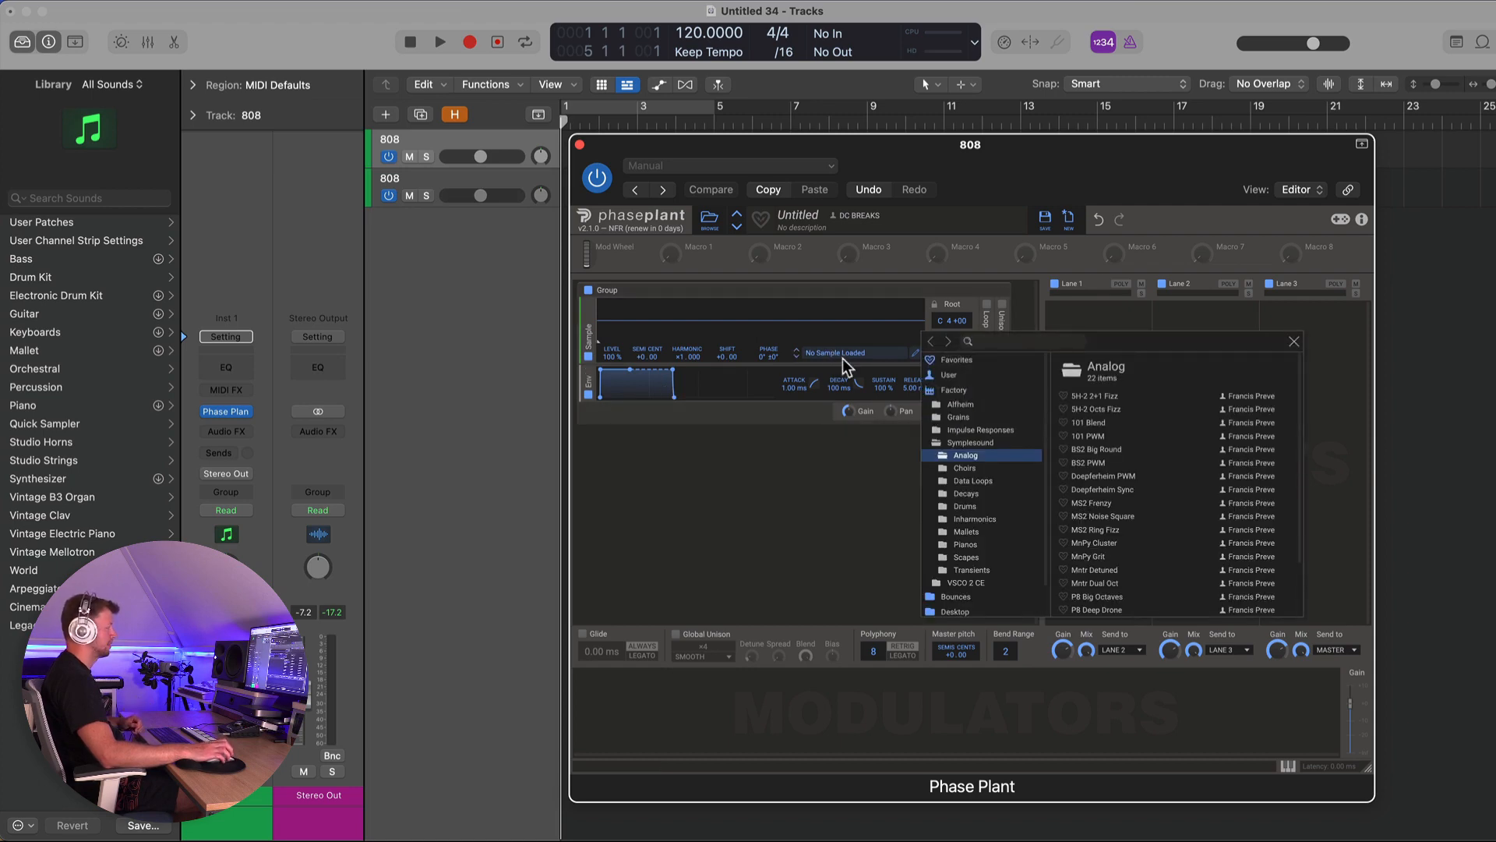
pyautogui.scroll(-1, 987, 555)
pyautogui.scroll(-1, 987, 555)
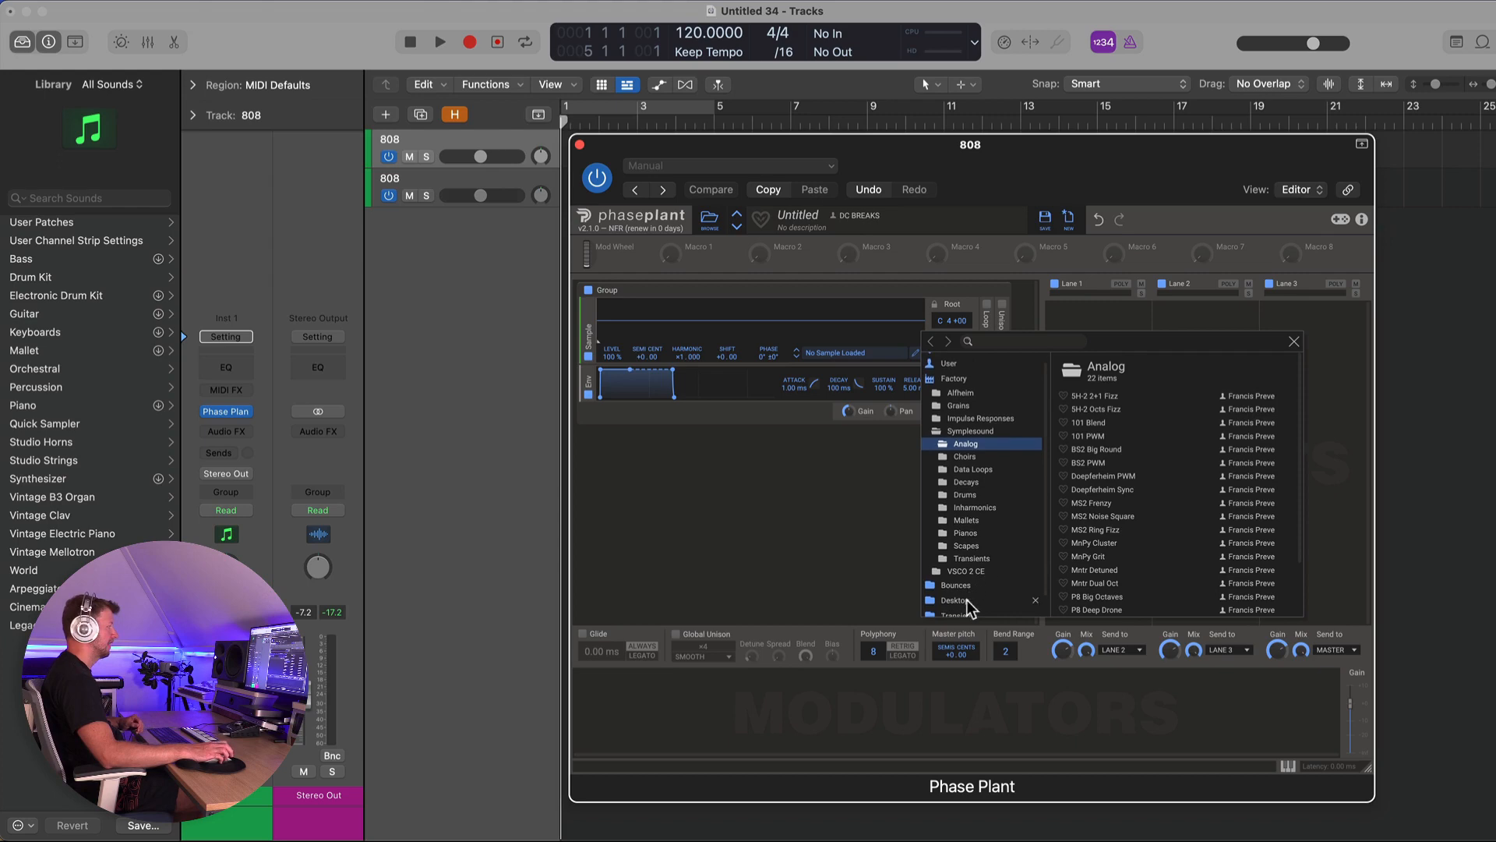
pyautogui.click(960, 601)
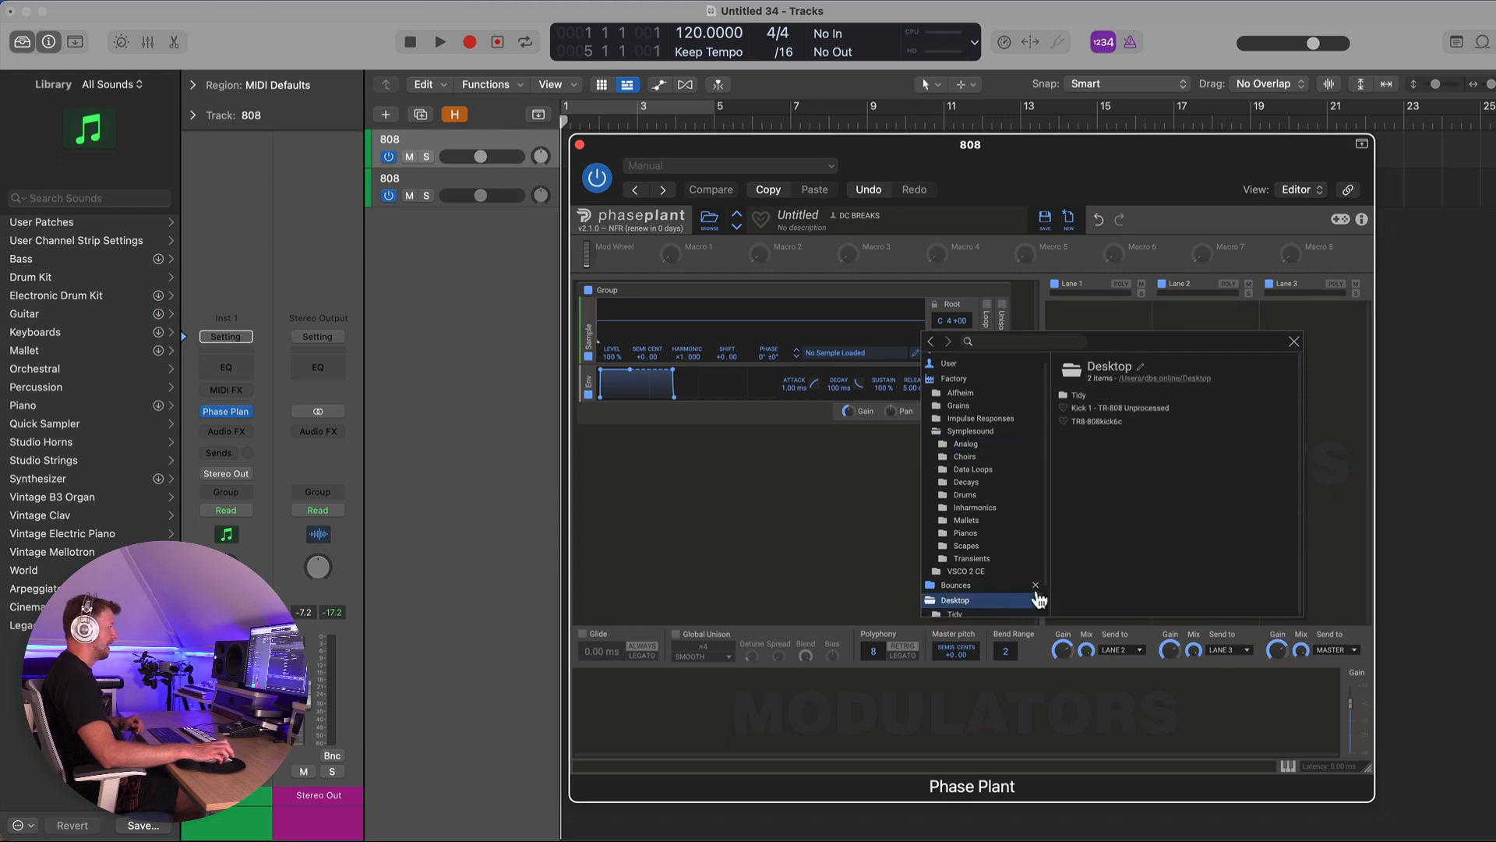
pyautogui.click(1109, 406)
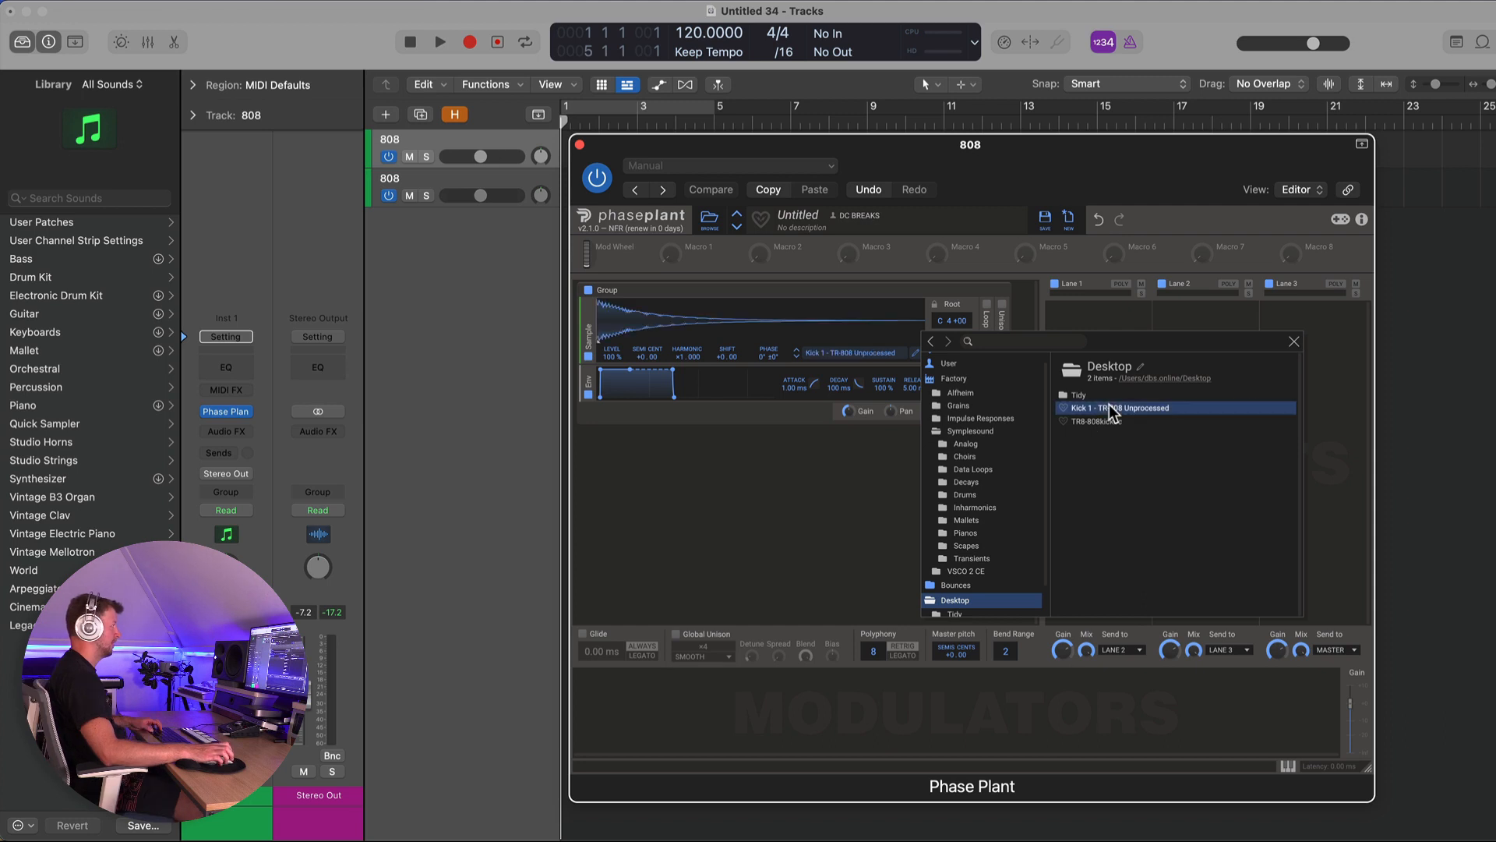
pyautogui.click(1294, 342)
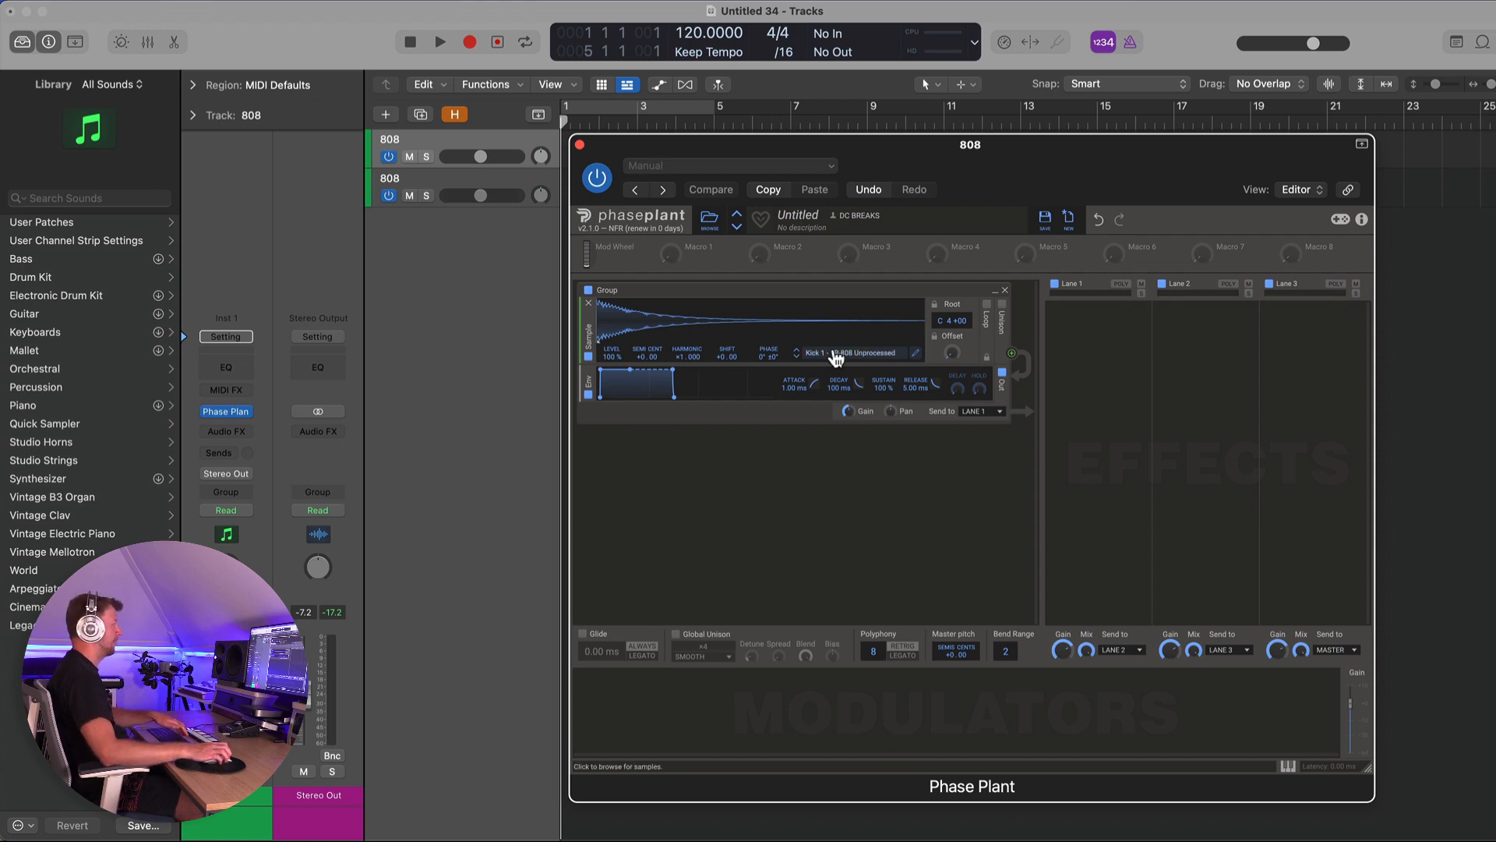
# - Step through the sample list to compare the two kicks, ending on TR8-808kick6c
pyautogui.click(797, 357)
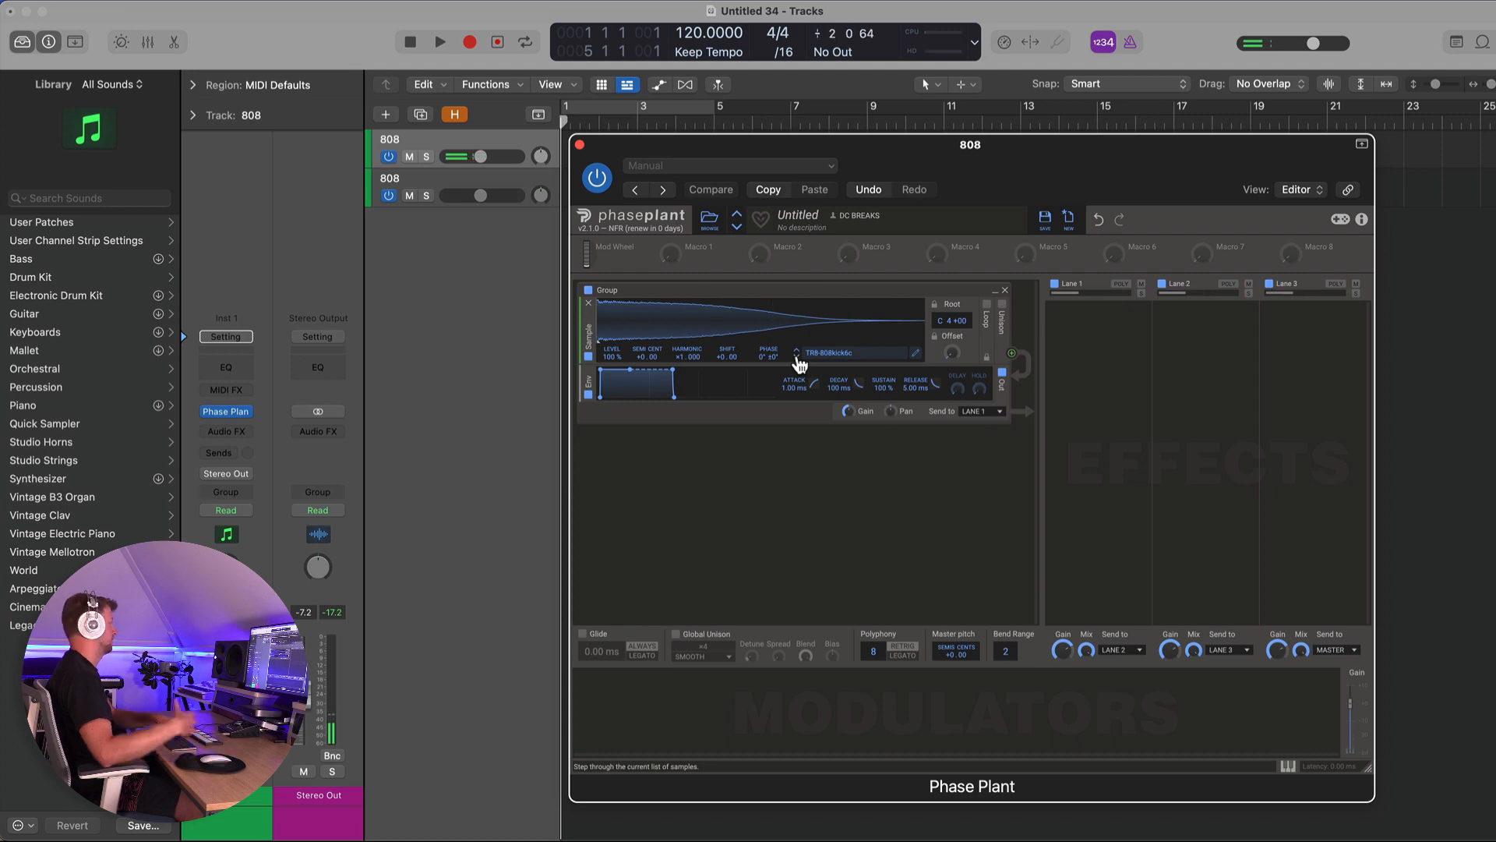
pyautogui.click(799, 359)
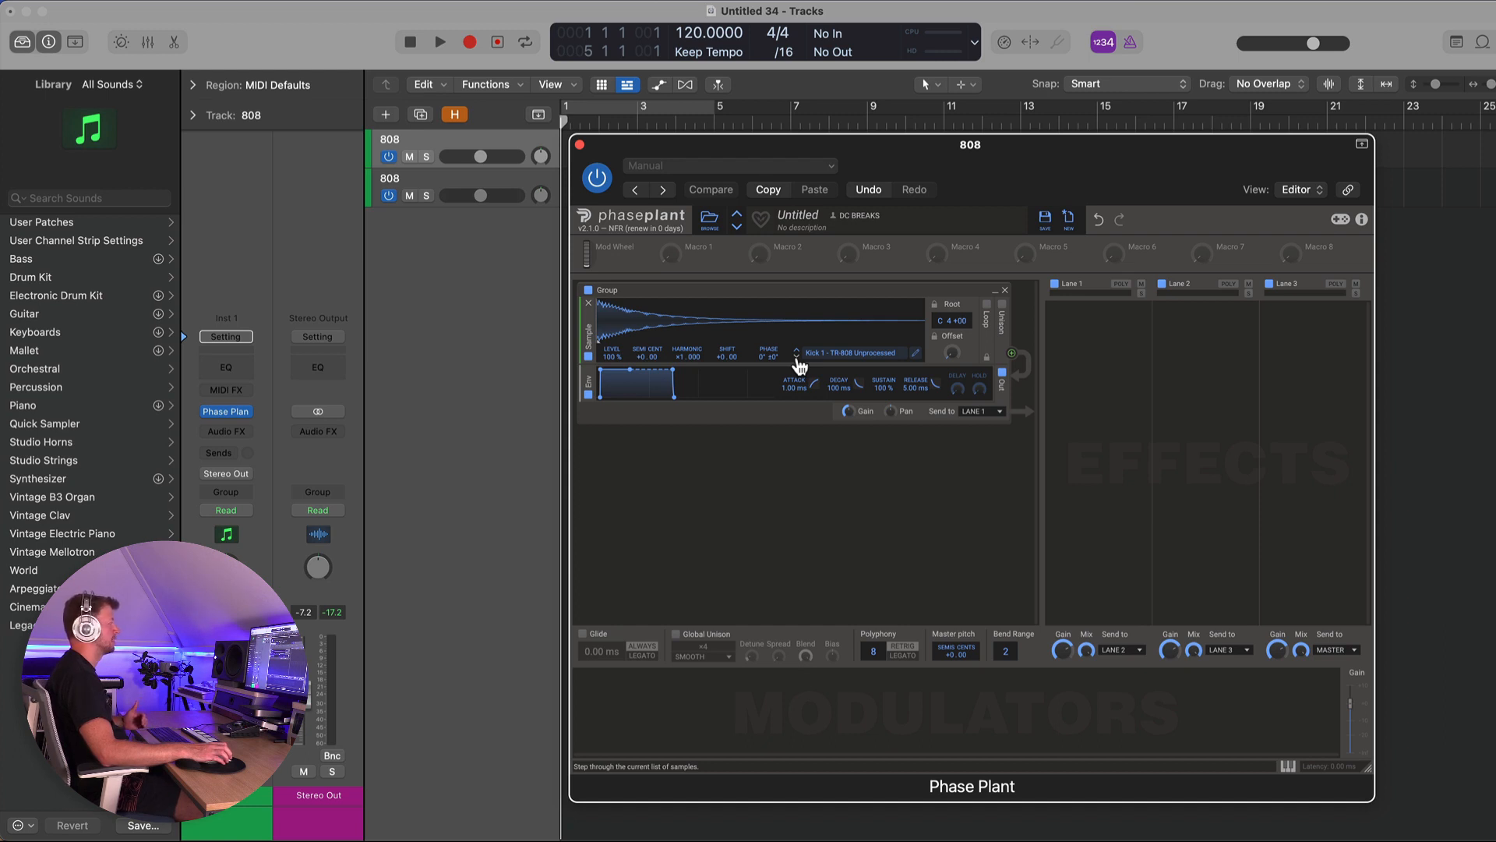
pyautogui.click(797, 357)
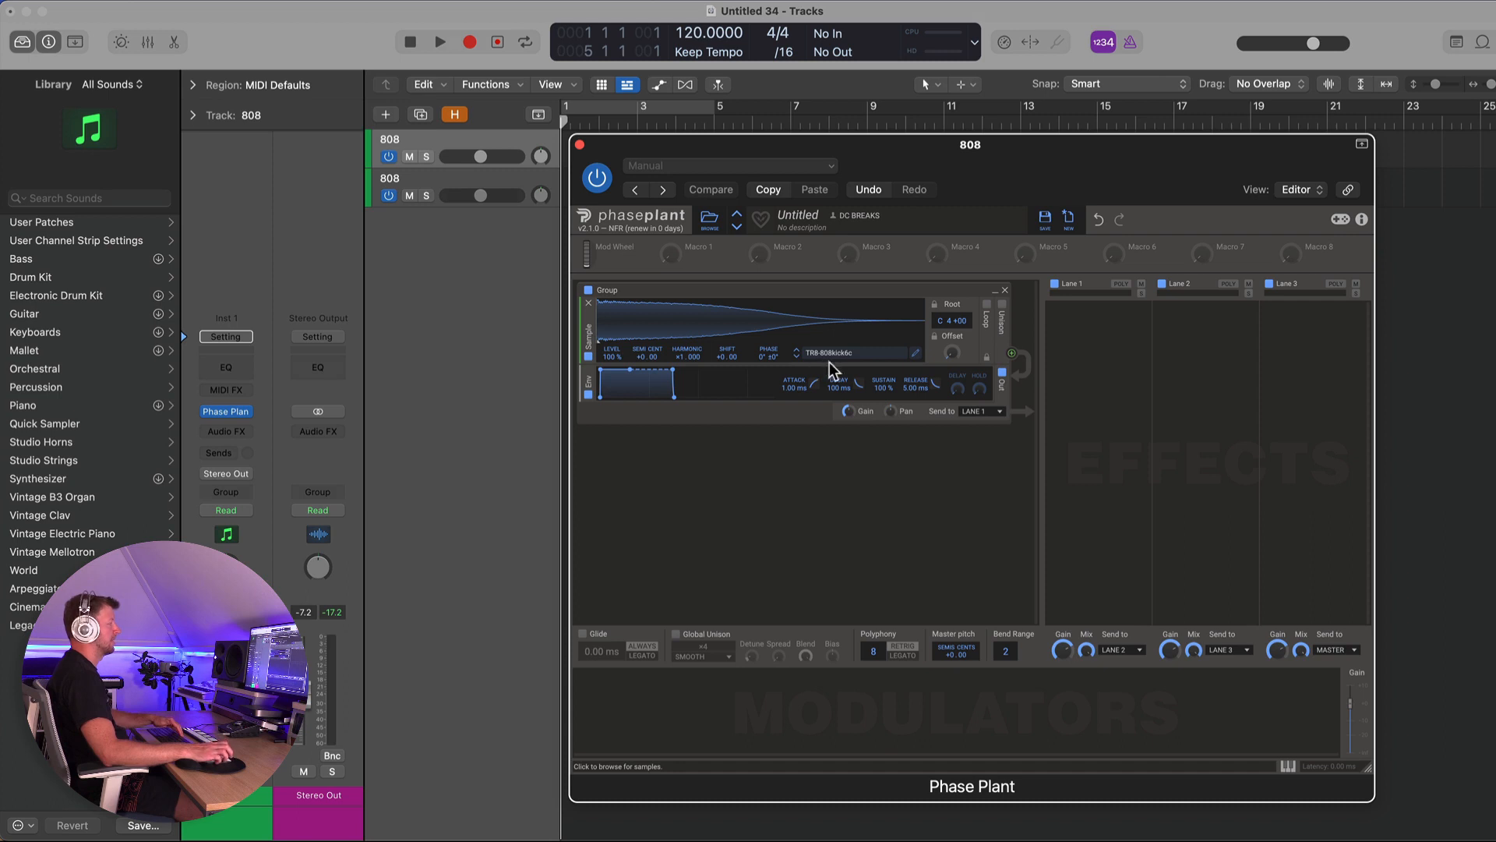
# - Add a Multipass effect to Lane 1, open it, and move its crossovers to about 84.2 Hz and 155 Hz
pyautogui.click(1079, 343)
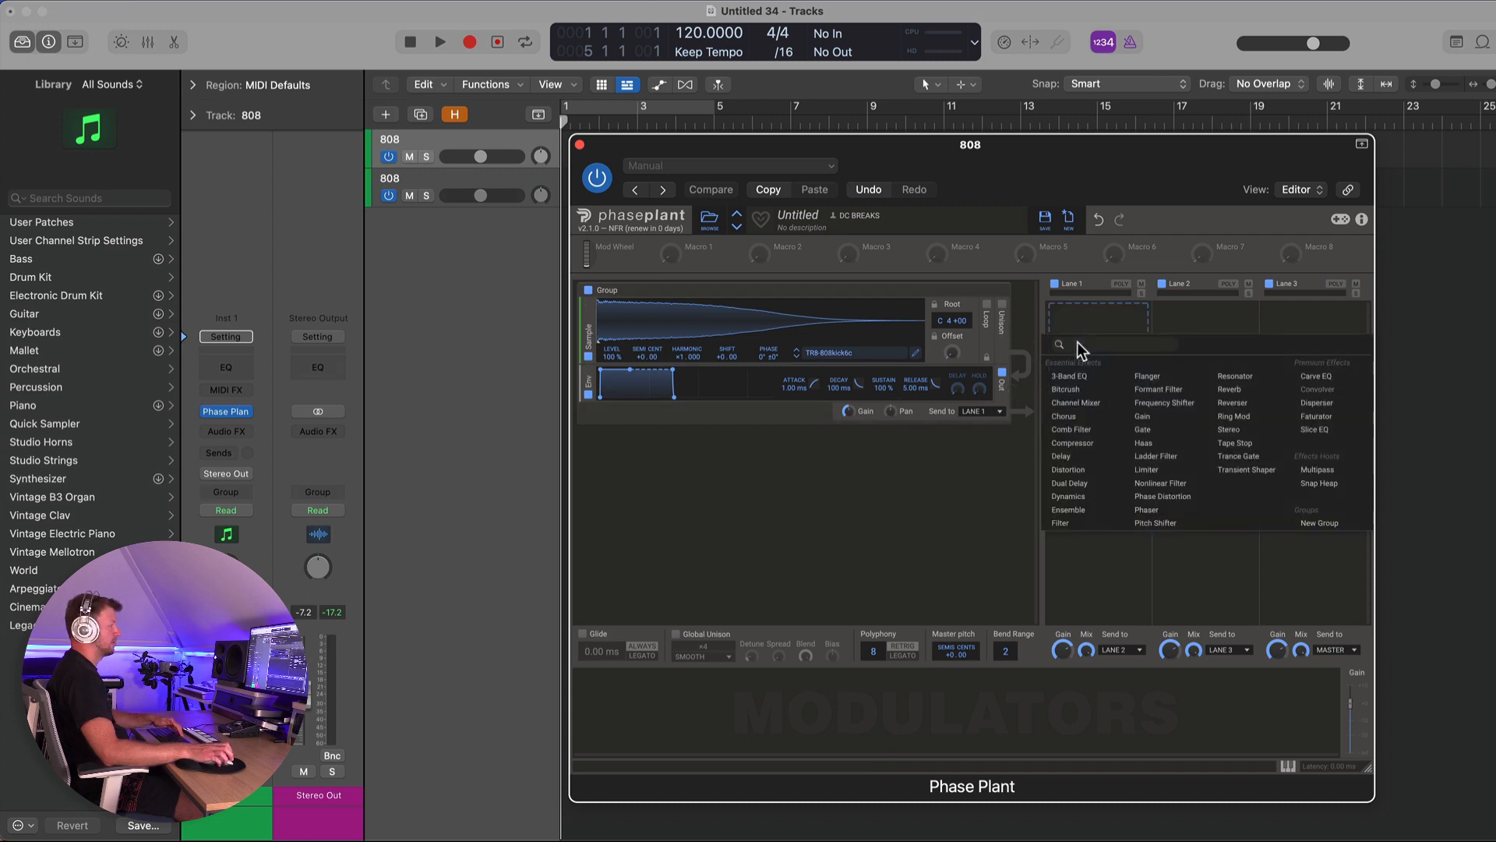
pyautogui.click(1321, 471)
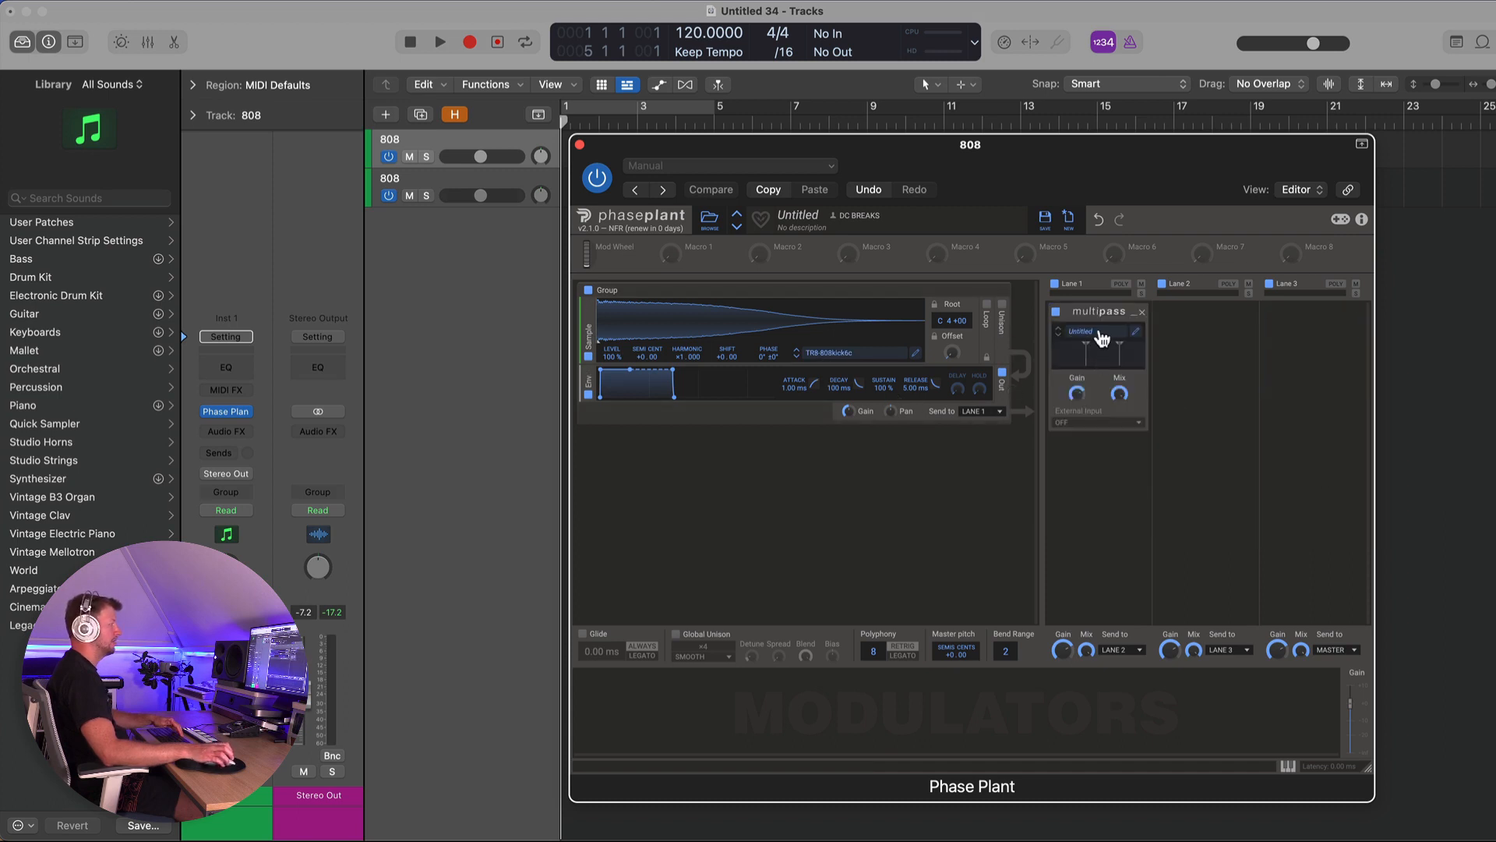
pyautogui.click(1138, 338)
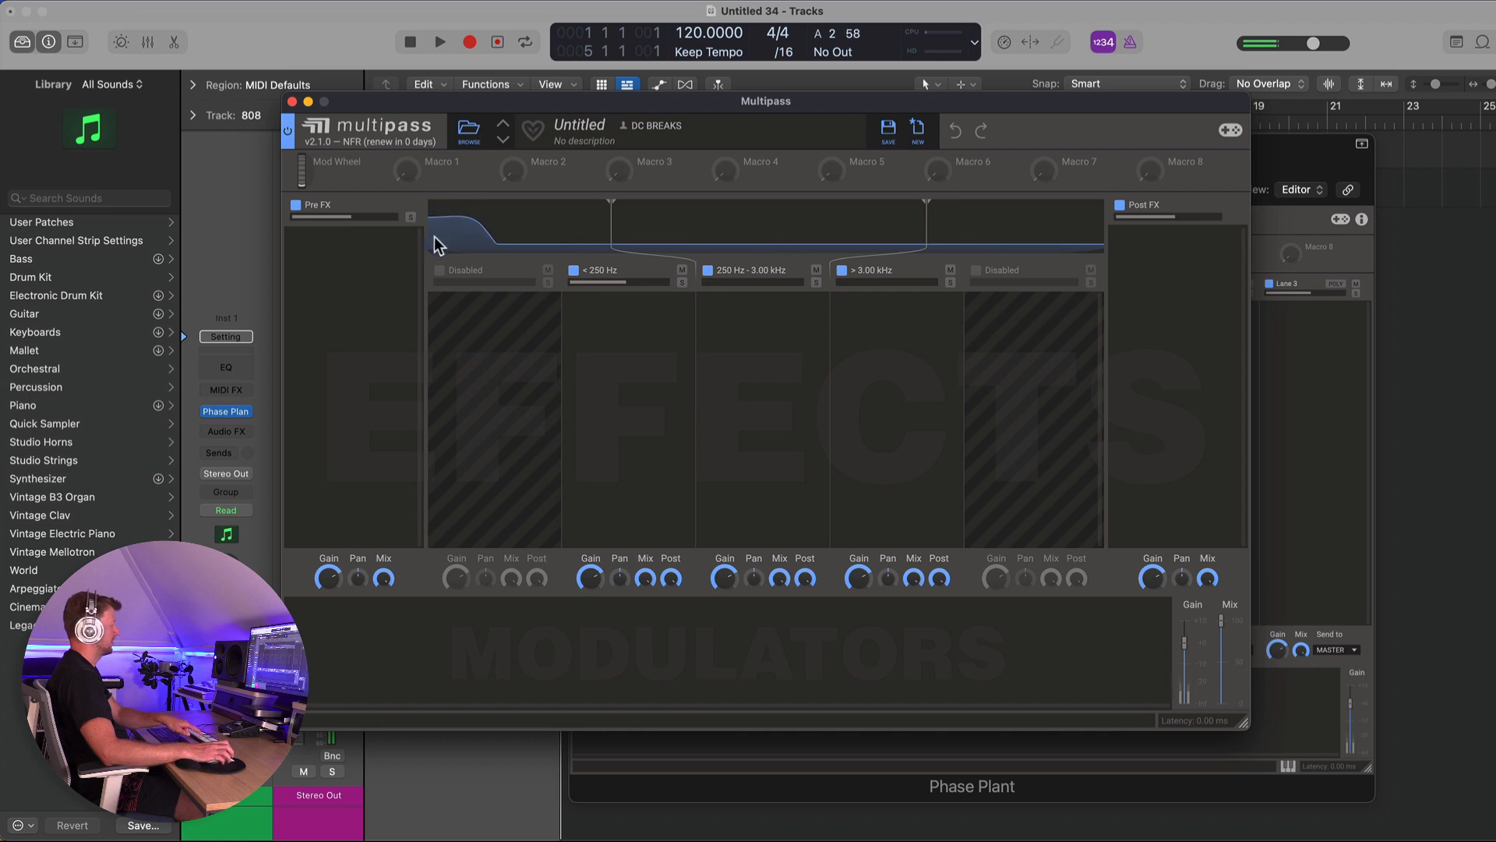
pyautogui.moveTo(611, 204); pyautogui.dragTo(474, 206)
pyautogui.moveTo(926, 206); pyautogui.dragTo(552, 223)
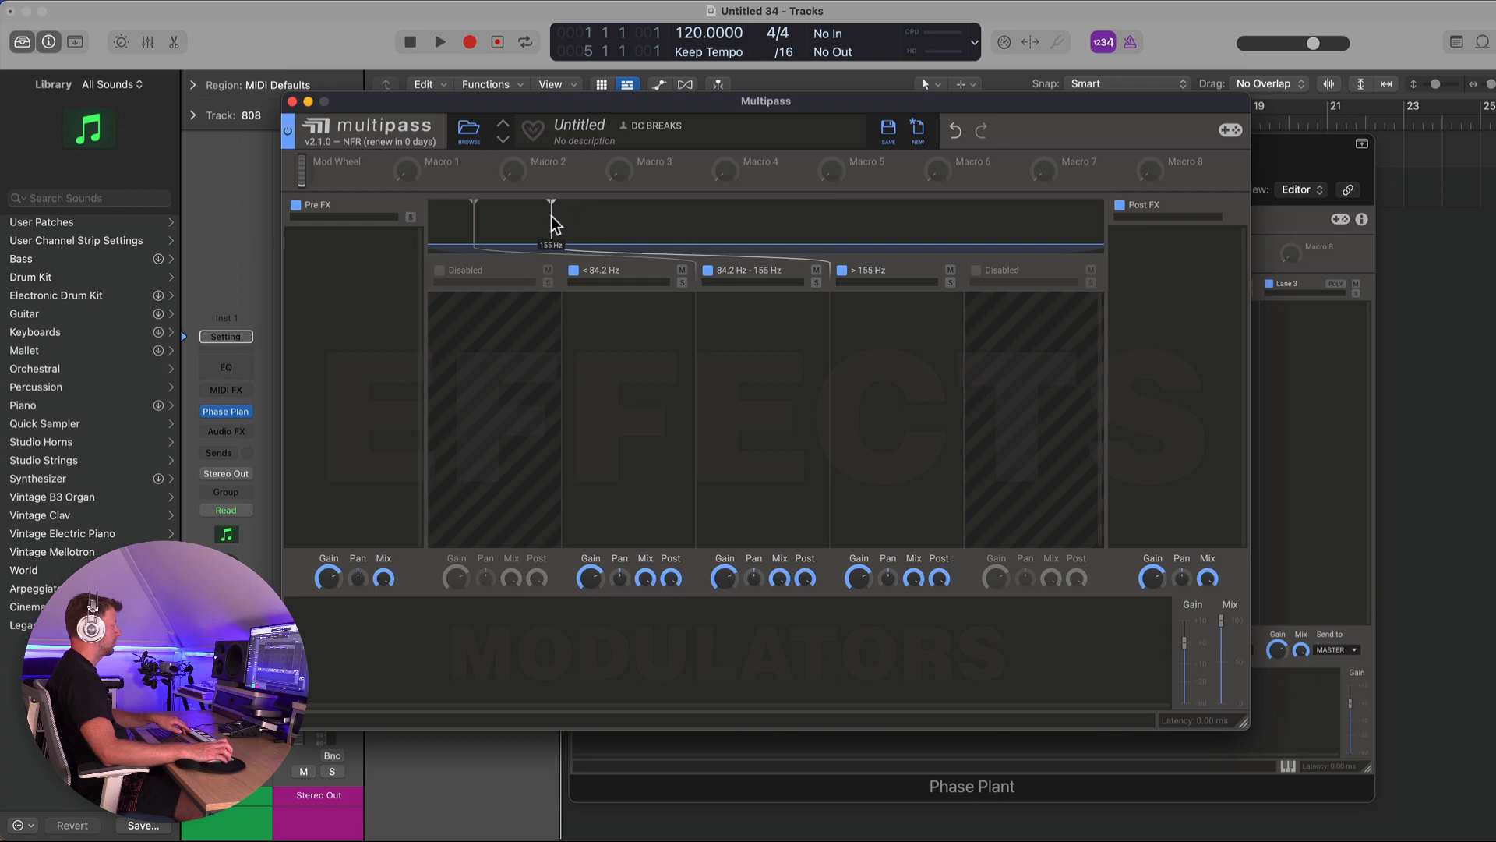
# - Add Faturator effects to the low and mid bands and move the lower crossover to about 91.1 Hz
pyautogui.click(615, 321)
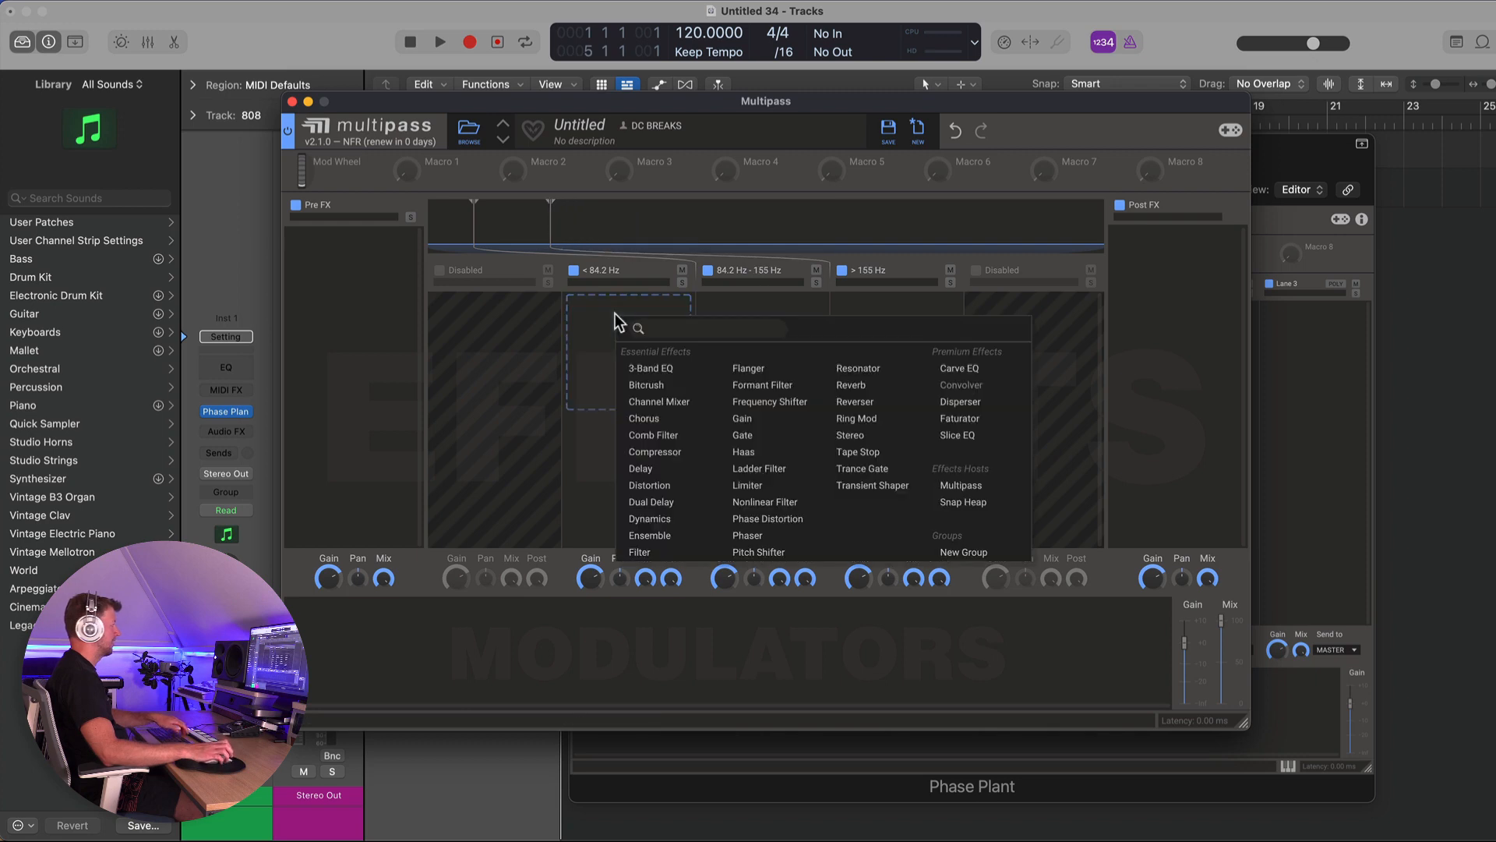
pyautogui.click(964, 419)
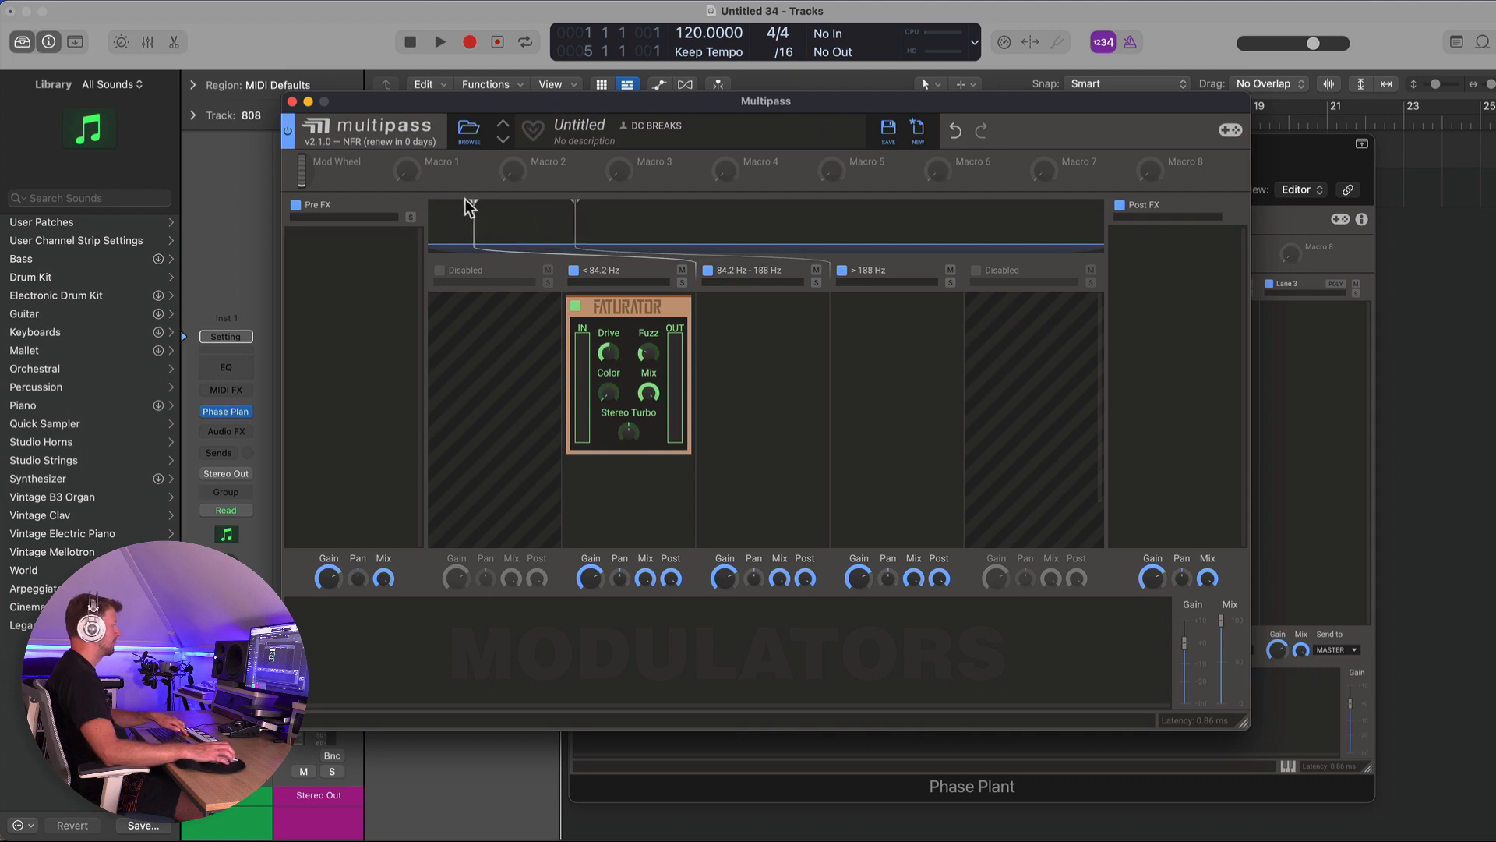
pyautogui.moveTo(473, 201); pyautogui.dragTo(483, 202)
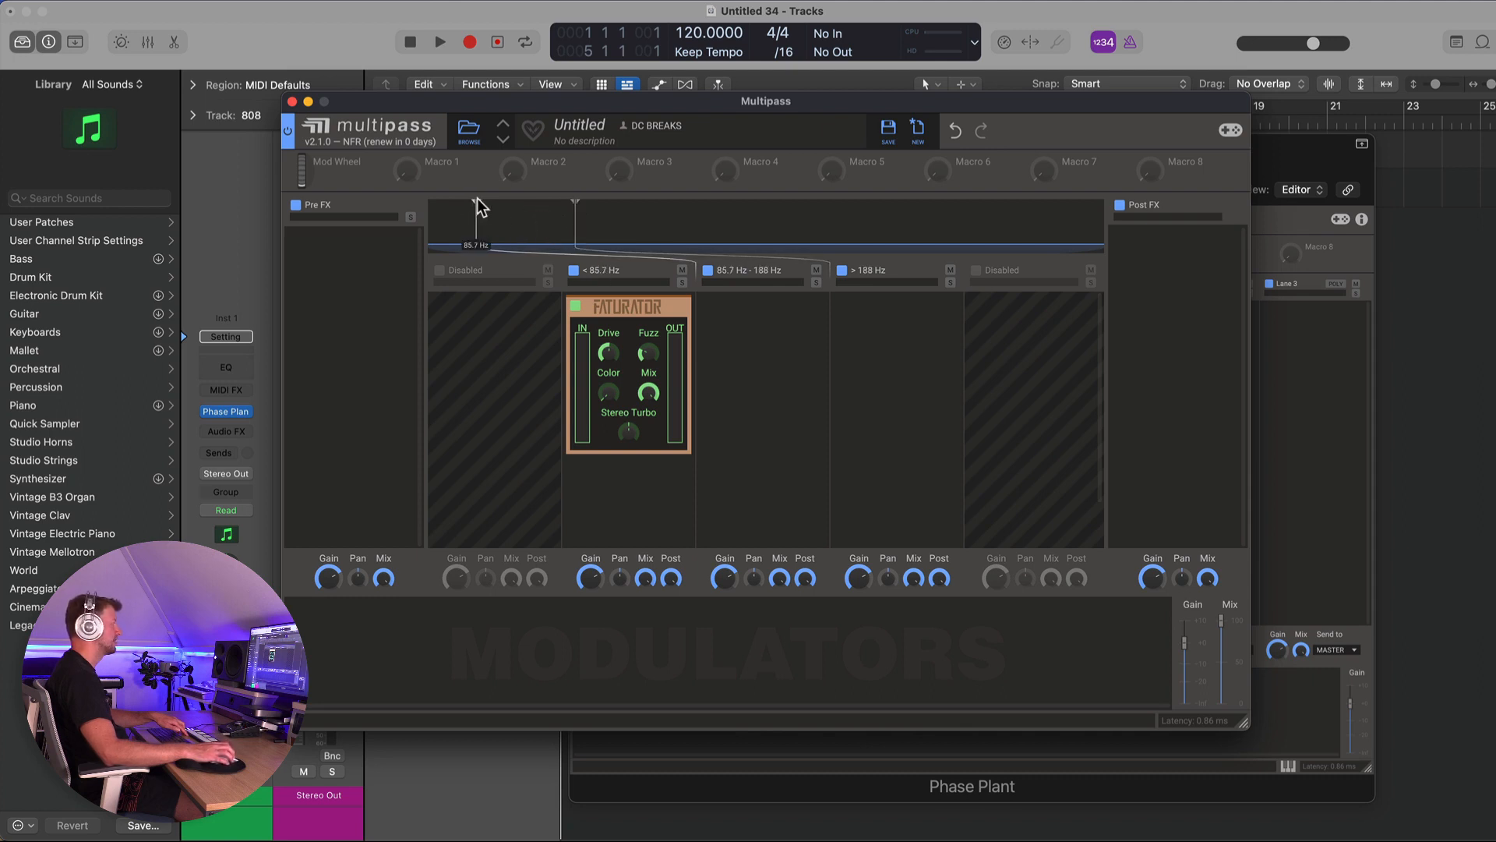
pyautogui.click(711, 337)
pyautogui.click(1071, 443)
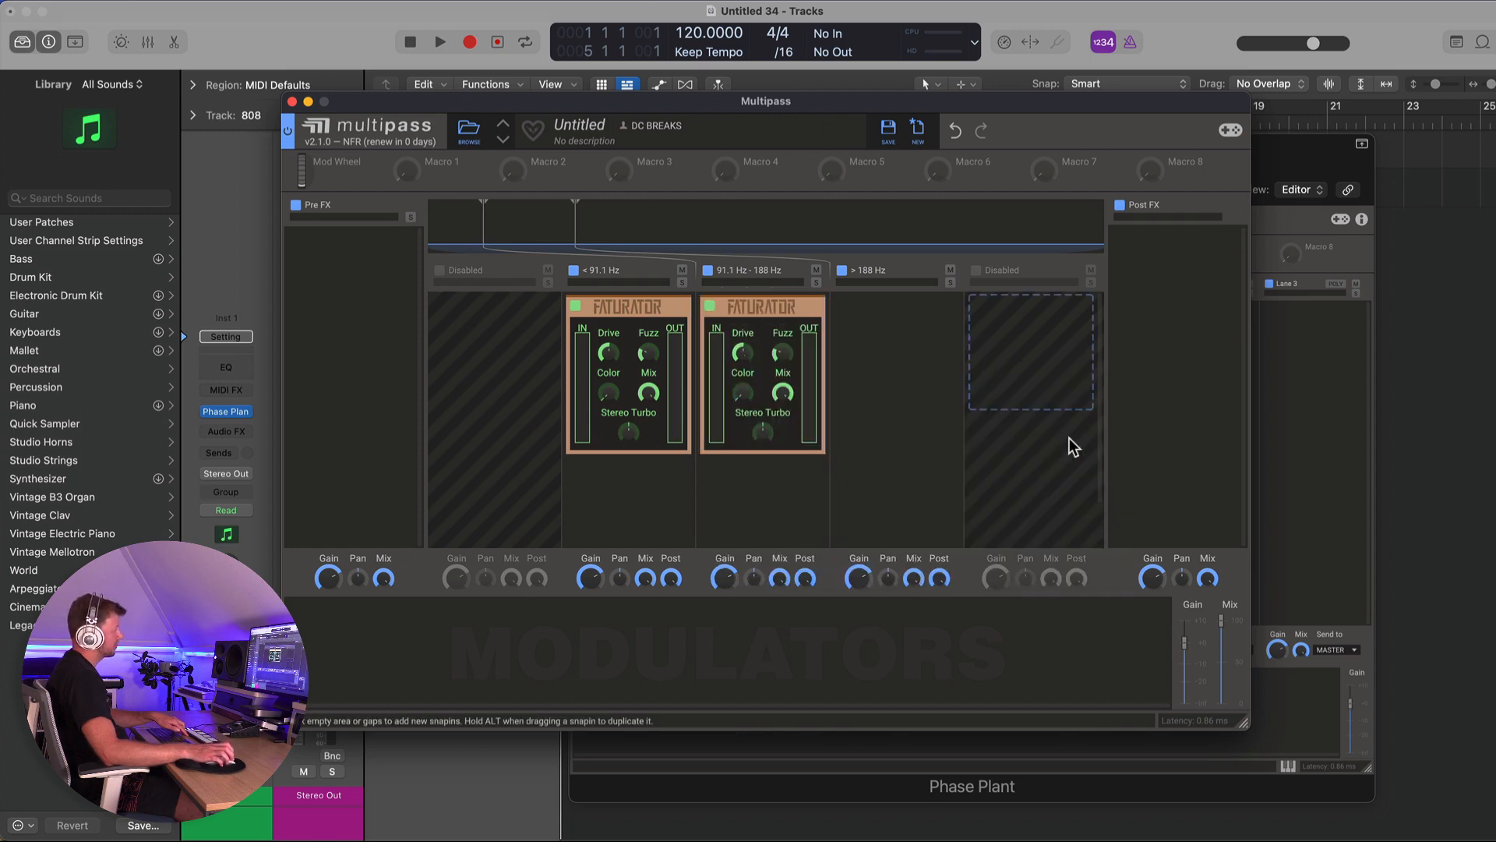
# - Add a Distortion effect to the high band and set its mode to Foldback
pyautogui.click(898, 362)
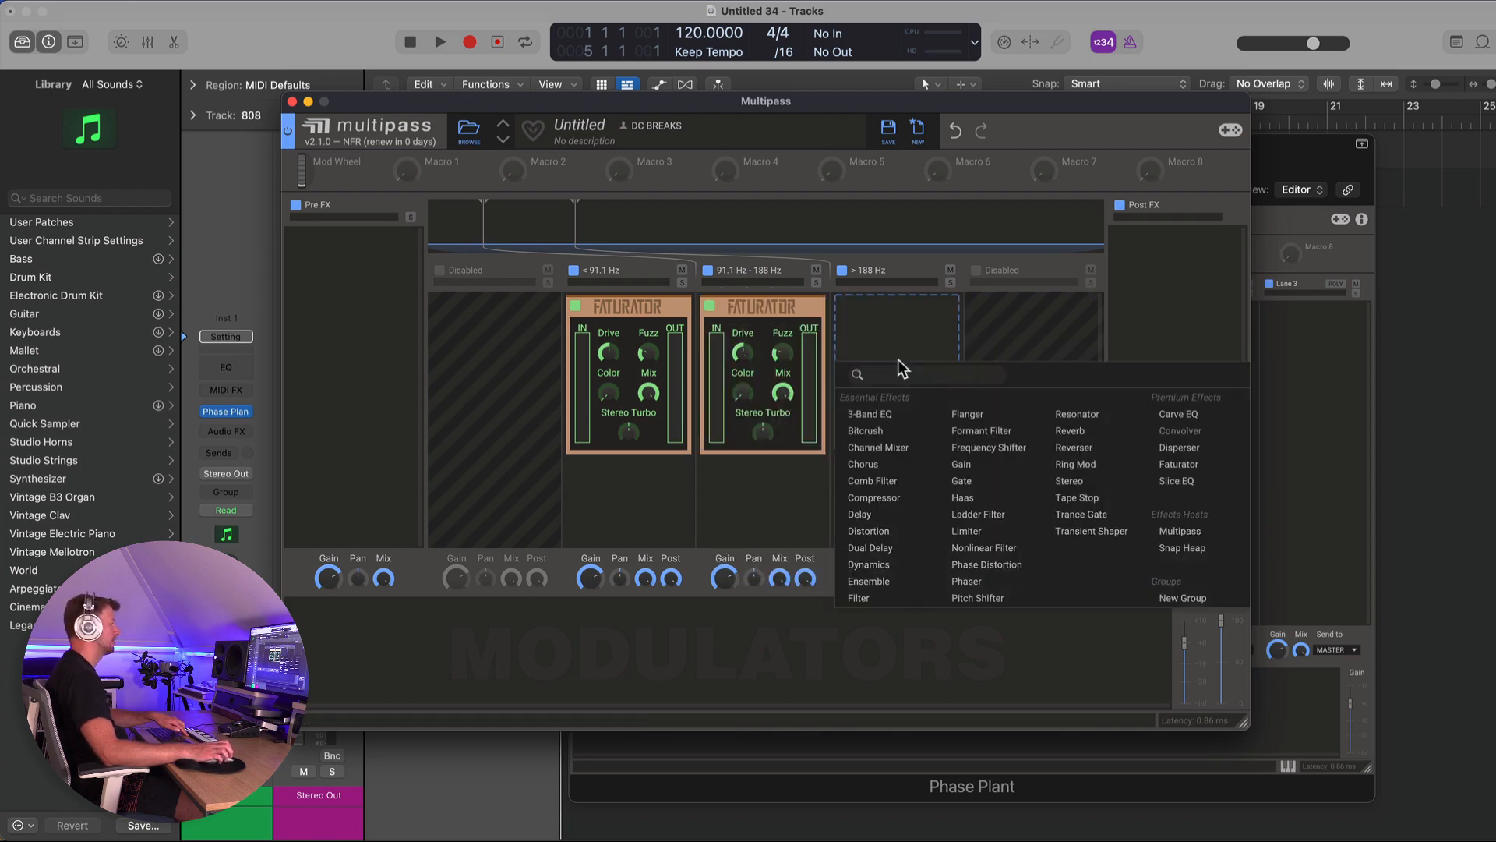
pyautogui.click(873, 531)
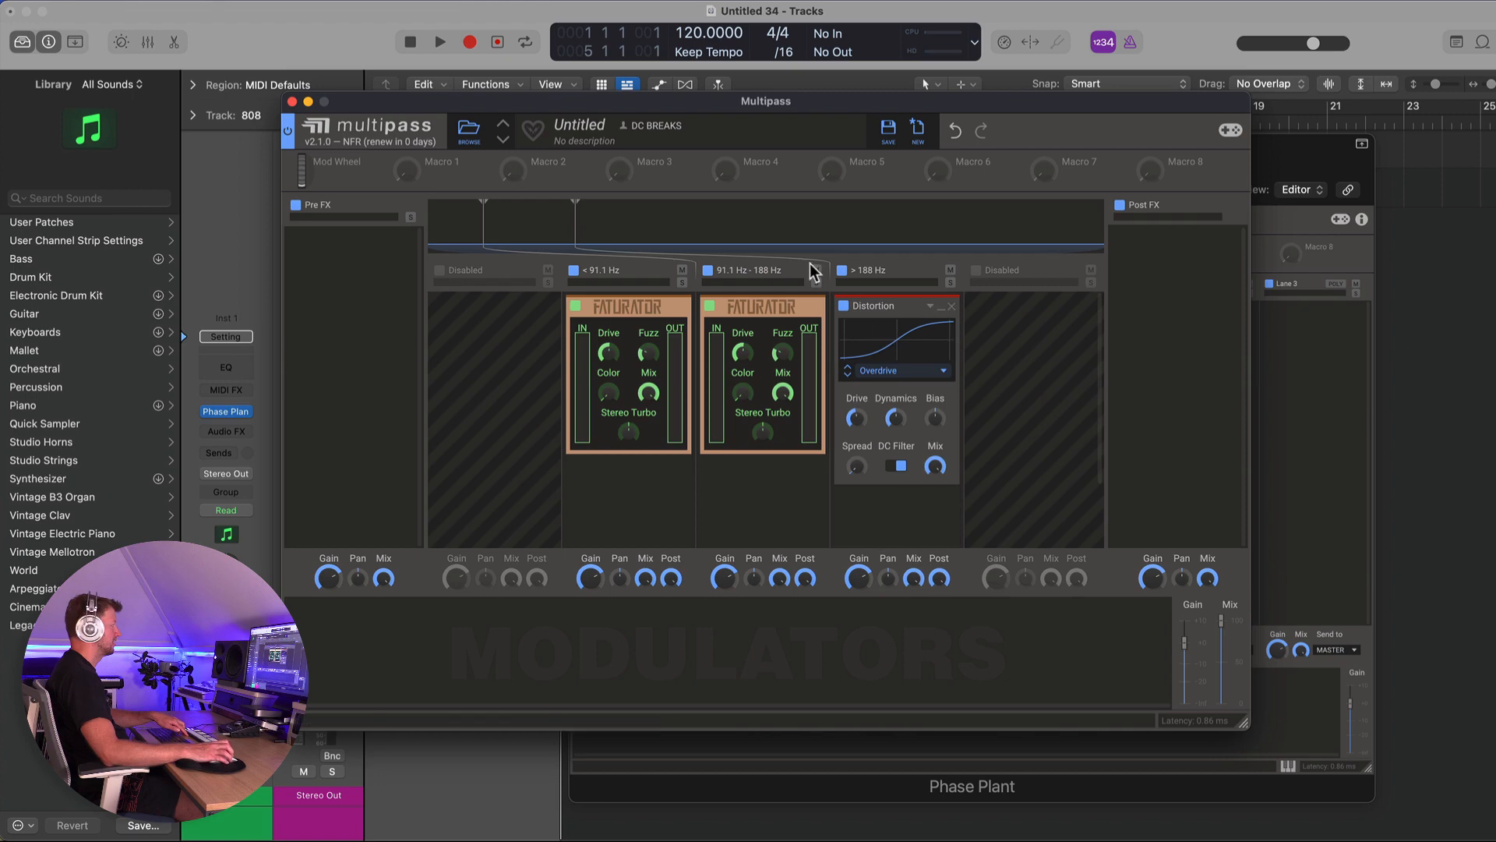
pyautogui.click(848, 374)
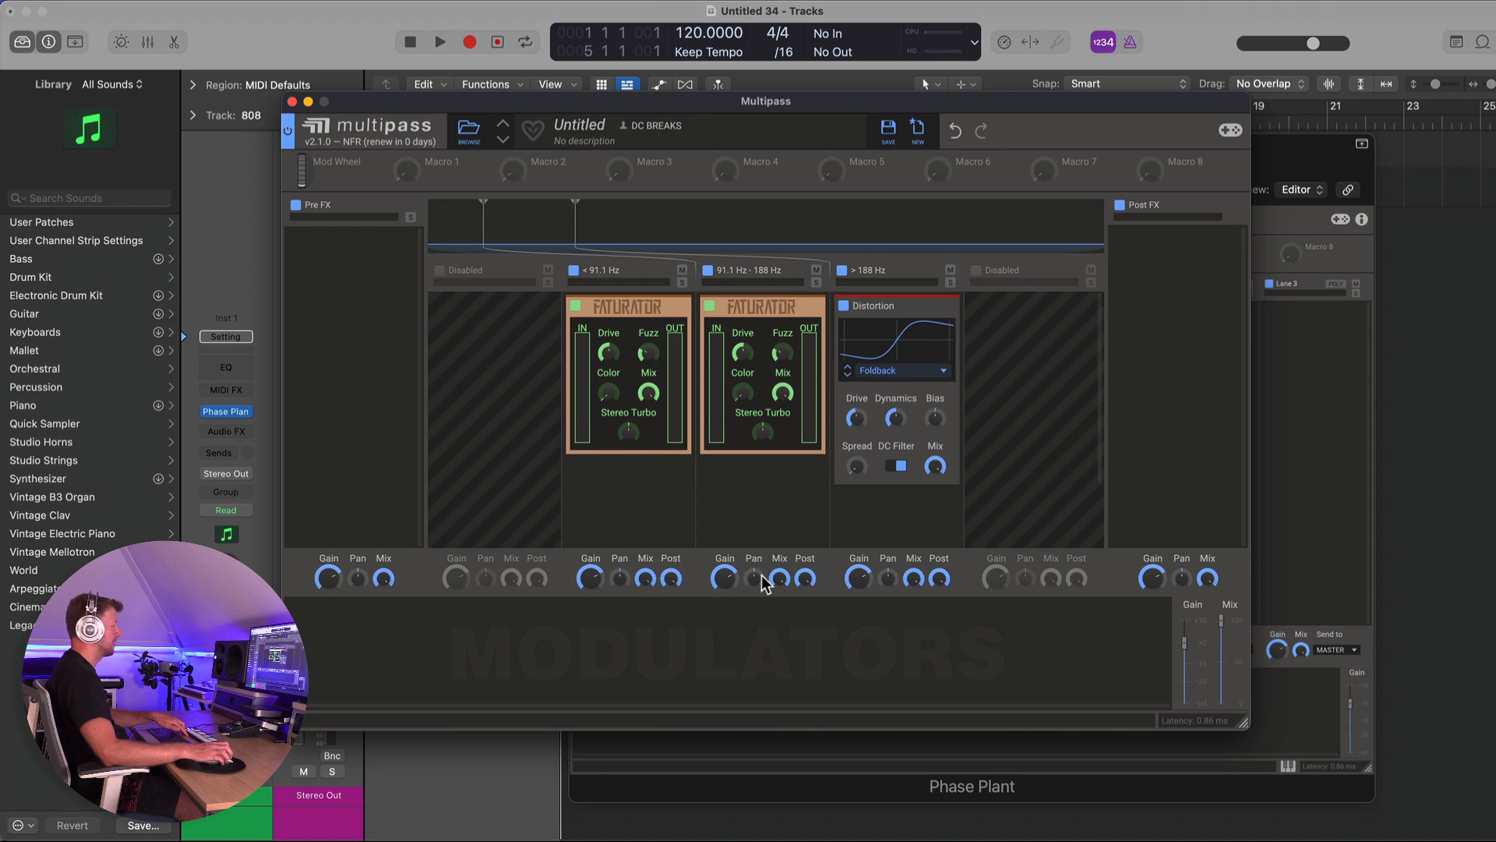
# - Move the band crossovers to about 83.6 Hz and 172 Hz
pyautogui.moveTo(775, 577); pyautogui.dragTo(776, 578)
pyautogui.moveTo(488, 210); pyautogui.dragTo(466, 217)
pyautogui.moveTo(574, 207); pyautogui.dragTo(564, 214)
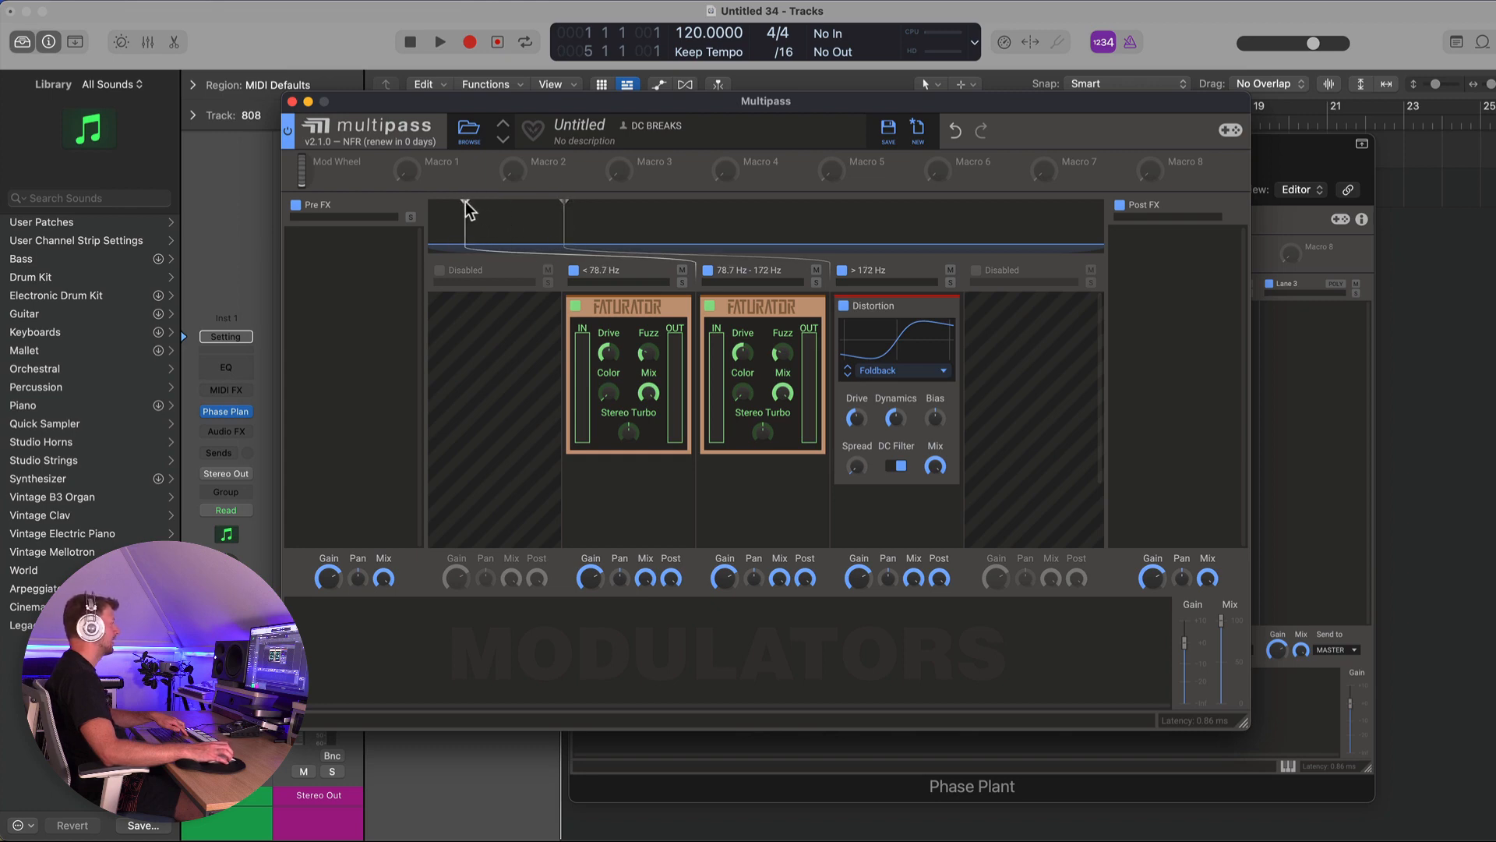
pyautogui.moveTo(465, 208); pyautogui.dragTo(475, 211)
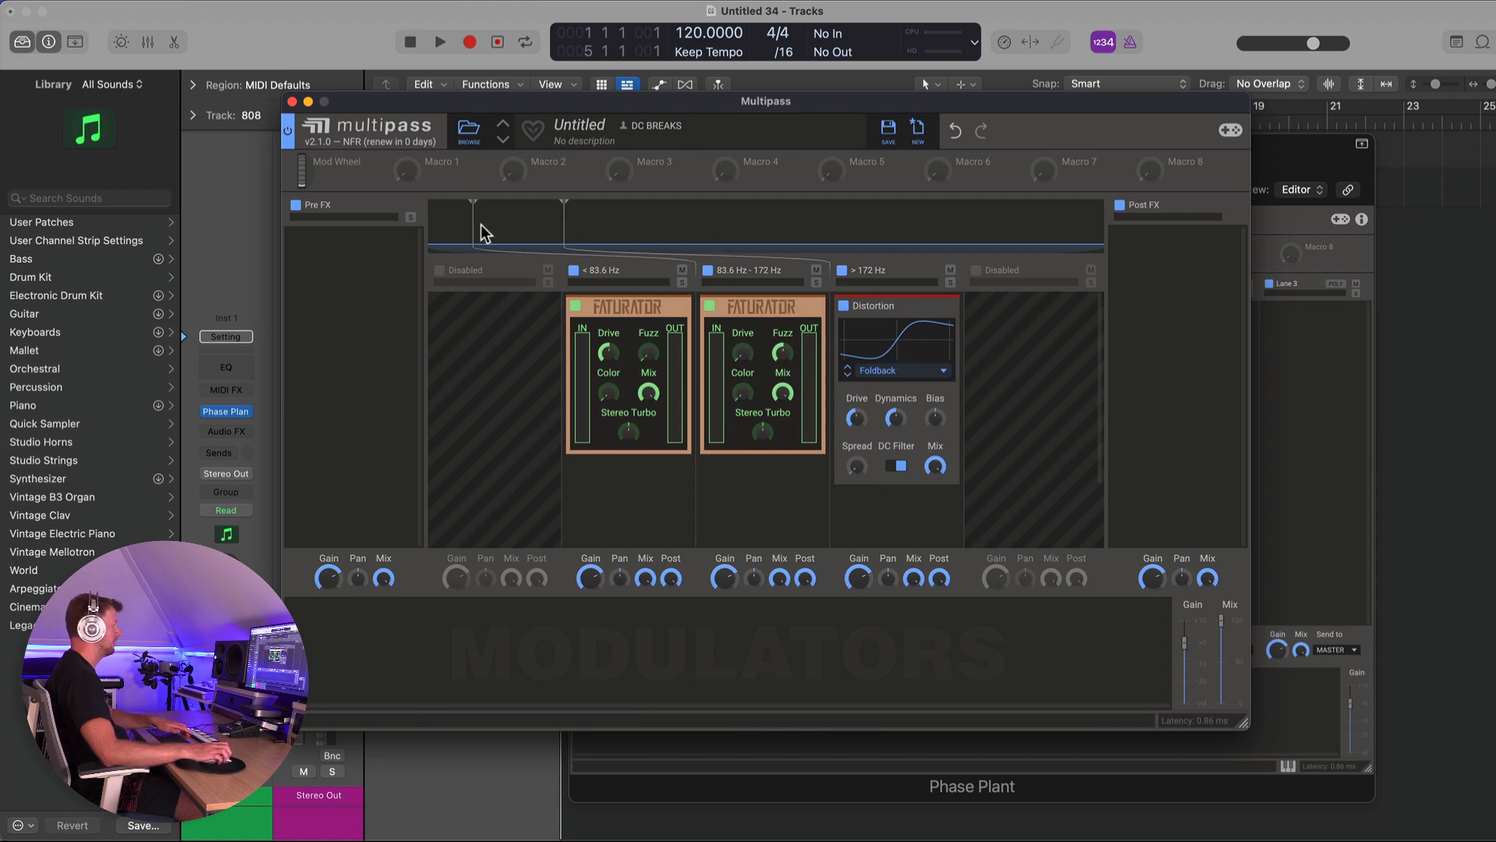
# - Bypass the three band effects and re-enable them to compare the sound
pyautogui.click(575, 305)
pyautogui.click(709, 306)
pyautogui.click(843, 305)
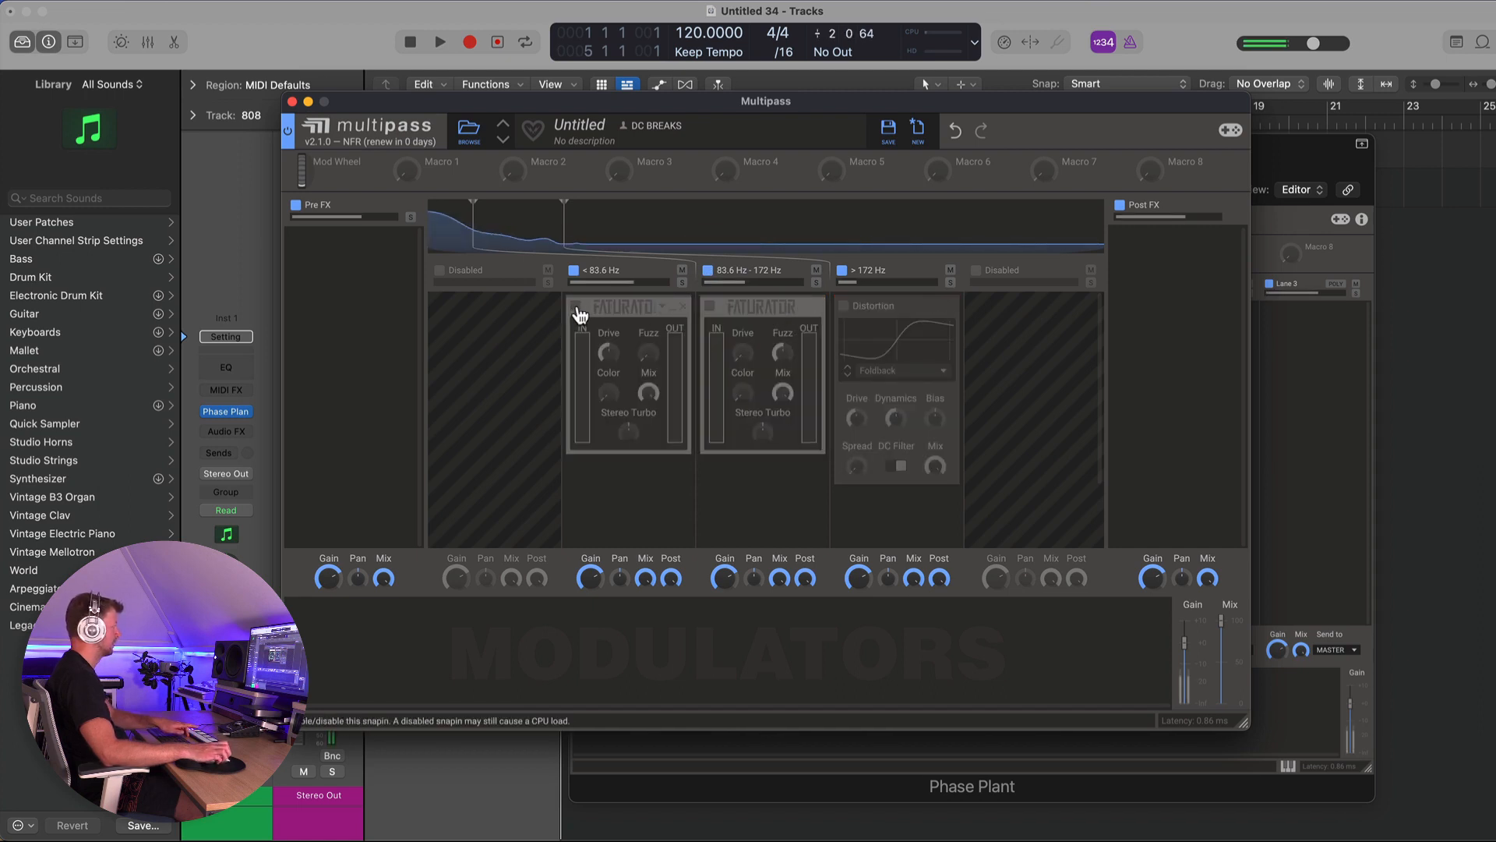
pyautogui.click(576, 307)
pyautogui.click(710, 306)
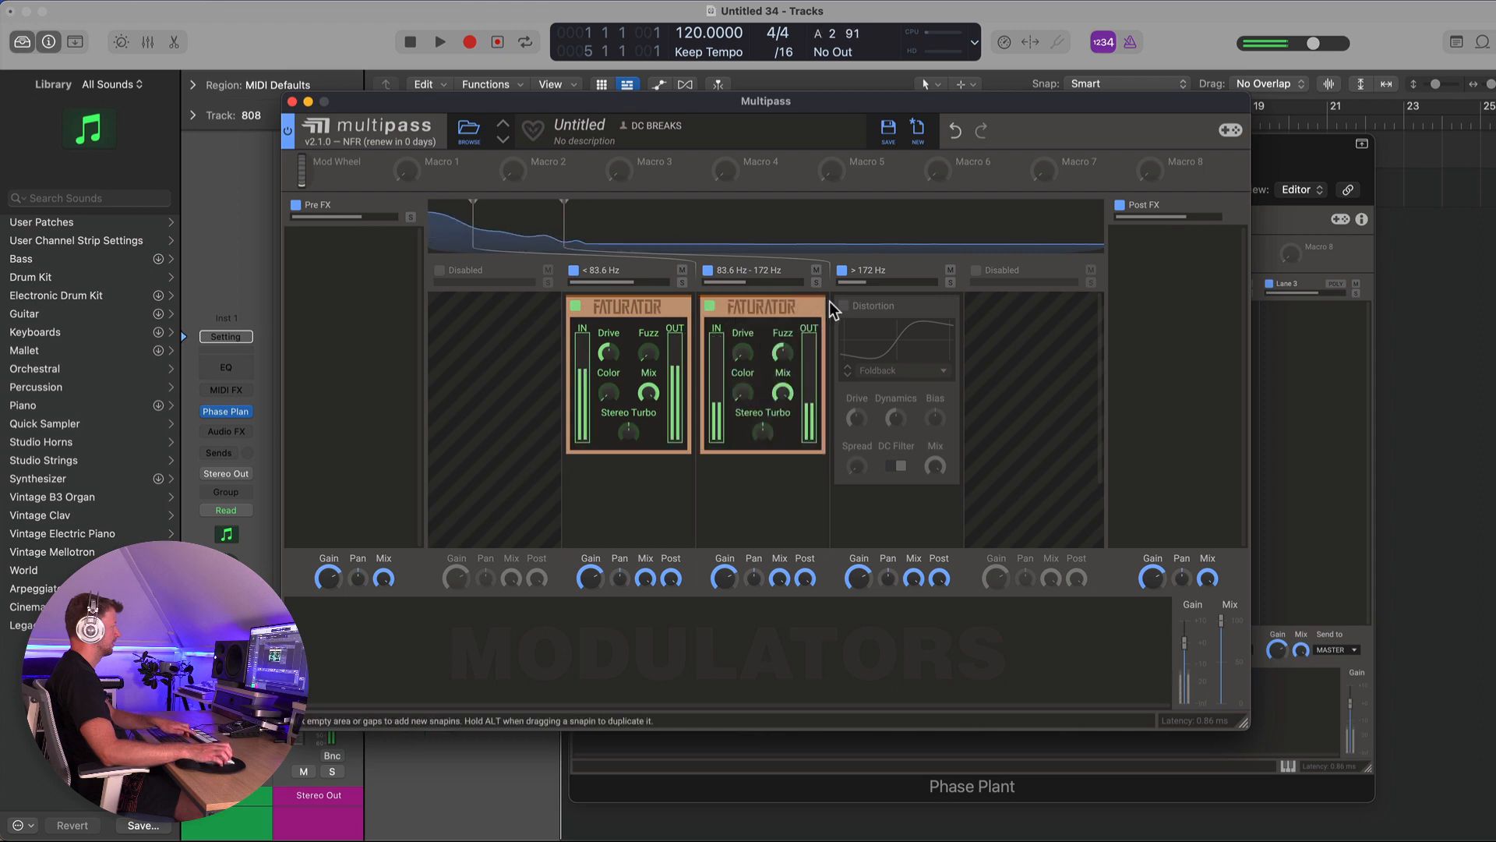
pyautogui.click(843, 306)
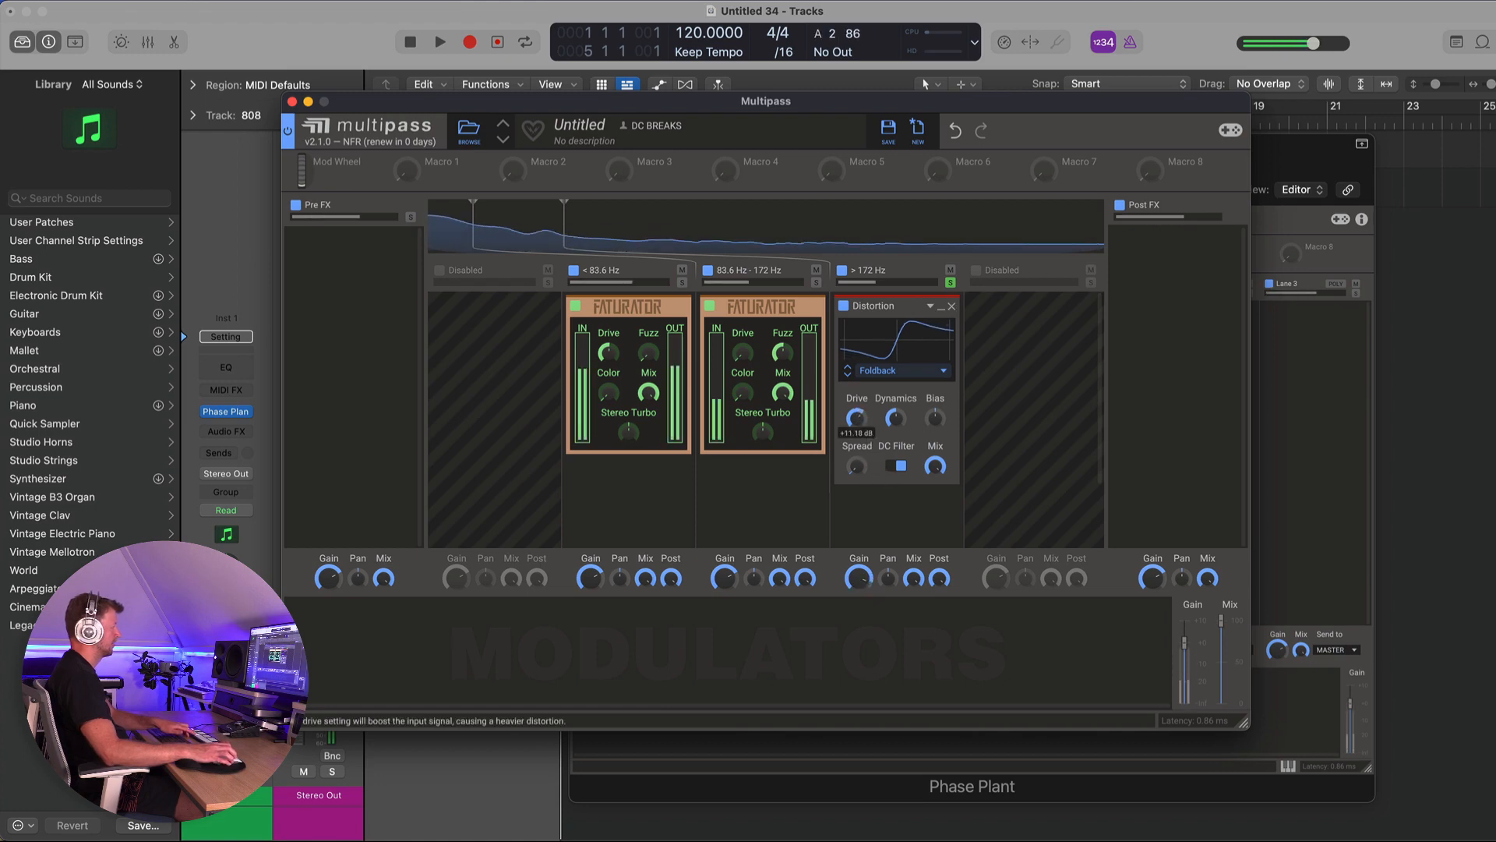
# - Switch the high-band Distortion mode to Overdrive and adjust its Mix
pyautogui.click(848, 376)
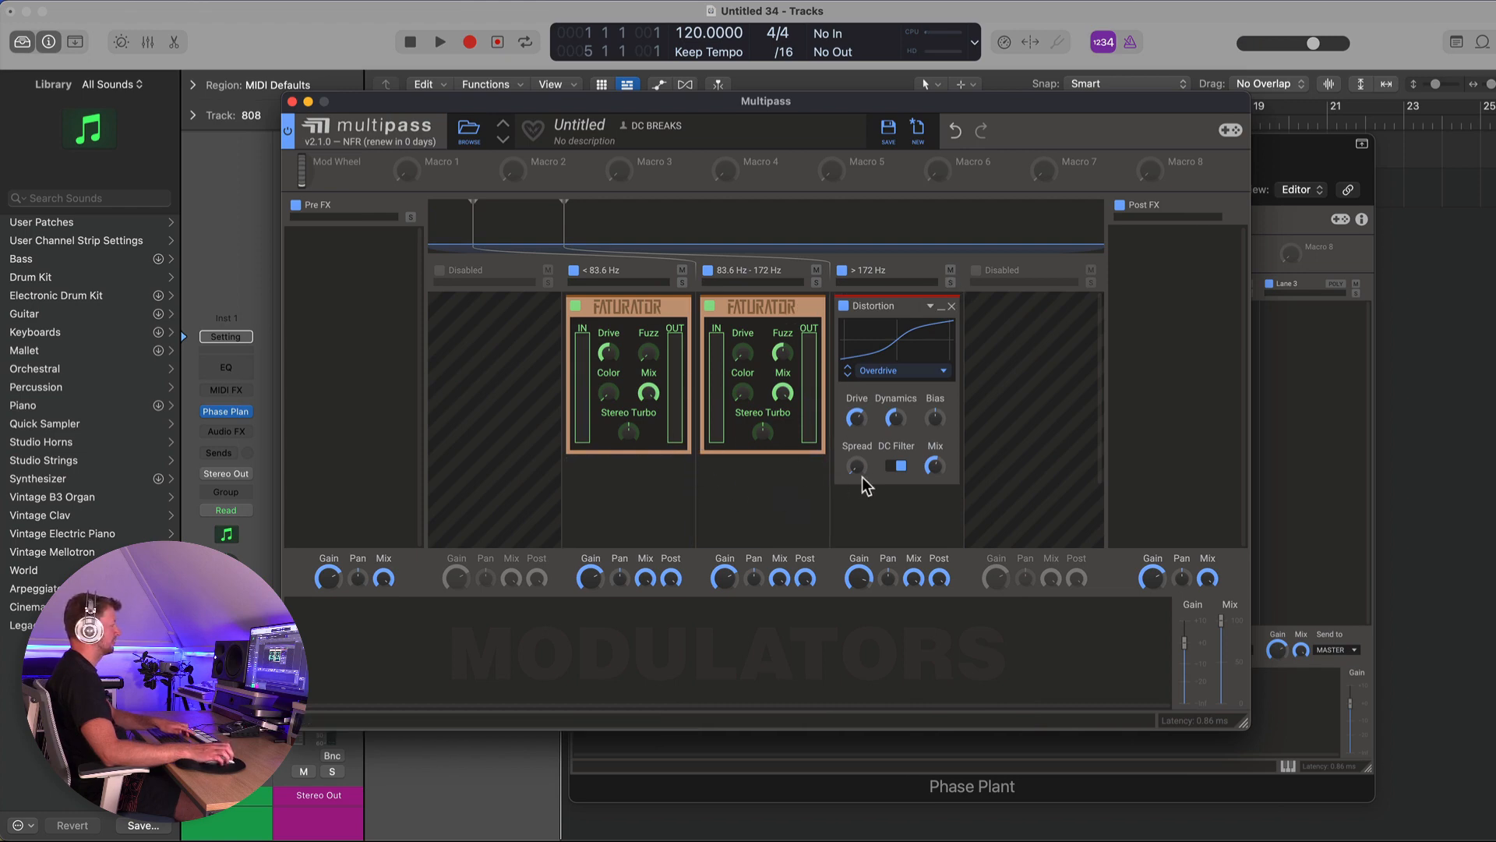
pyautogui.moveTo(935, 468); pyautogui.dragTo(935, 421)
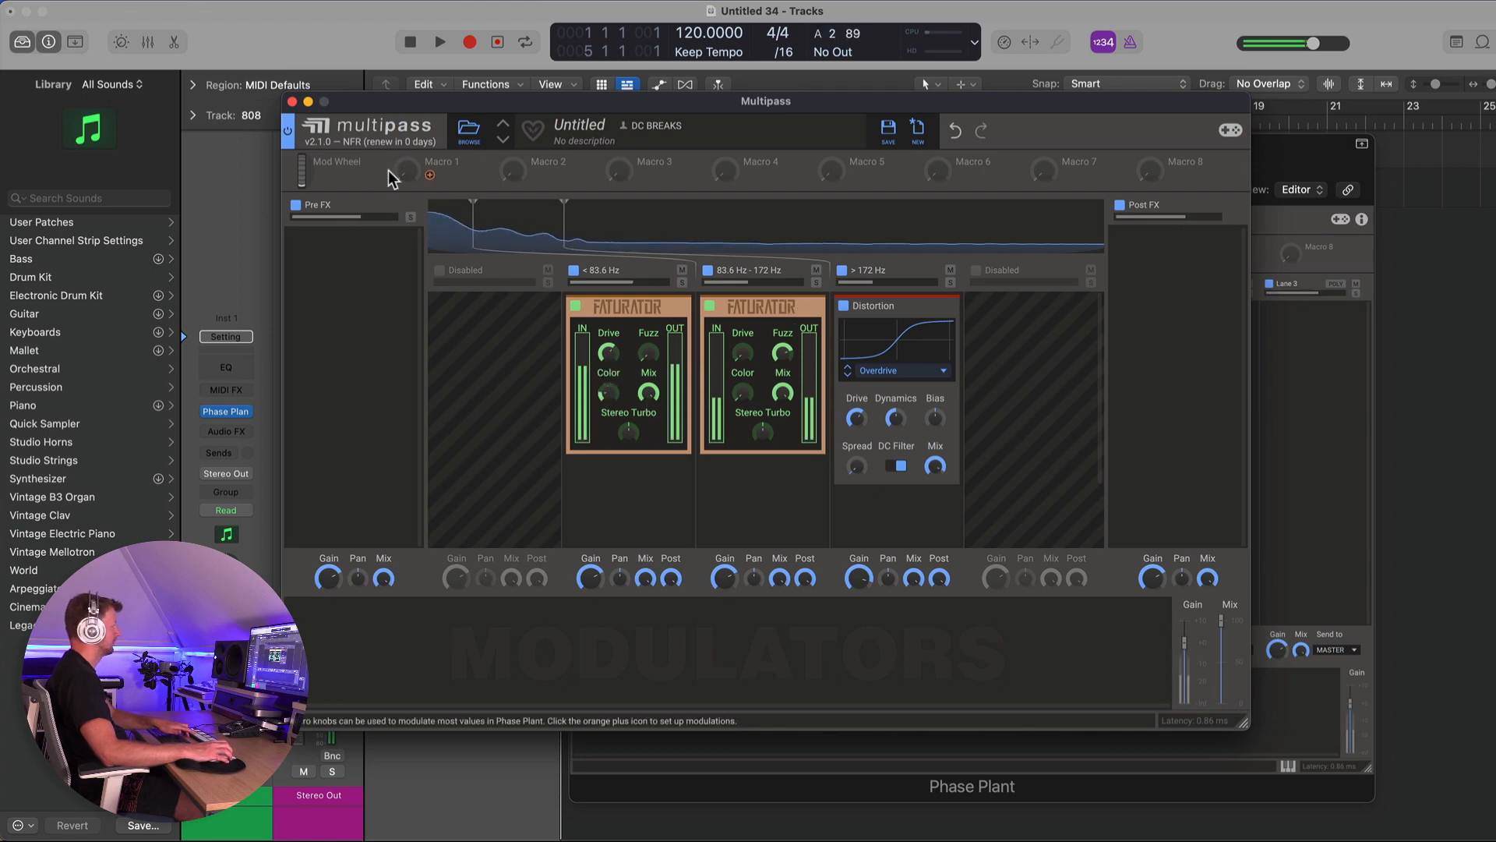
# - Bypass the whole Multipass and re-enable it to compare the sound
pyautogui.click(288, 134)
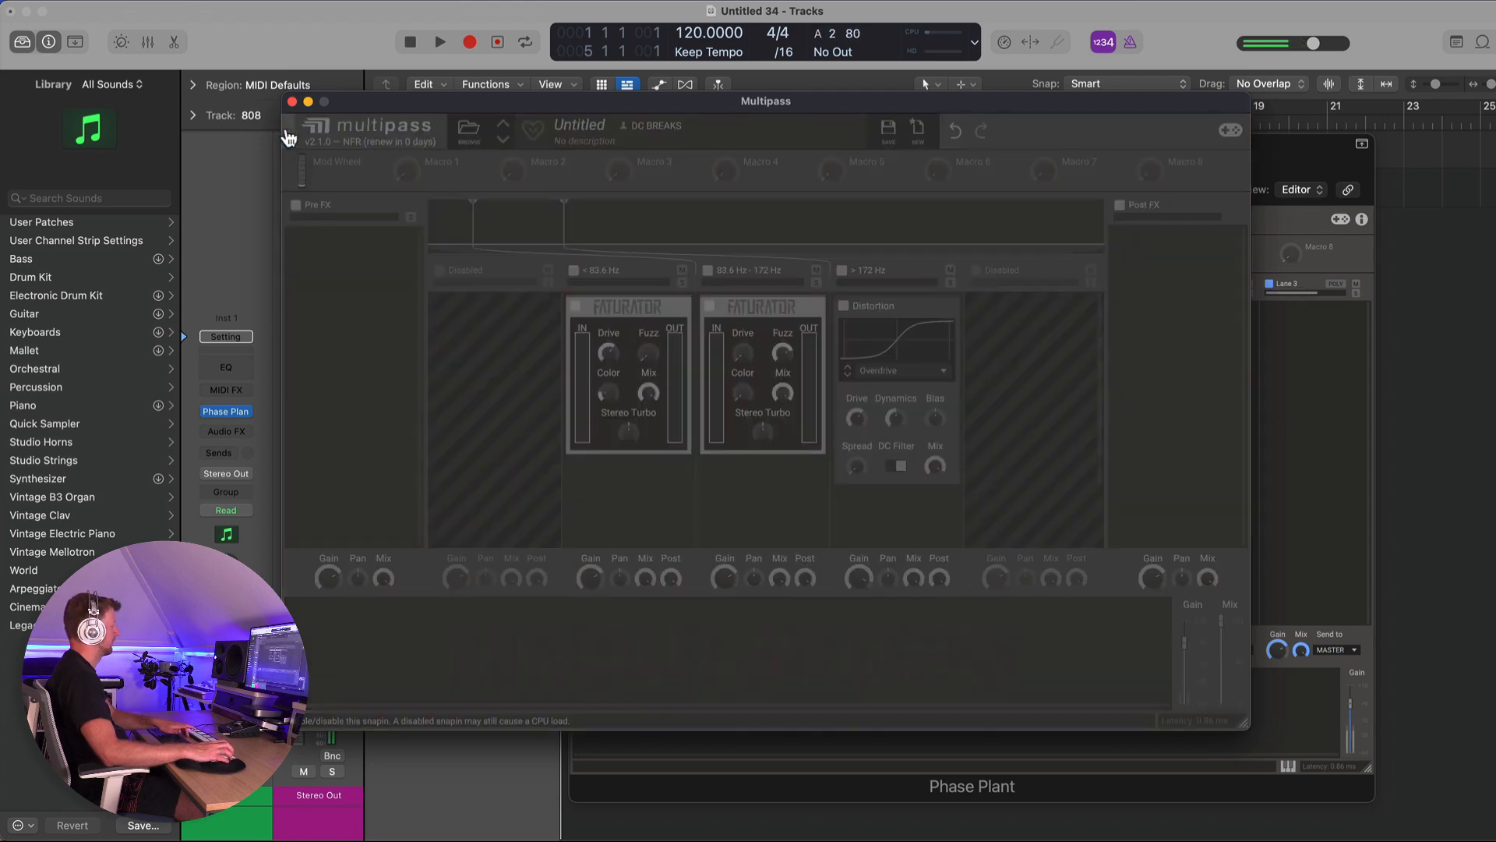
pyautogui.click(288, 134)
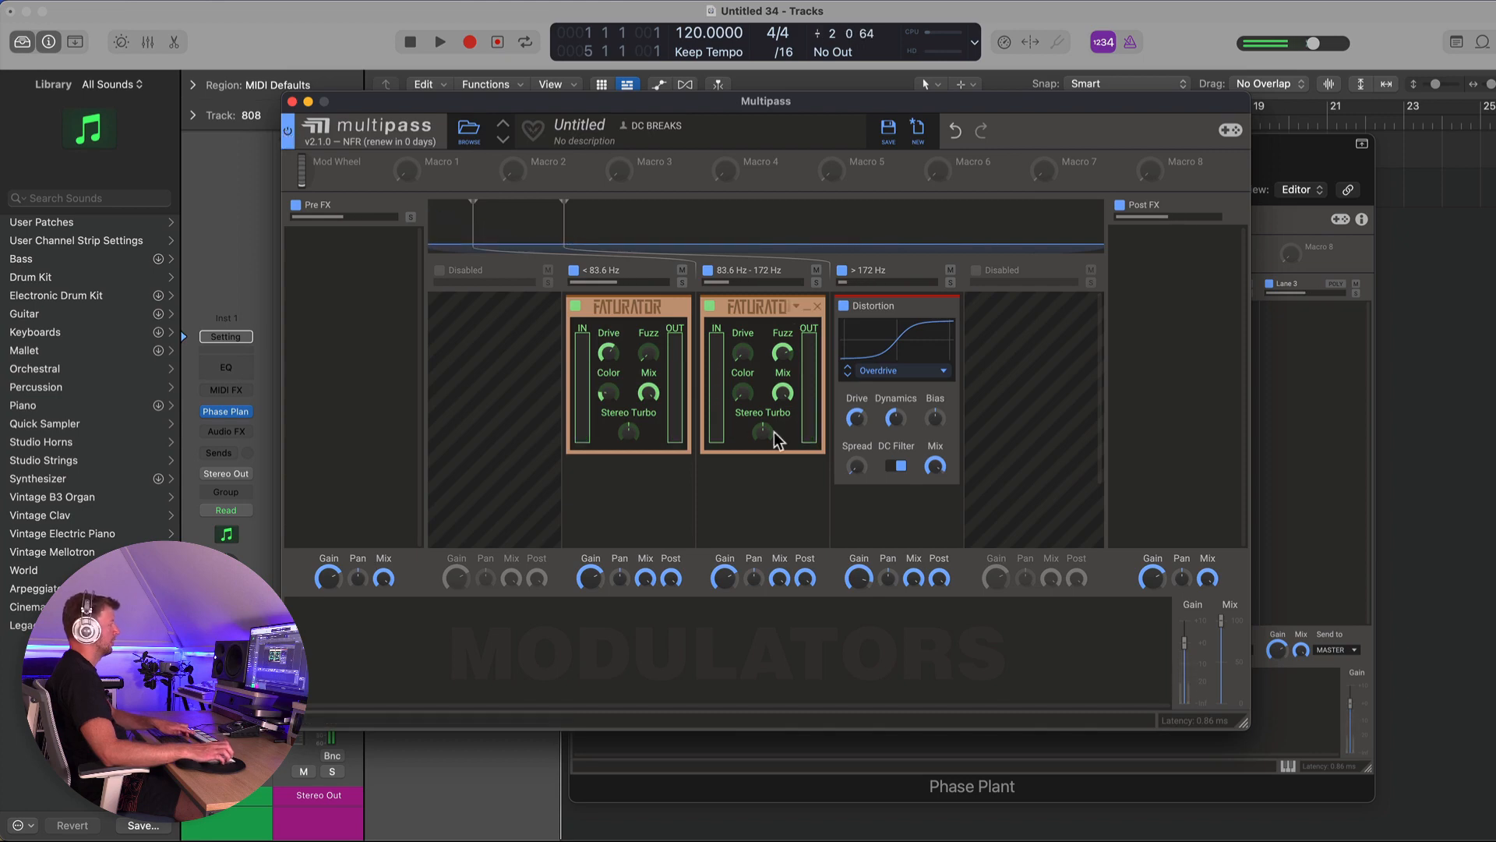
# - Add a Distortion effect to Post FX, set its mode to Saturate, and adjust its Mix
pyautogui.click(1191, 292)
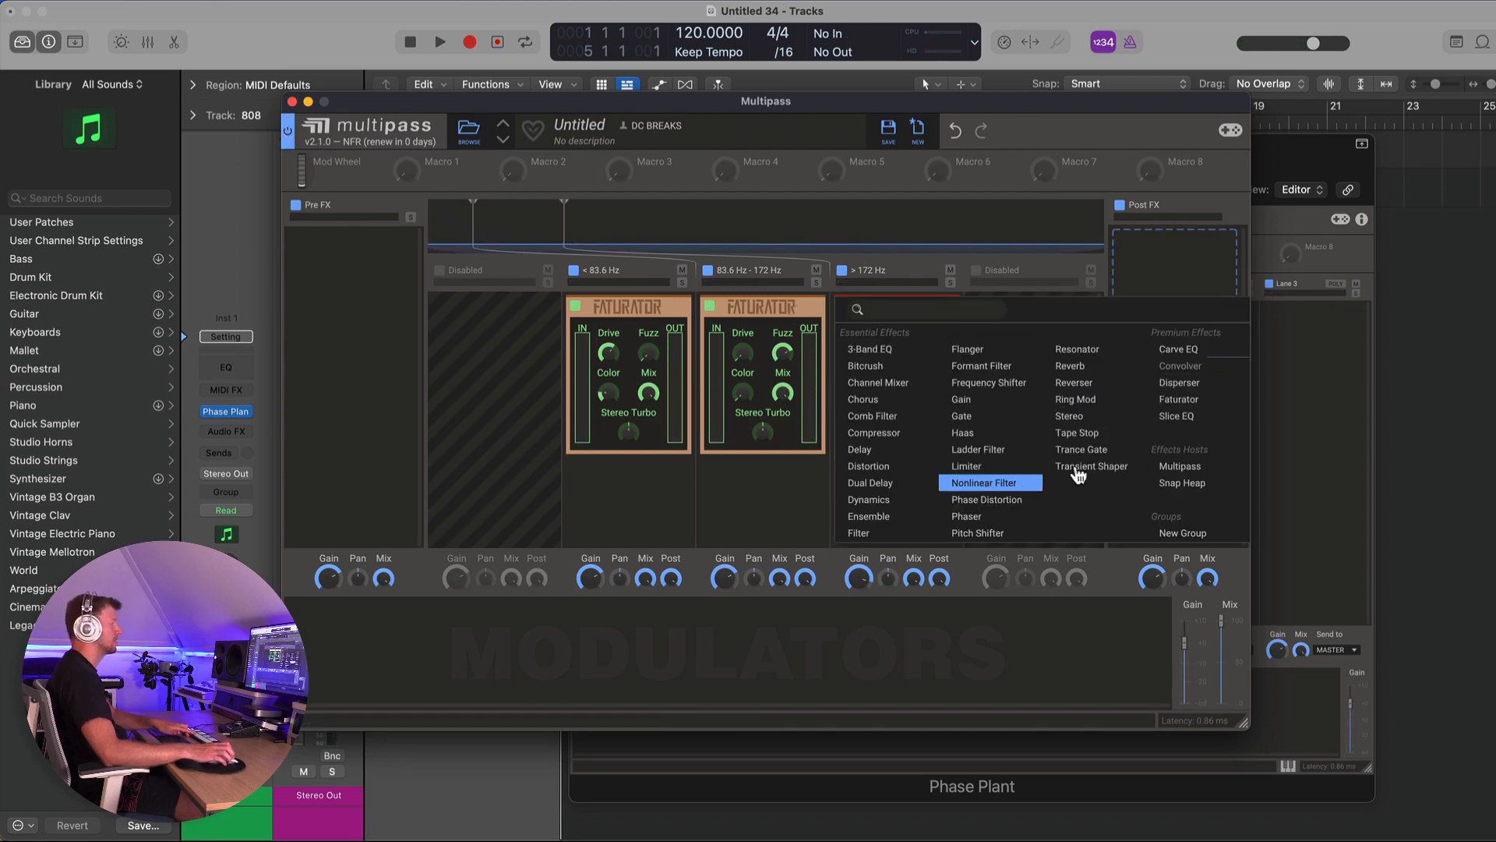
pyautogui.click(887, 467)
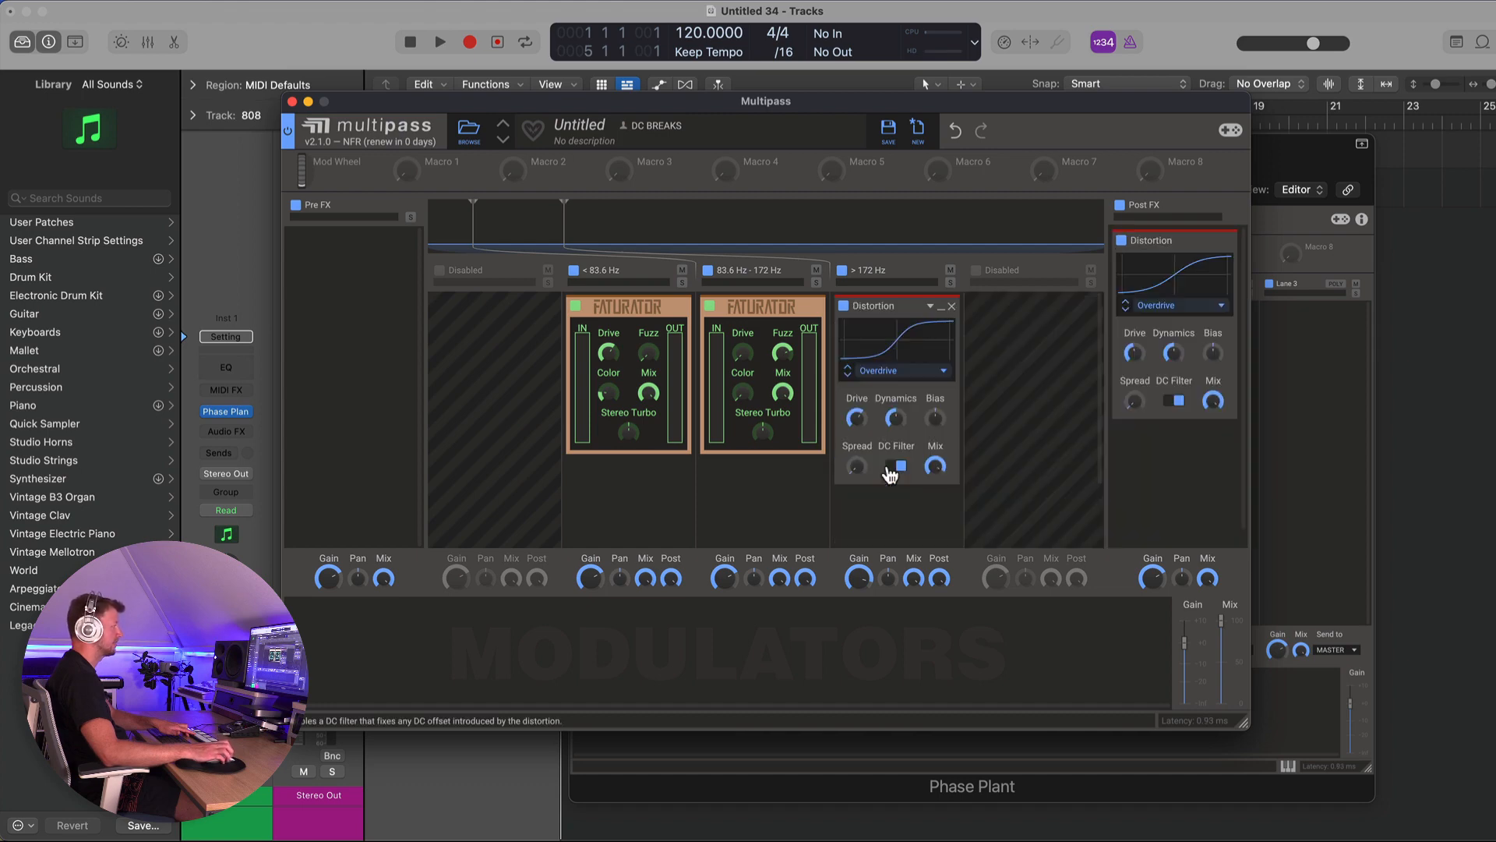
pyautogui.click(1125, 309)
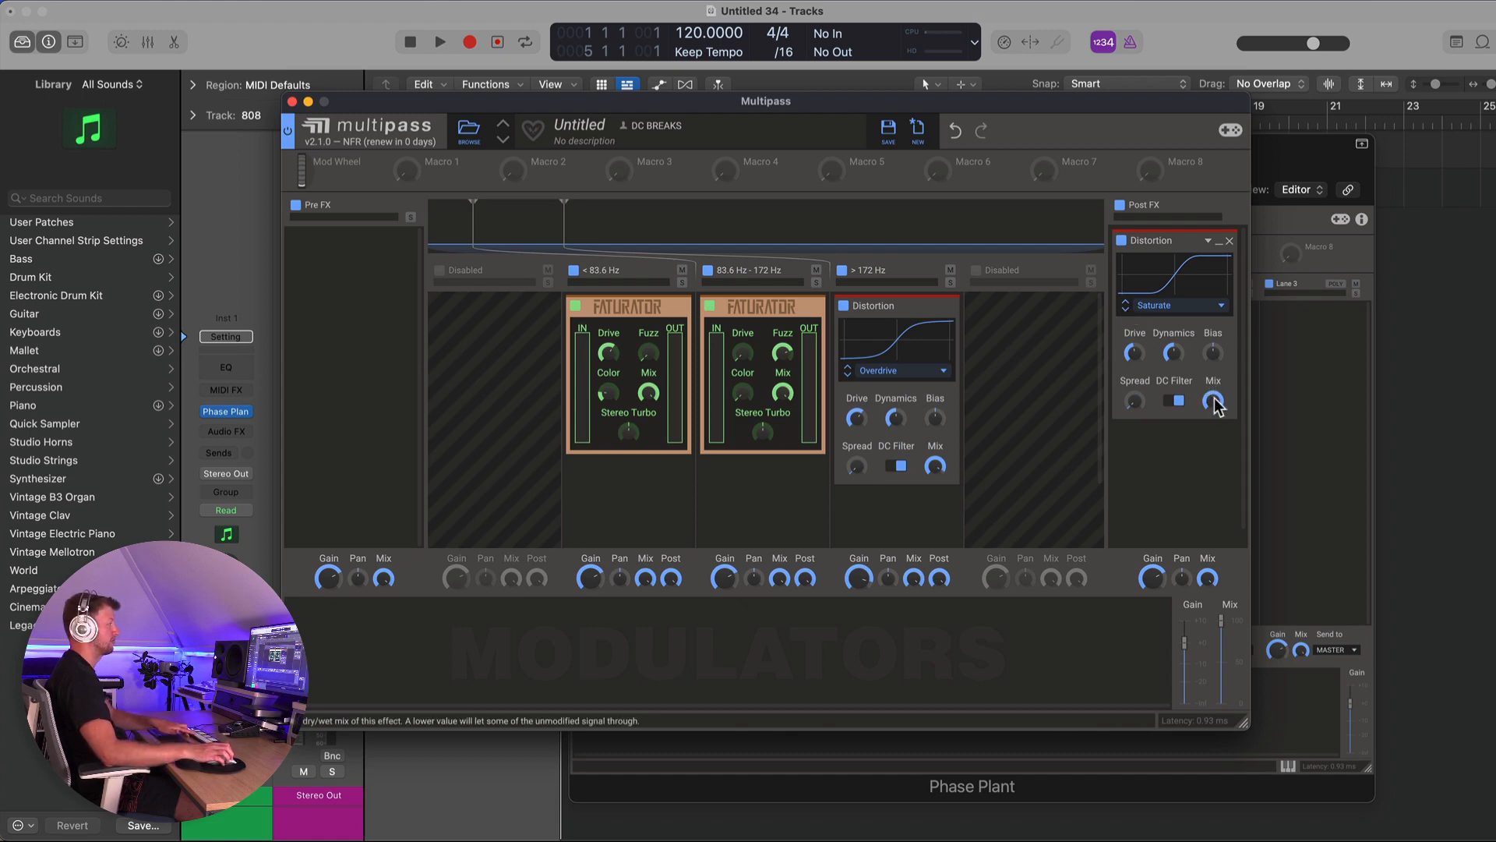
pyautogui.moveTo(1212, 401); pyautogui.dragTo(1213, 342)
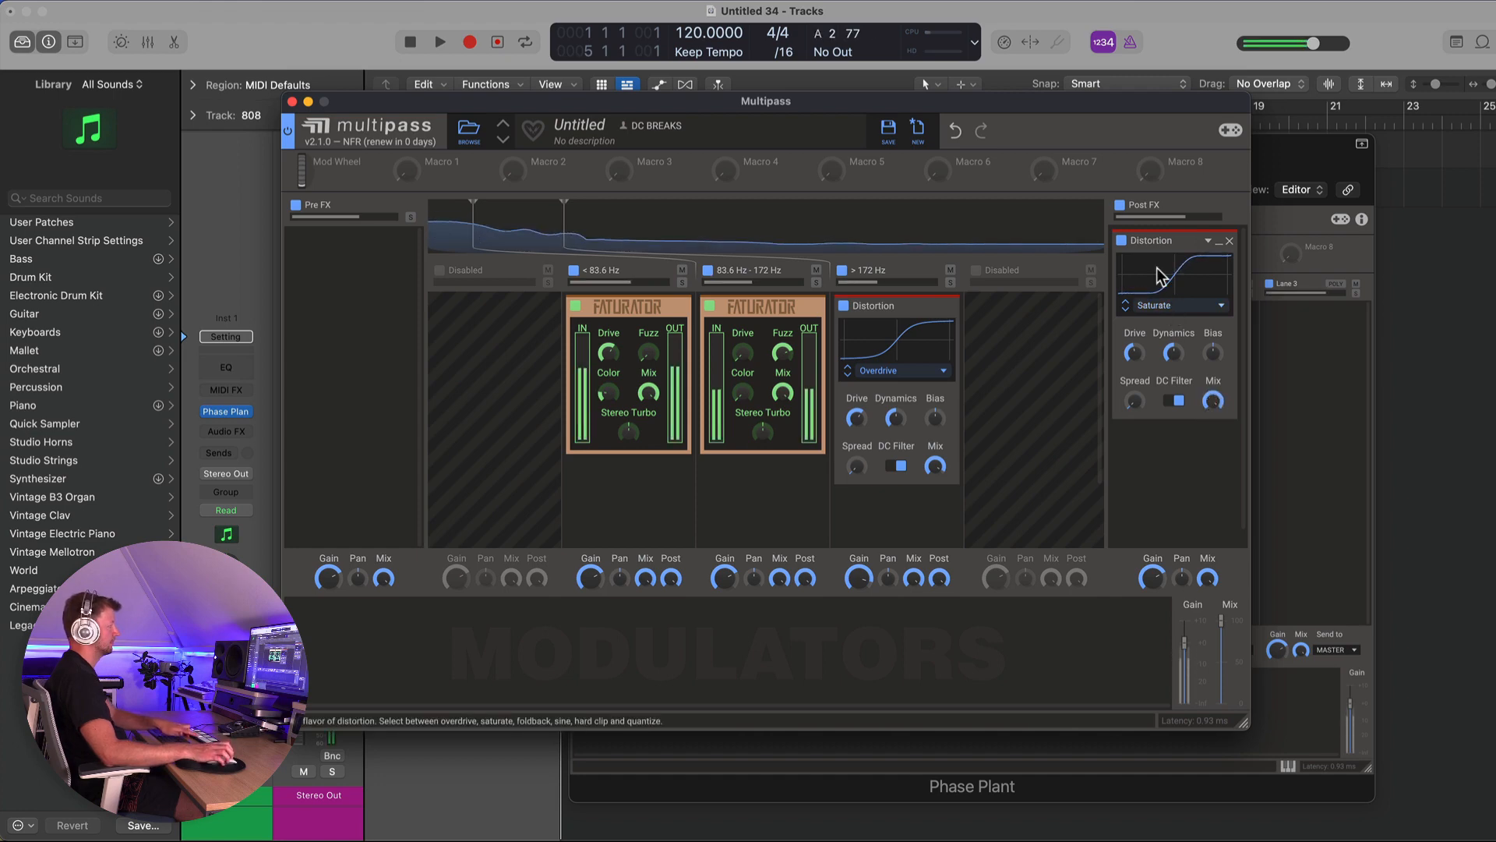
# - Toggle the Multipass bypass off and back on to compare with the Post FX distortion
pyautogui.click(288, 131)
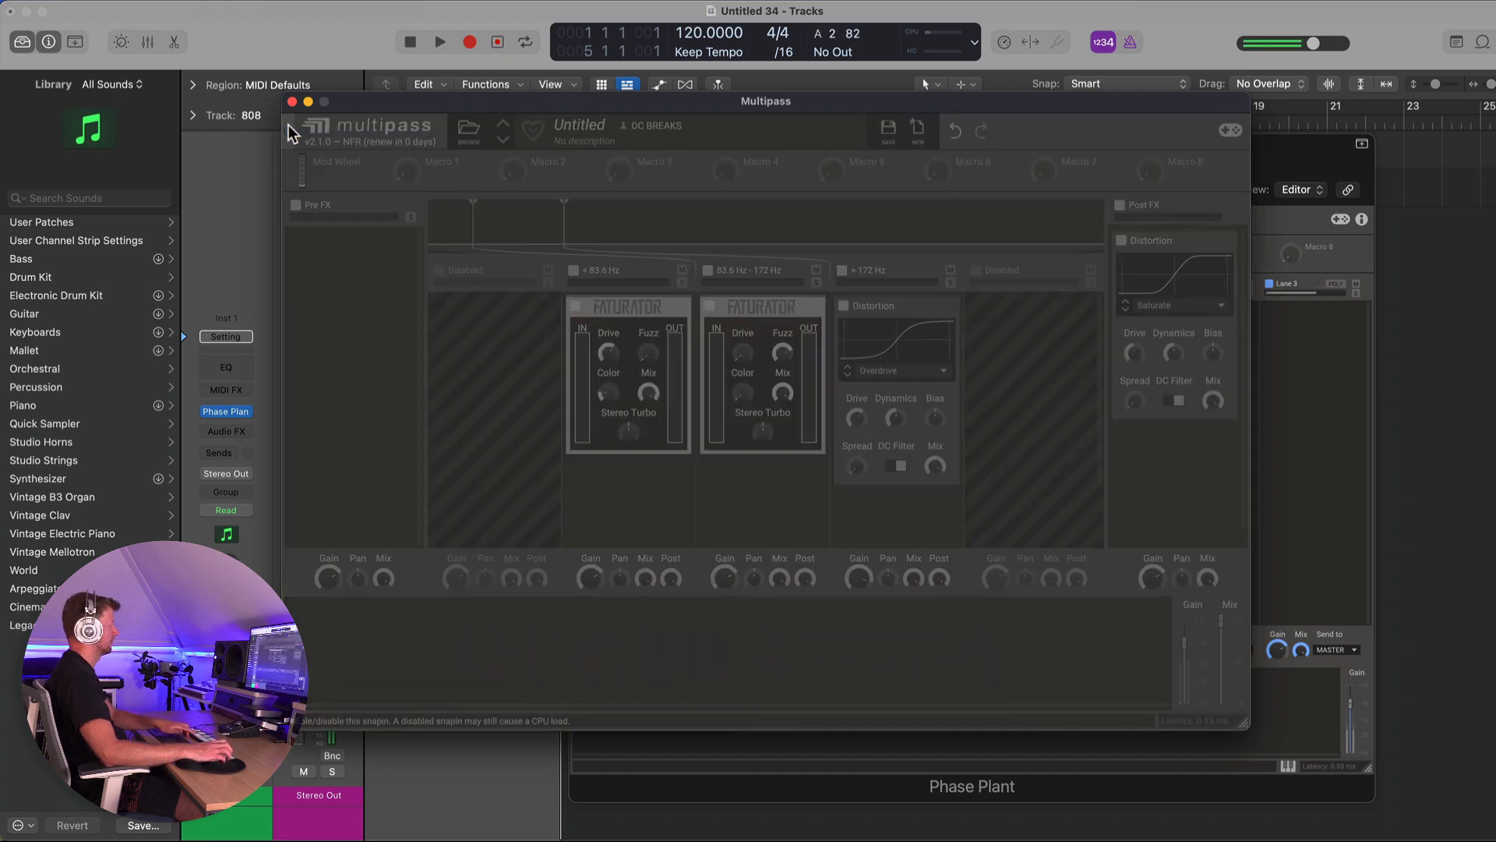
pyautogui.click(288, 129)
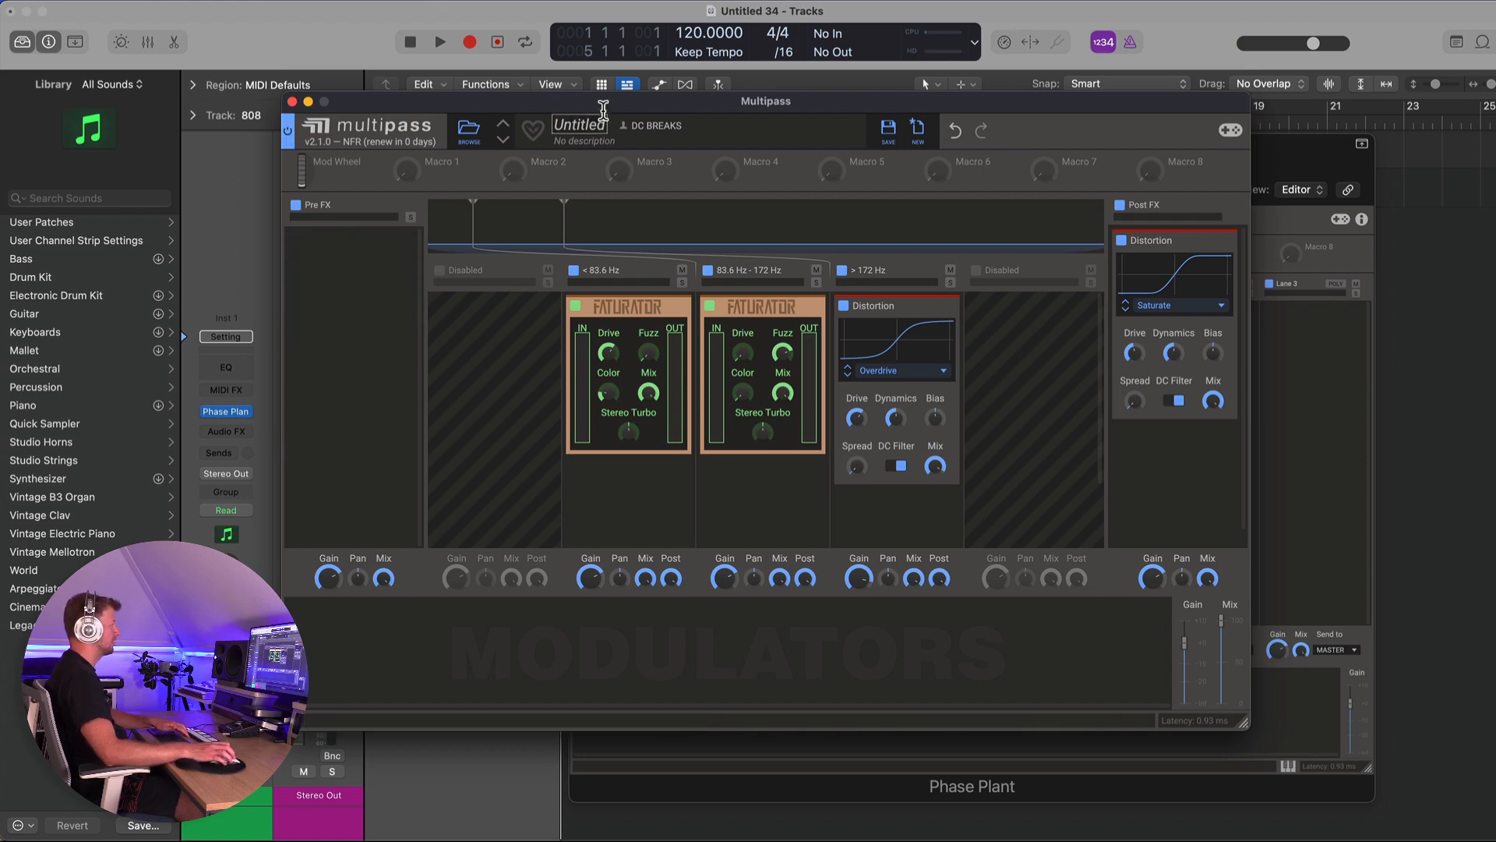
# - Add an Envelope modulator in Multipass and set its attack to about 270 ms
pyautogui.moveTo(602, 102); pyautogui.dragTo(717, 97)
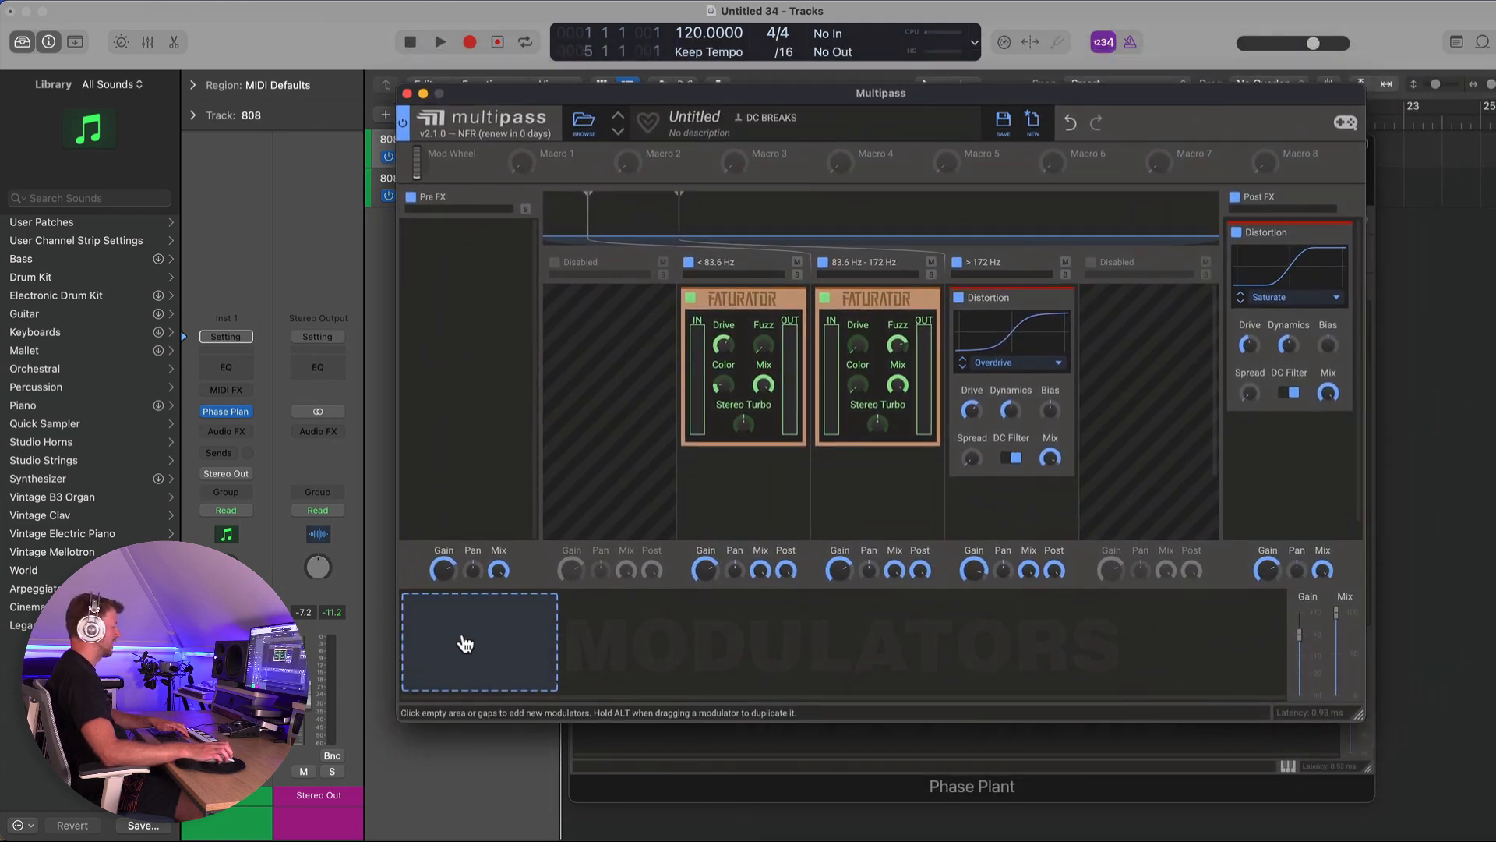
pyautogui.click(461, 633)
pyautogui.click(518, 582)
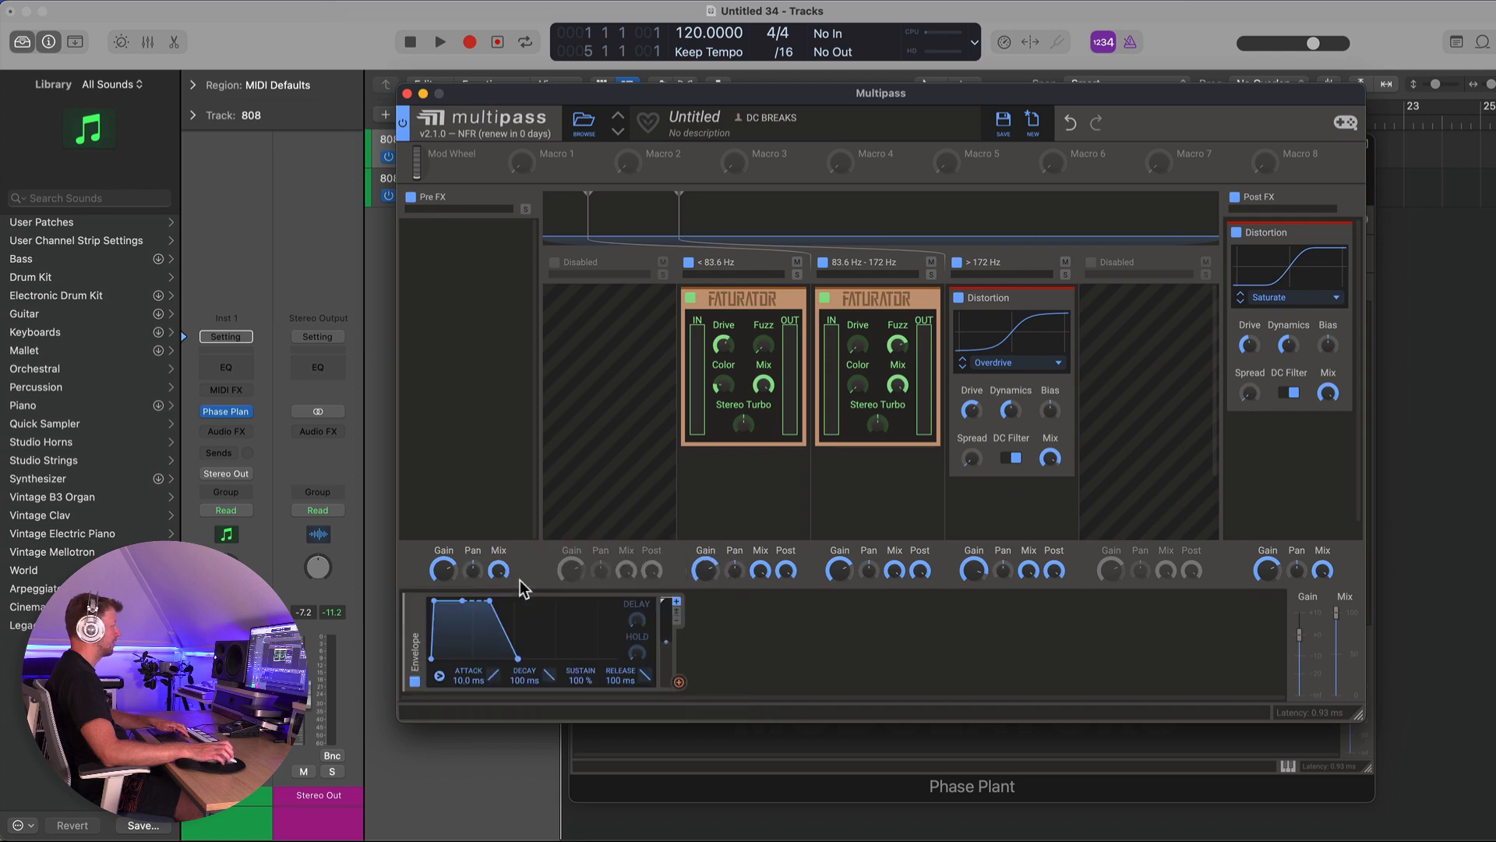
pyautogui.moveTo(468, 680); pyautogui.dragTo(467, 633)
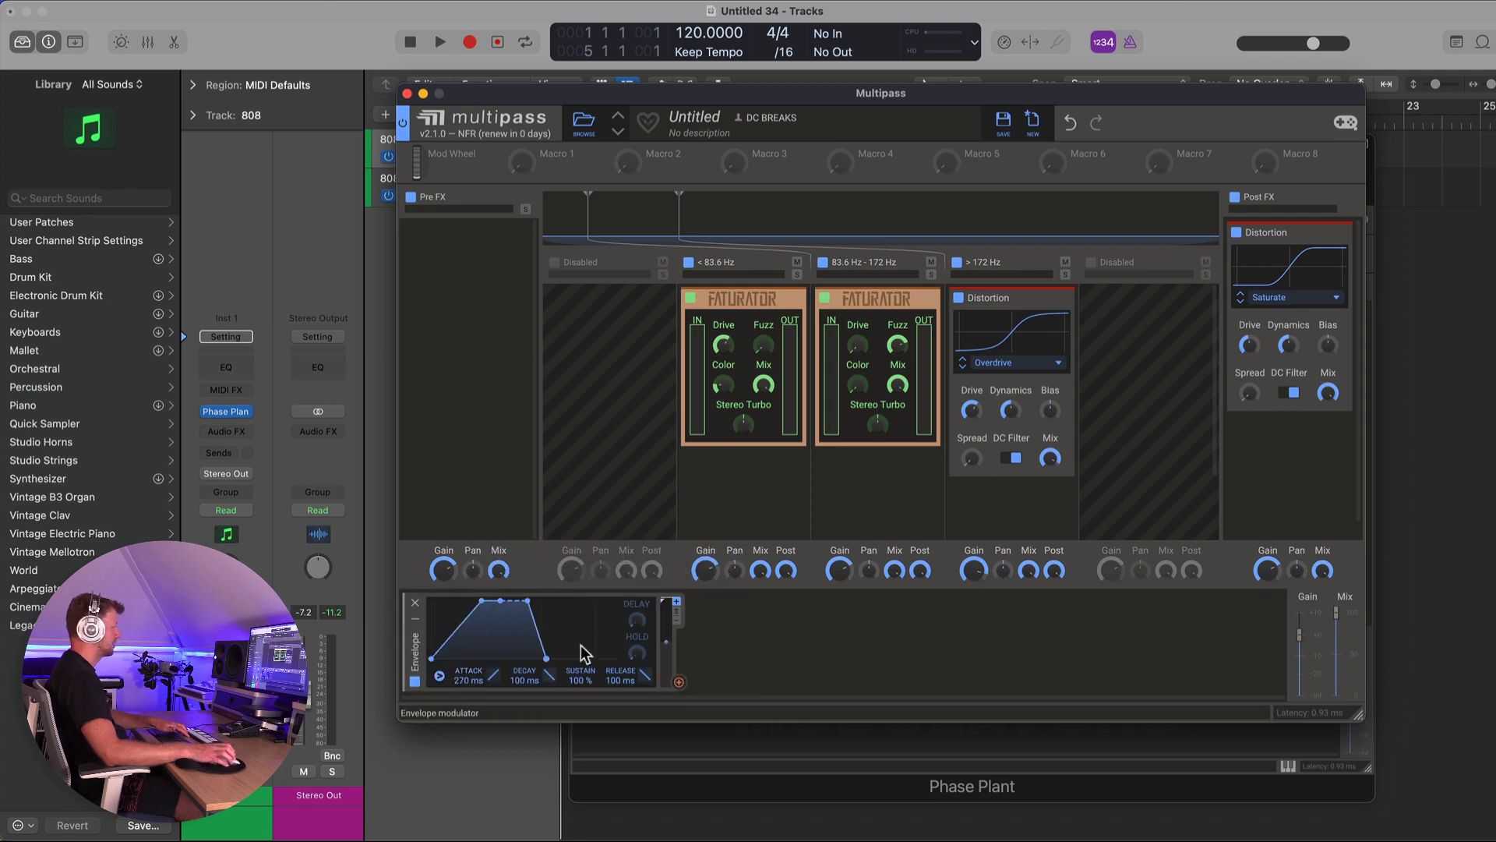
# - Route the Envelope to the lower crossover frequency with a -35.8% modulation amount
pyautogui.click(679, 682)
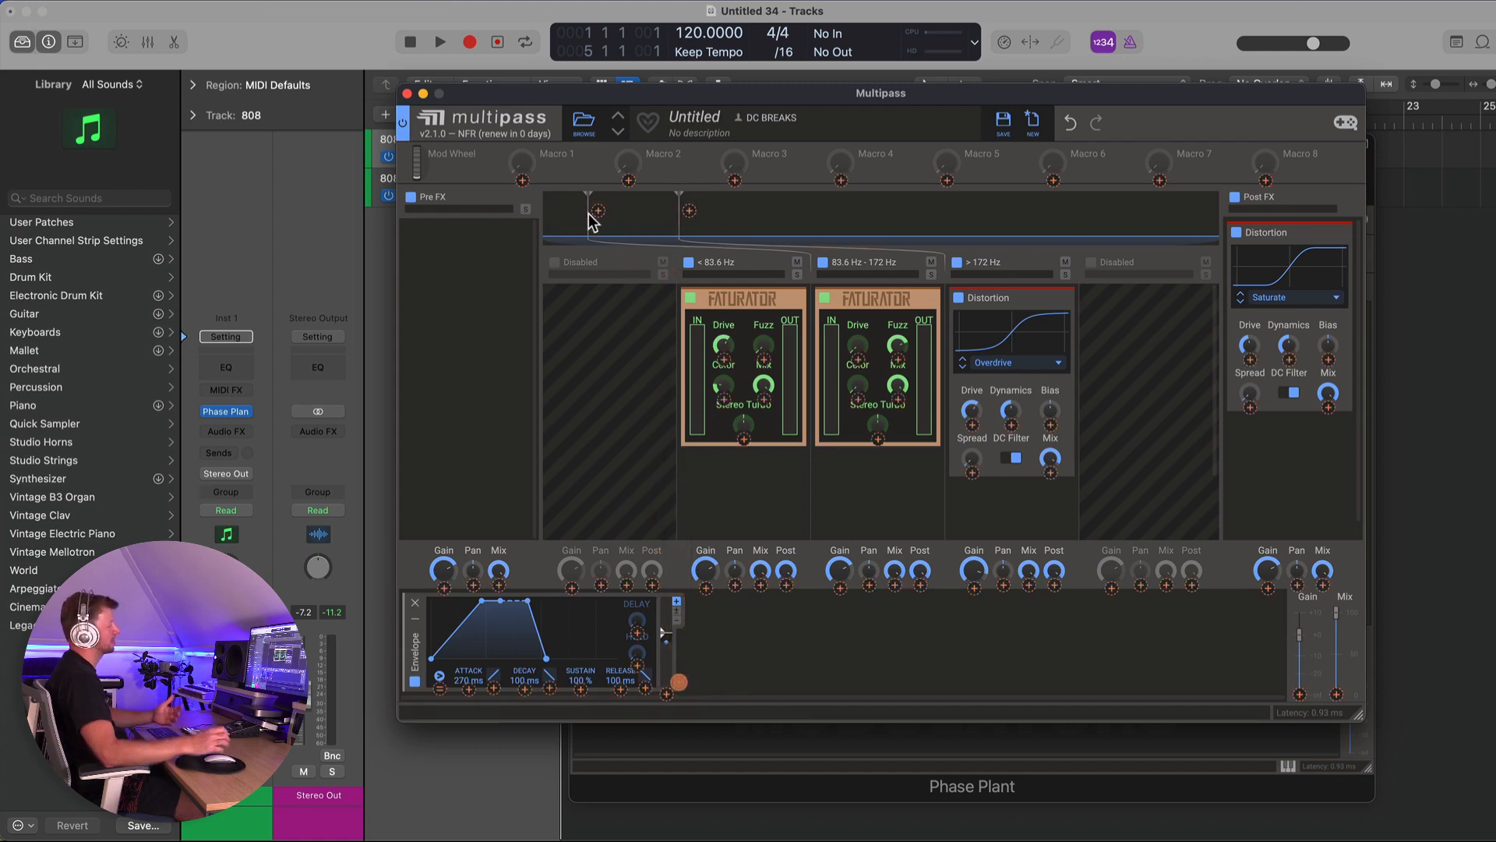
pyautogui.click(598, 212)
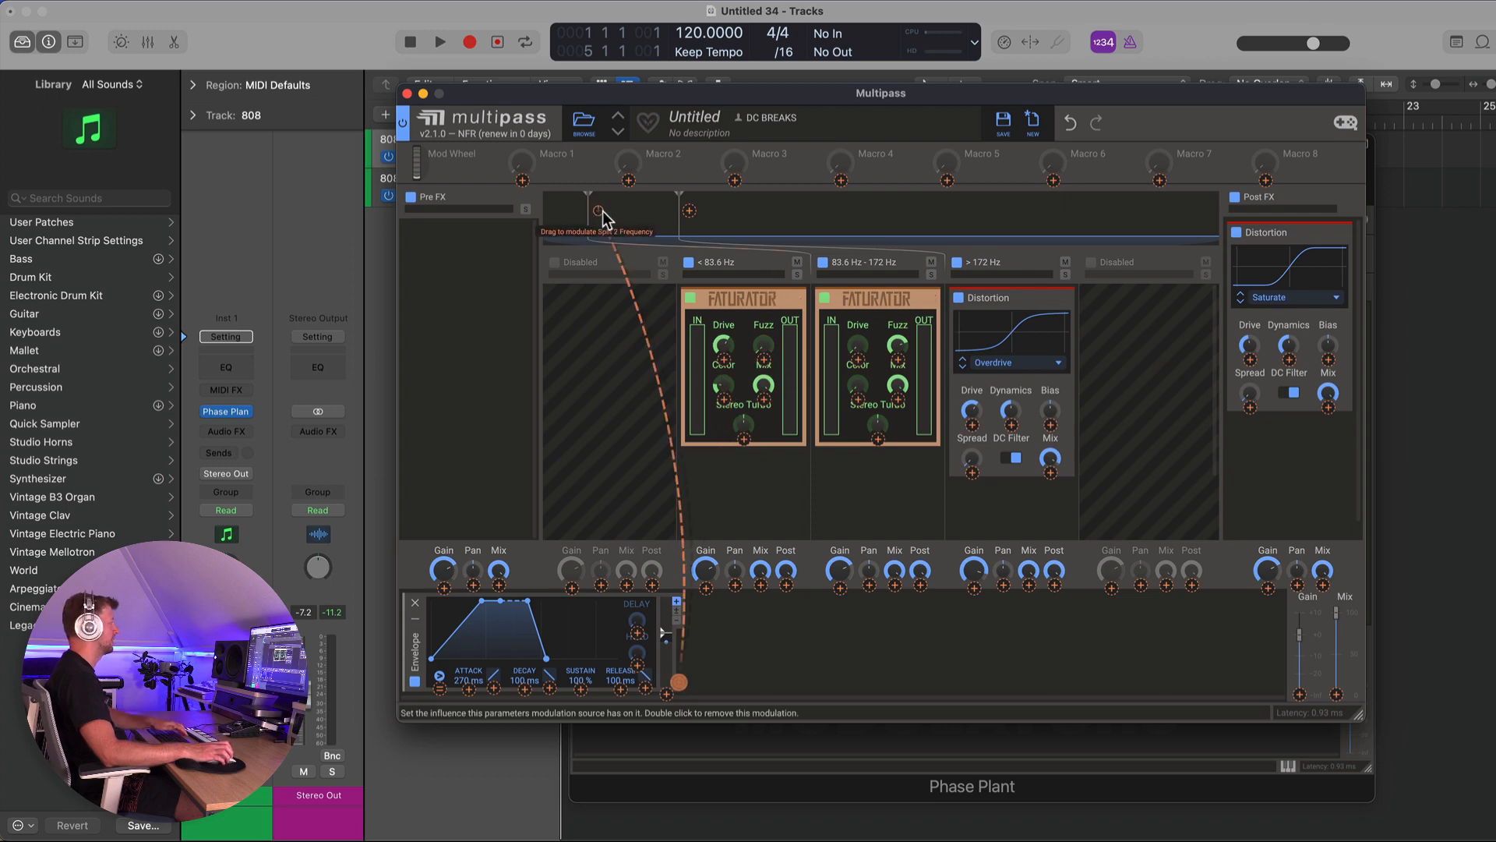
pyautogui.moveTo(598, 212); pyautogui.dragTo(598, 246)
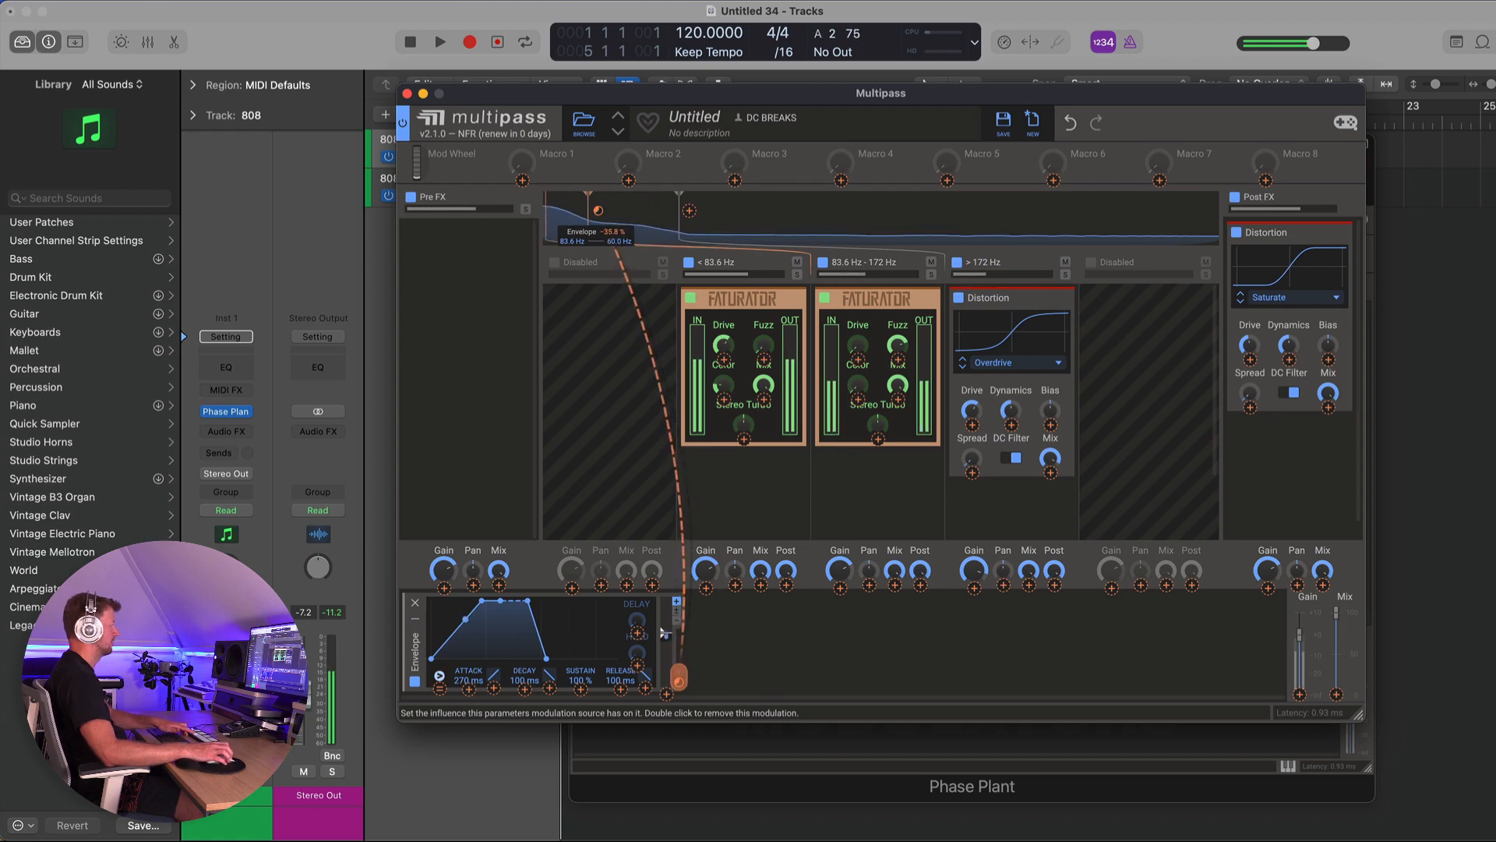
# - Disable and re-enable the Envelope modulator to compare
pyautogui.click(415, 680)
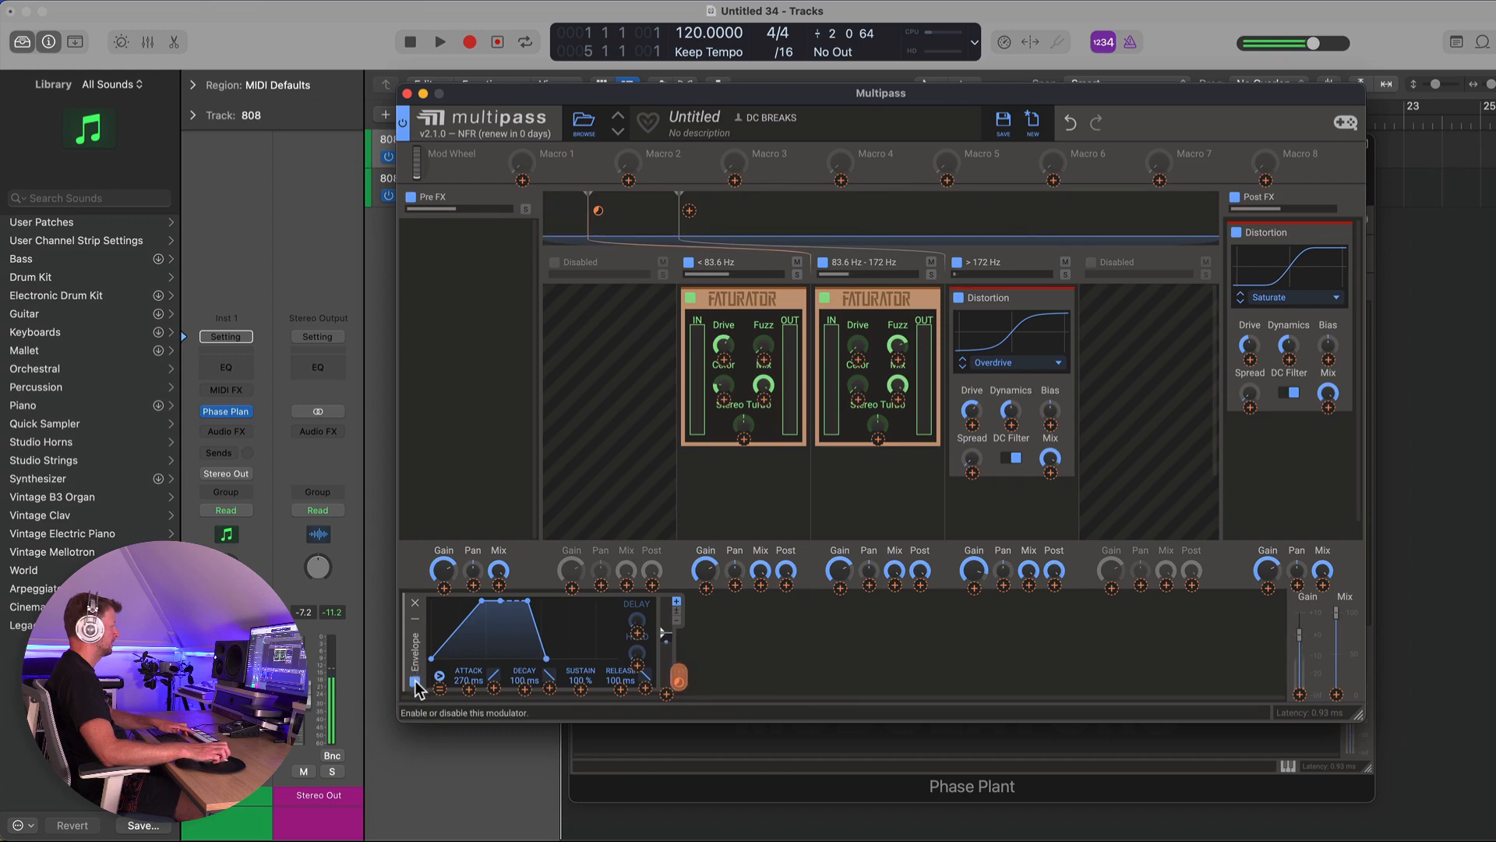
pyautogui.click(414, 680)
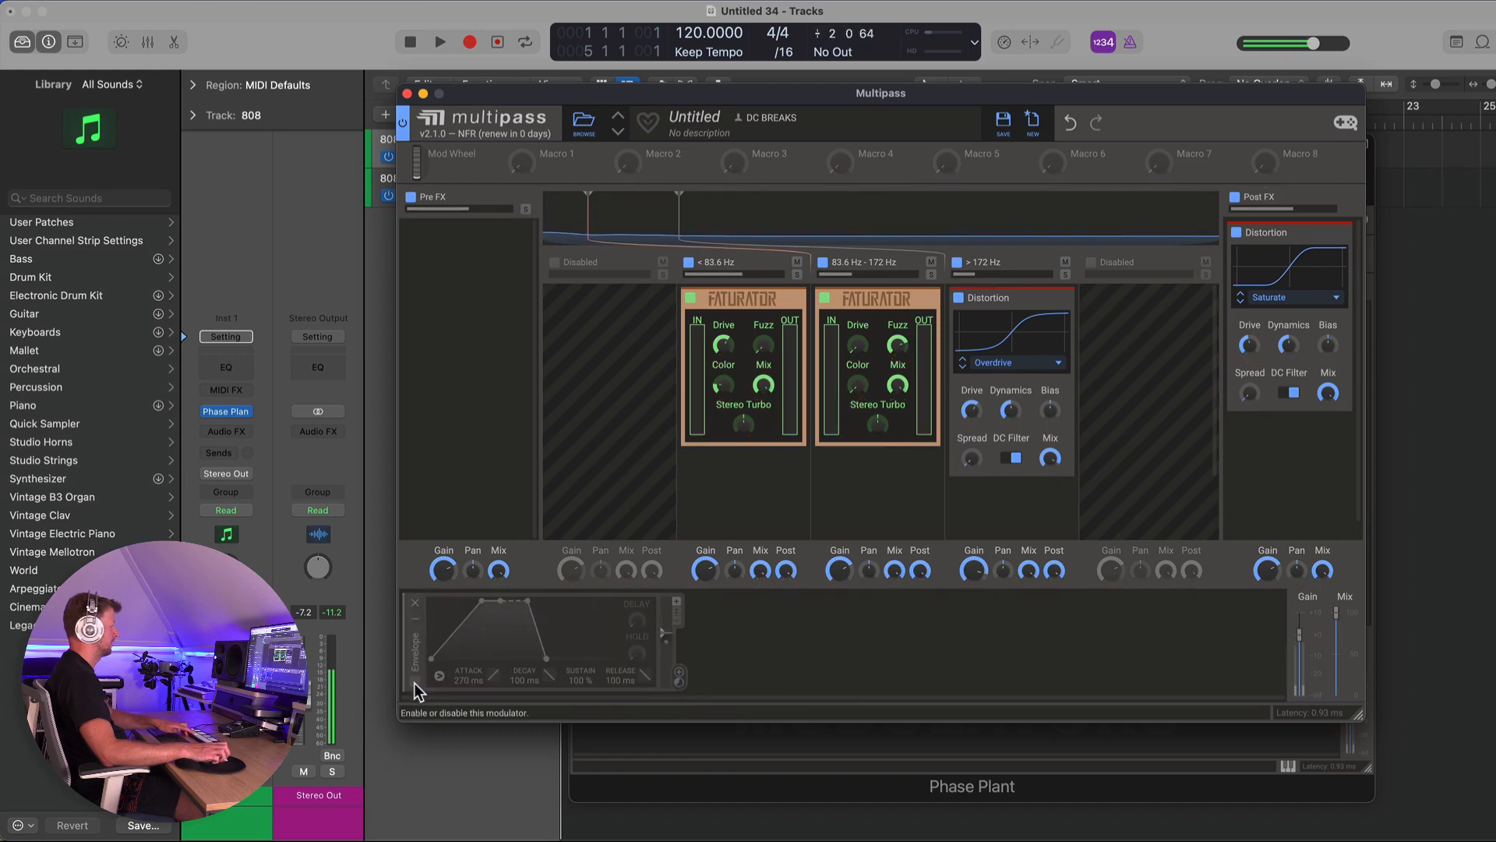
pyautogui.click(415, 680)
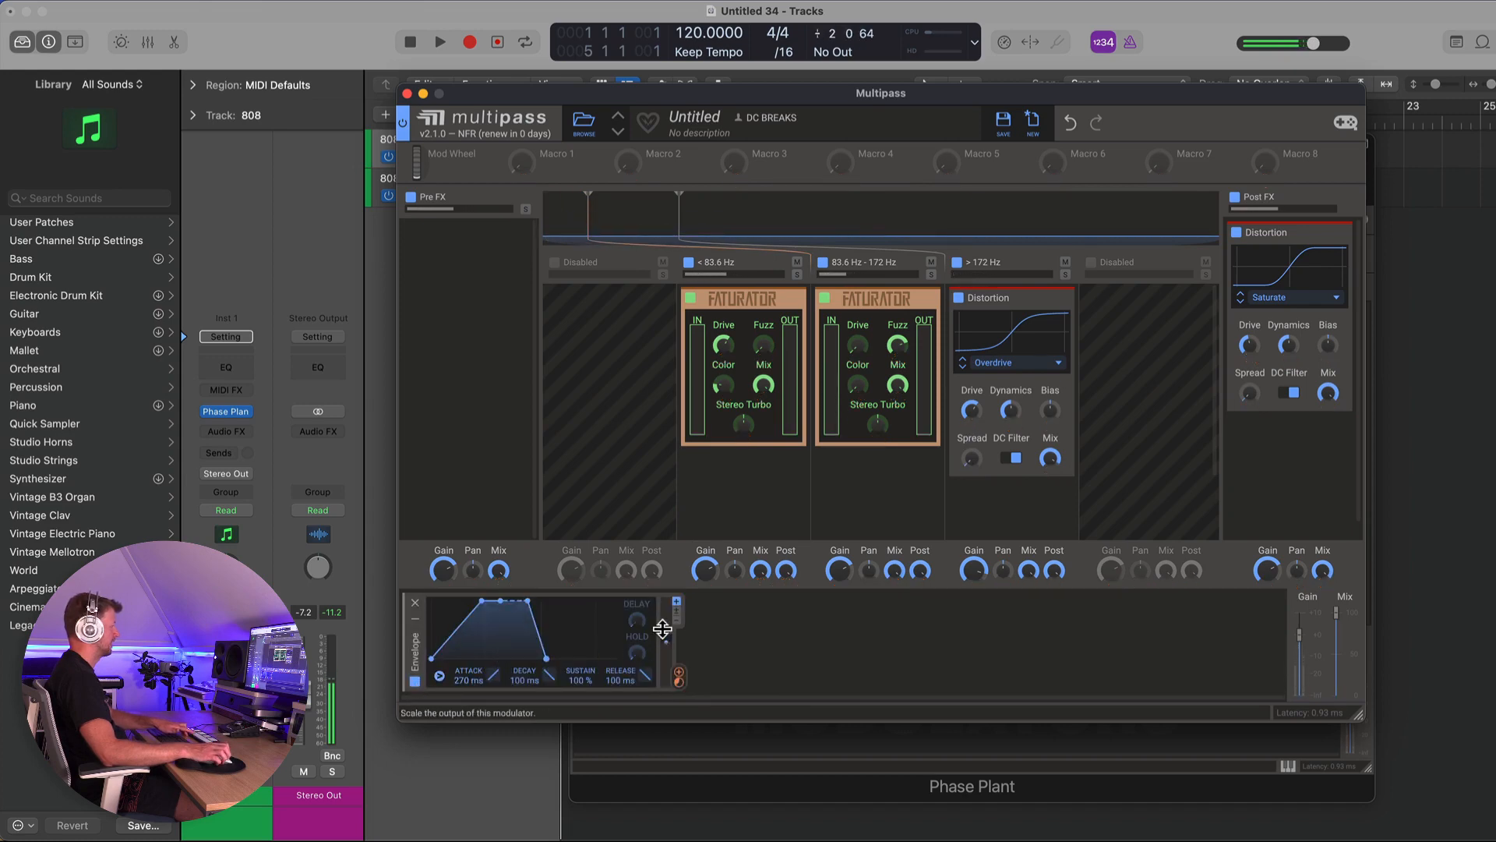
# - Set the Envelope attack to 433 ms and adjust its output scale
pyautogui.moveTo(483, 680); pyautogui.dragTo(483, 660)
pyautogui.moveTo(668, 625)
pyautogui.mouseDown()
pyautogui.moveTo(670, 606)
pyautogui.moveTo(663, 633)
pyautogui.mouseUp()
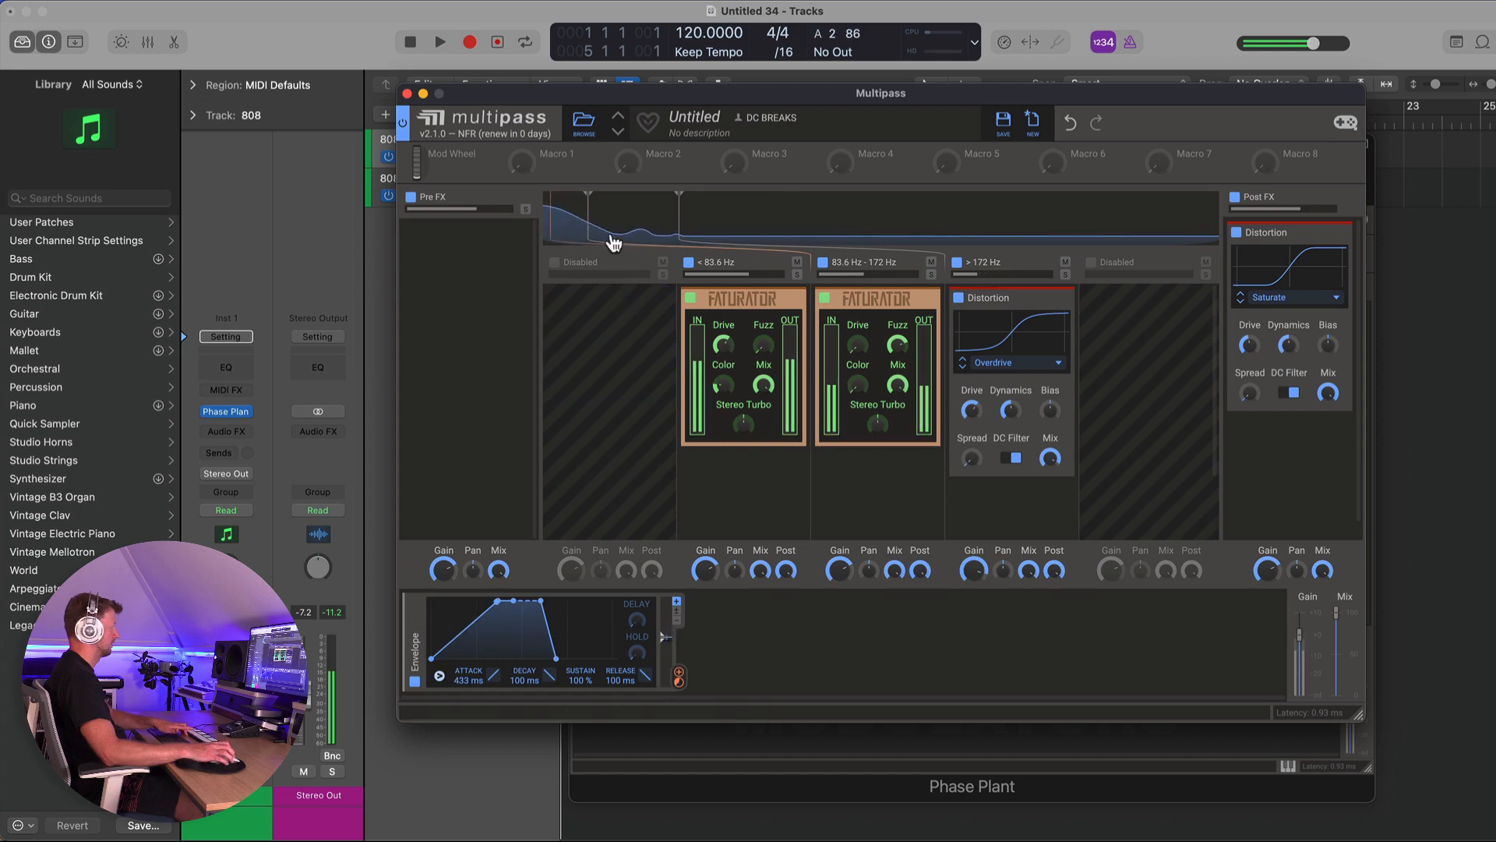
# - Move the lower crossover to about 92.3 Hz and readjust the Envelope's output scale
pyautogui.moveTo(588, 198); pyautogui.dragTo(601, 204)
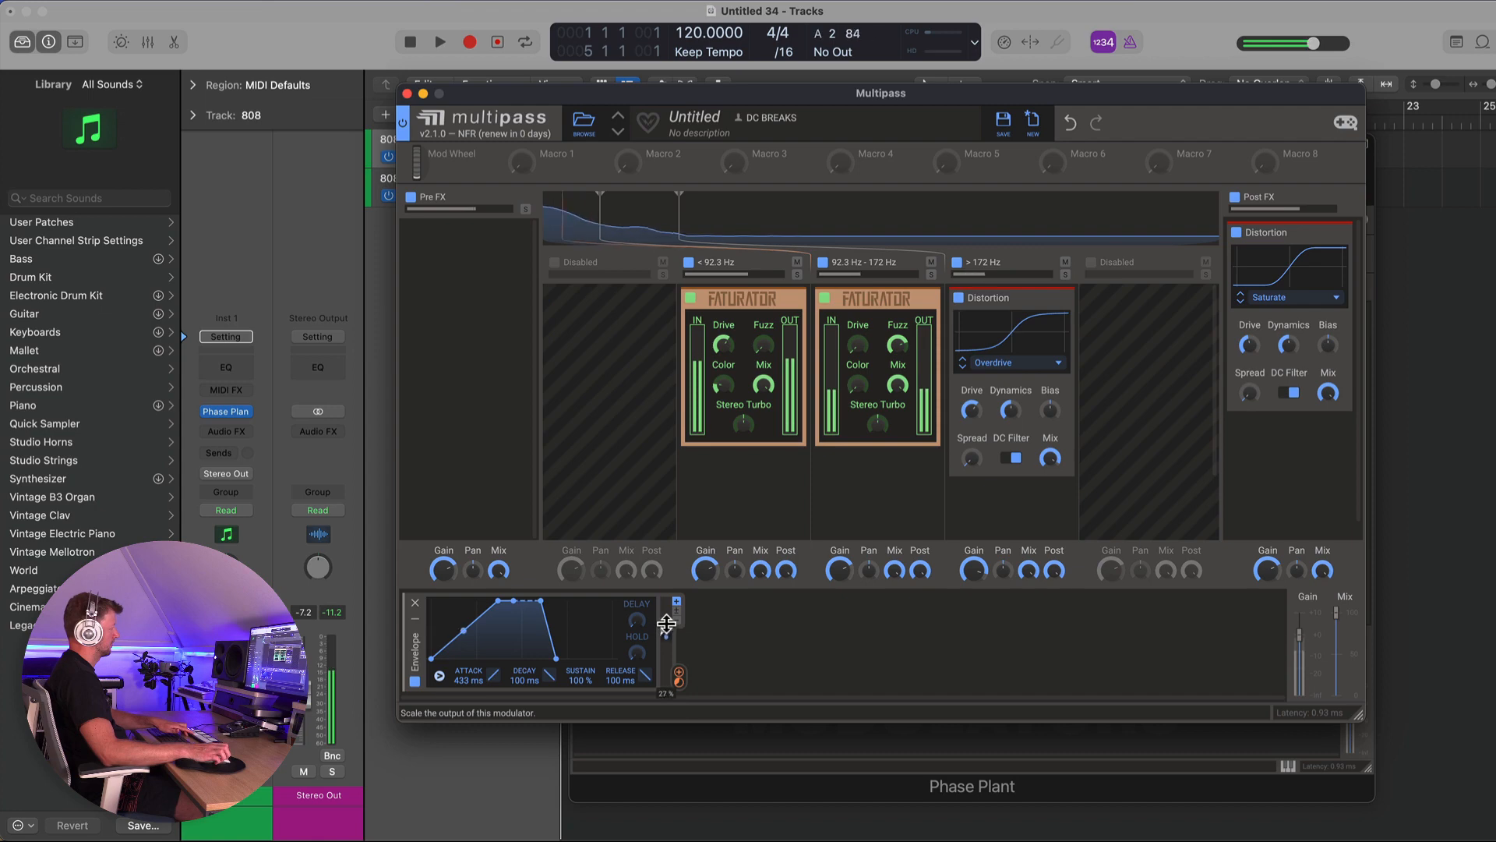
pyautogui.moveTo(665, 634); pyautogui.dragTo(667, 623)
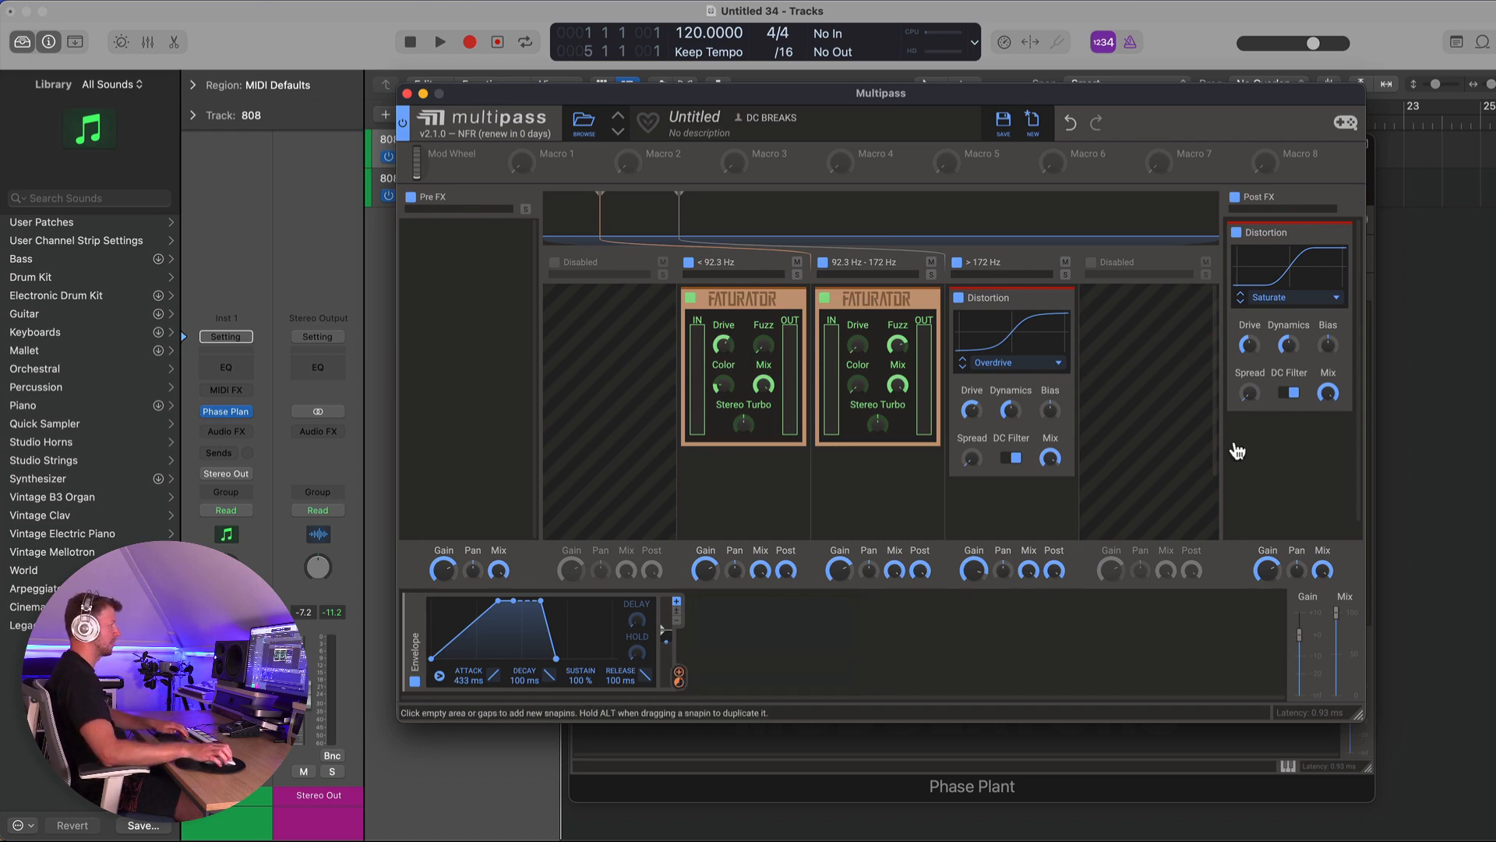
# - Add a 3-Band EQ to the Post FX chain and route the Envelope to one of its band gains
pyautogui.click(1262, 427)
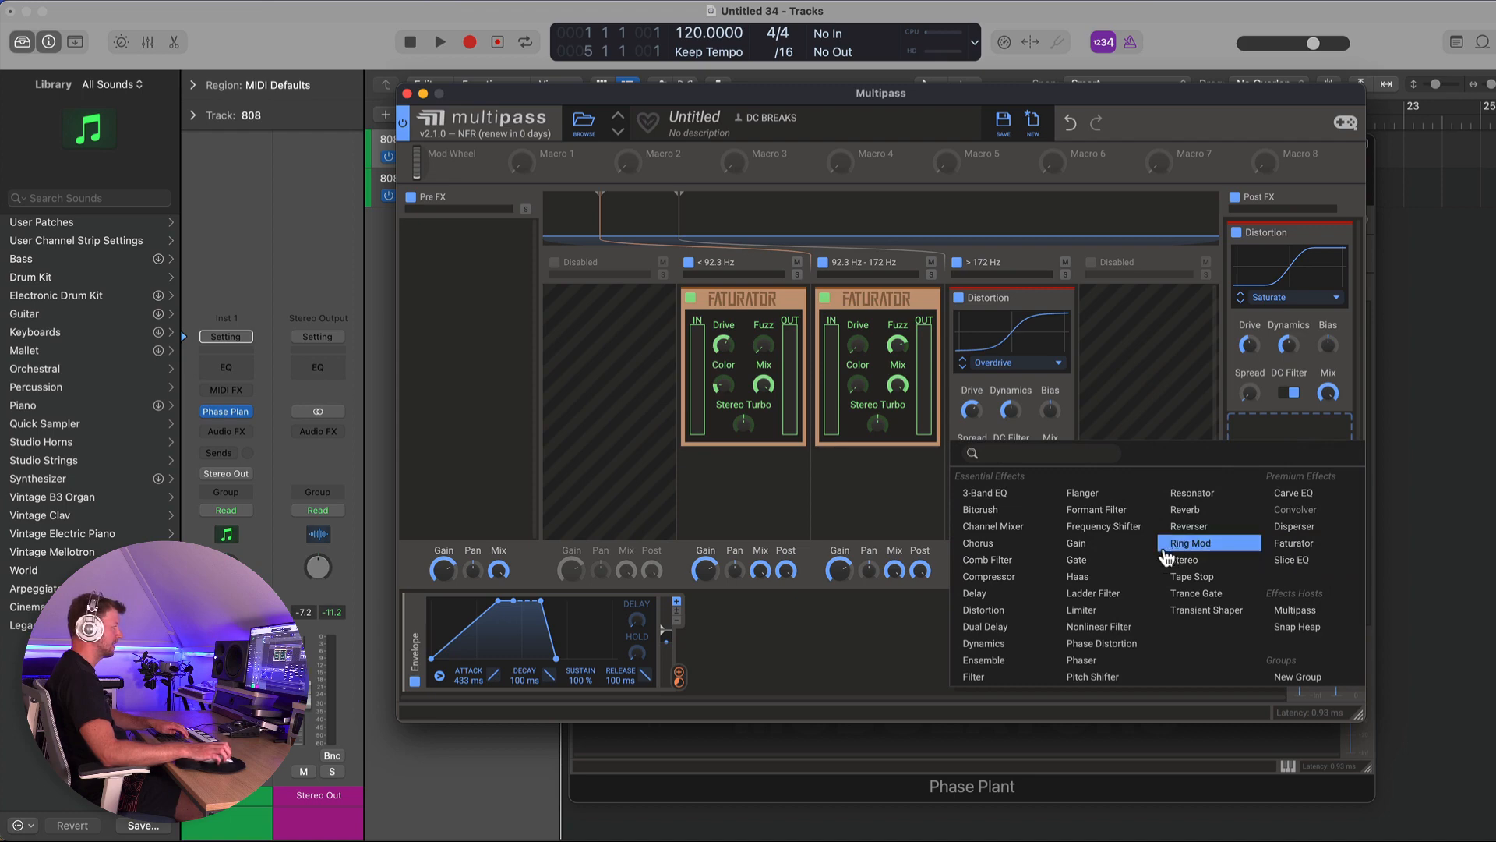
pyautogui.click(983, 494)
pyautogui.moveTo(678, 675); pyautogui.dragTo(1290, 504)
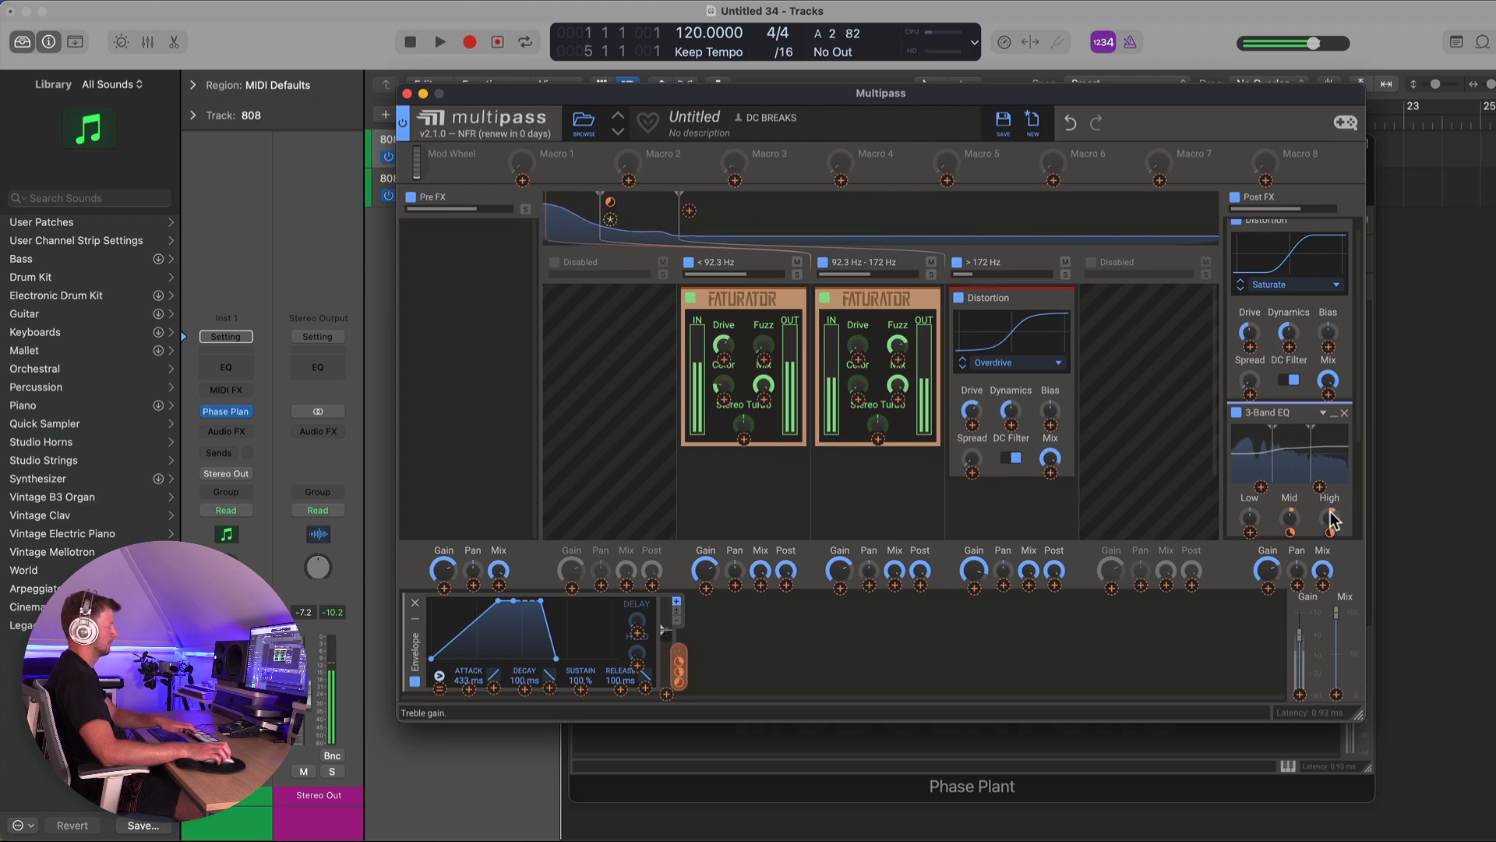
# - Toggle the Multipass off and on to compare, then close its window
pyautogui.click(403, 122)
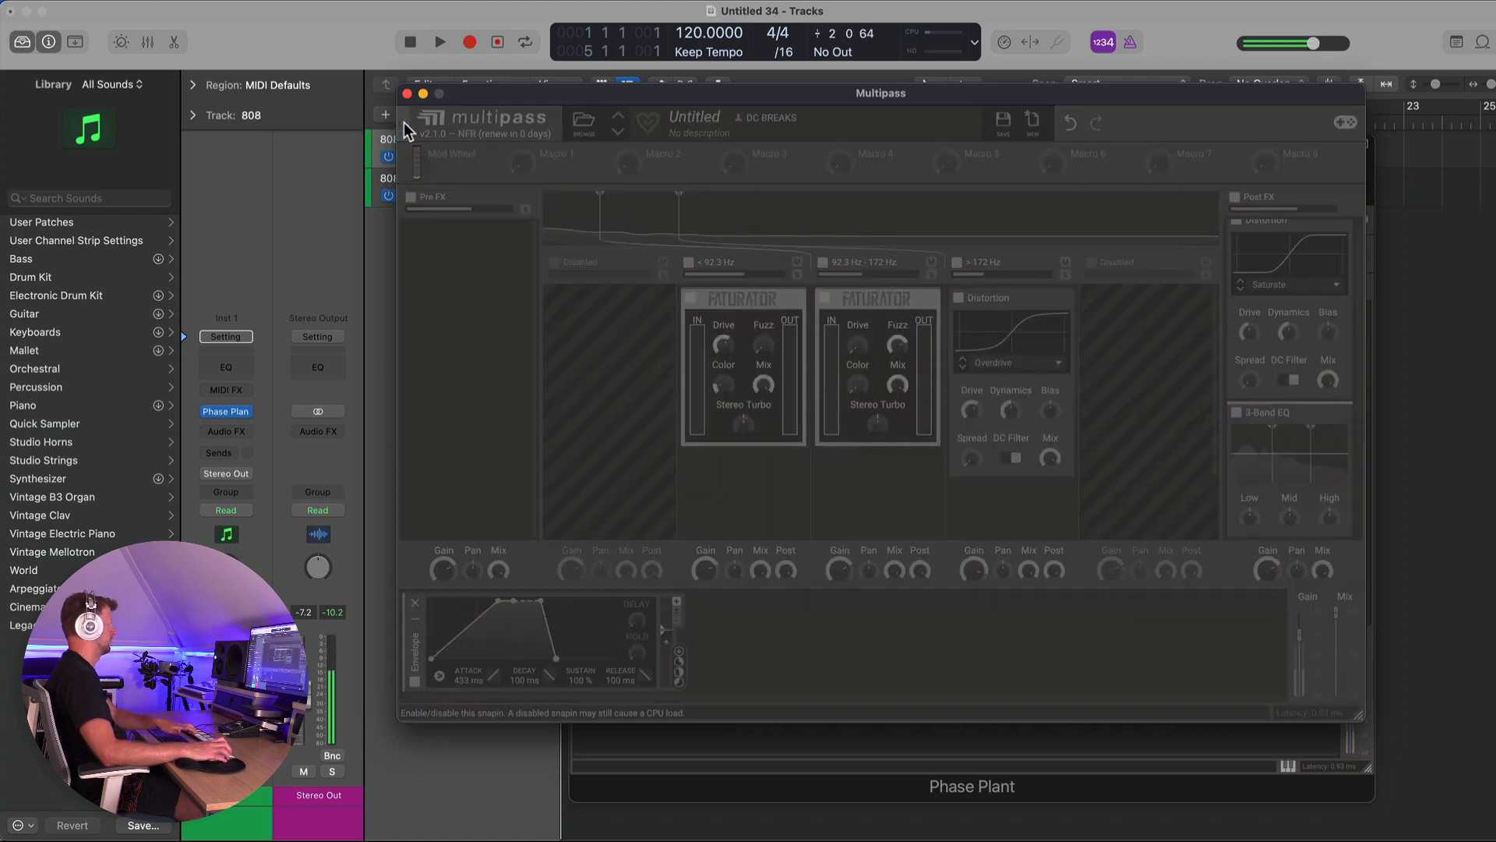
pyautogui.click(402, 122)
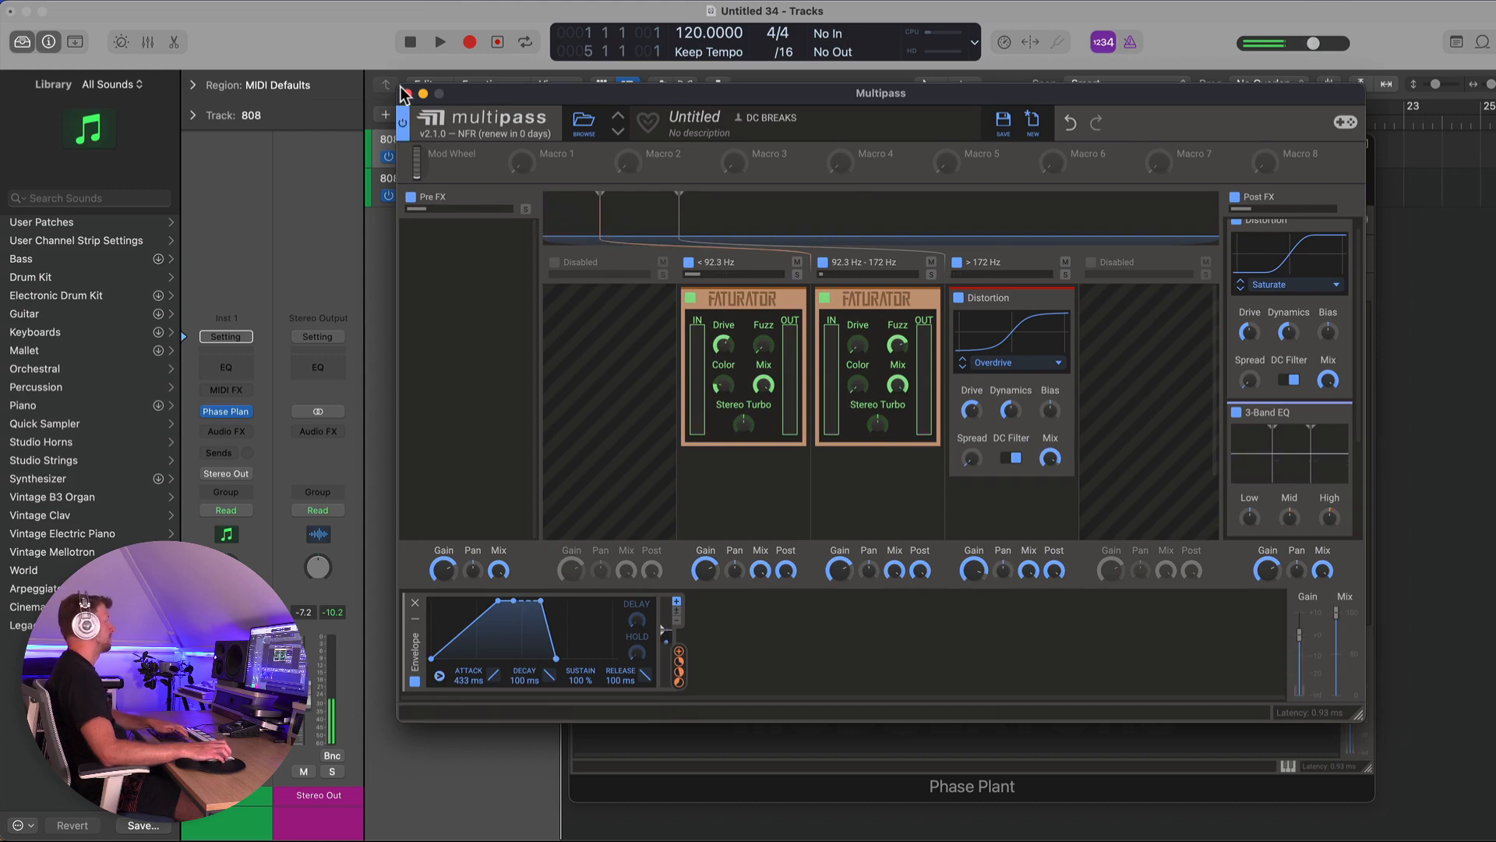
pyautogui.click(407, 93)
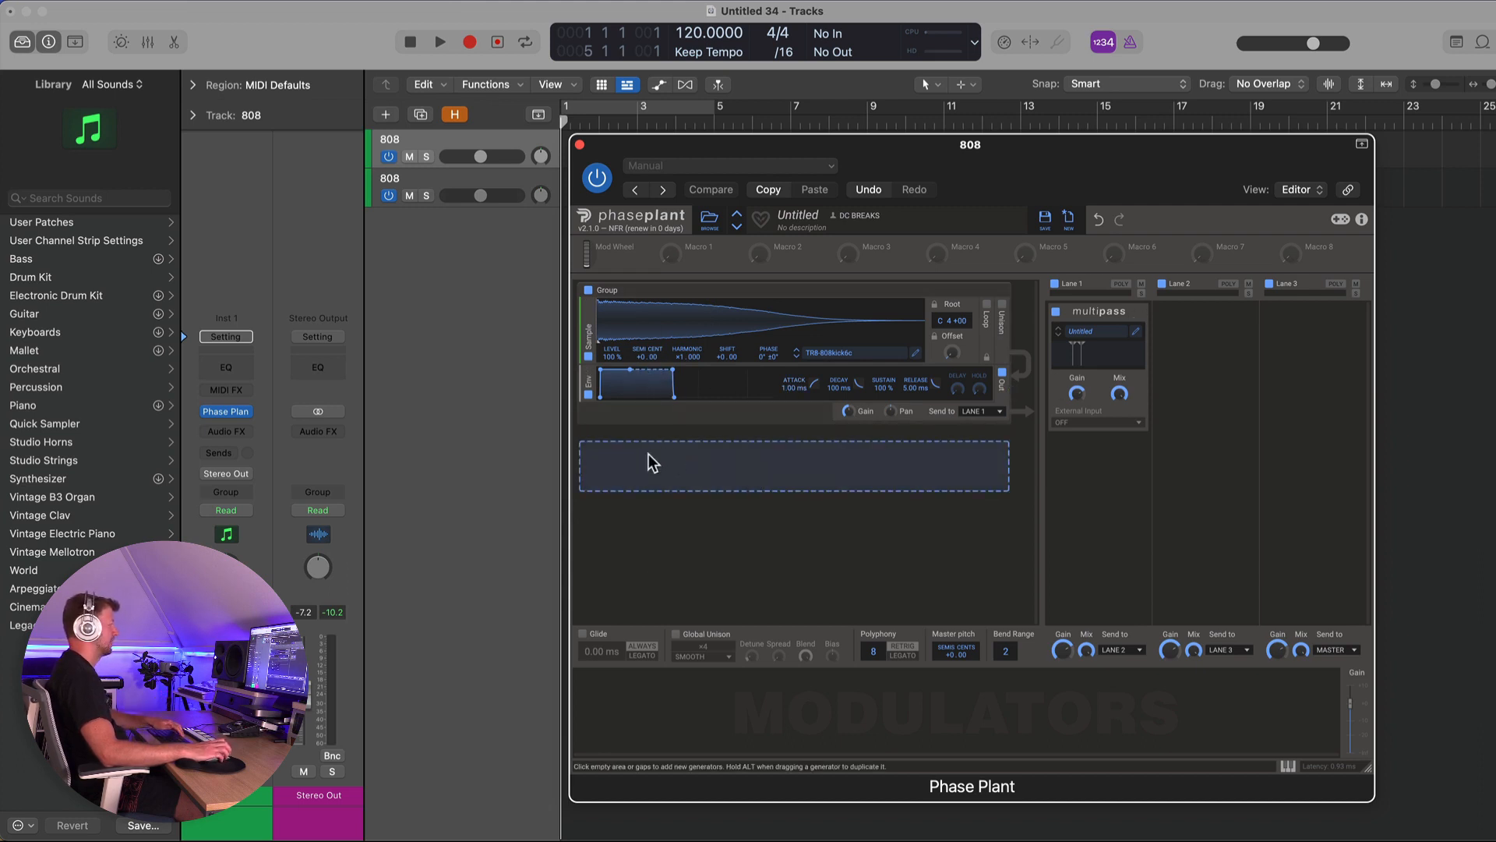
# - Add a Distortion module, remove its extra envelope, and move it into the sample group below the sampler
pyautogui.click(649, 454)
pyautogui.click(731, 498)
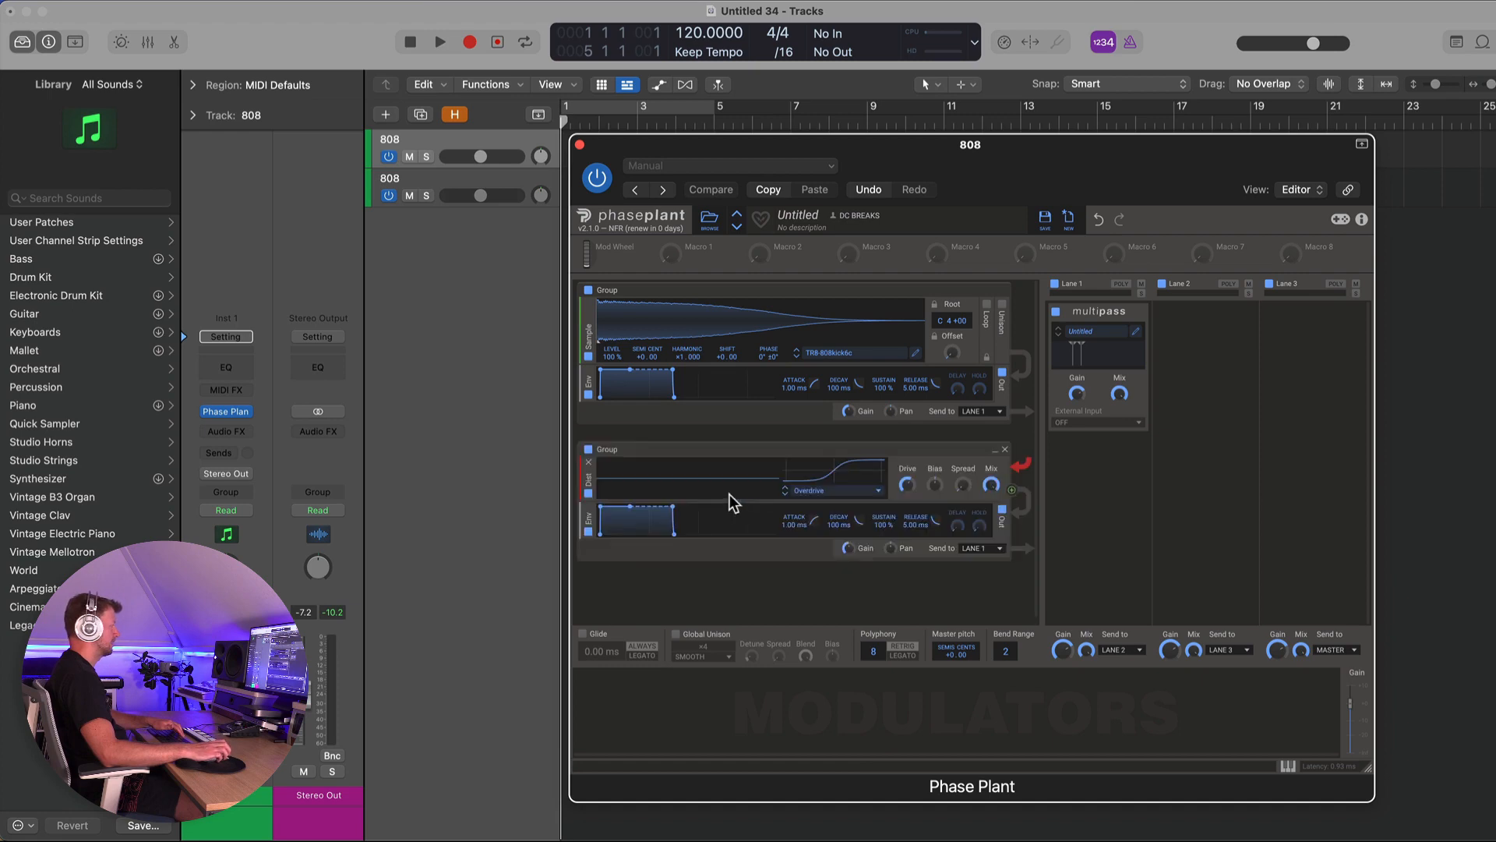
pyautogui.click(590, 514)
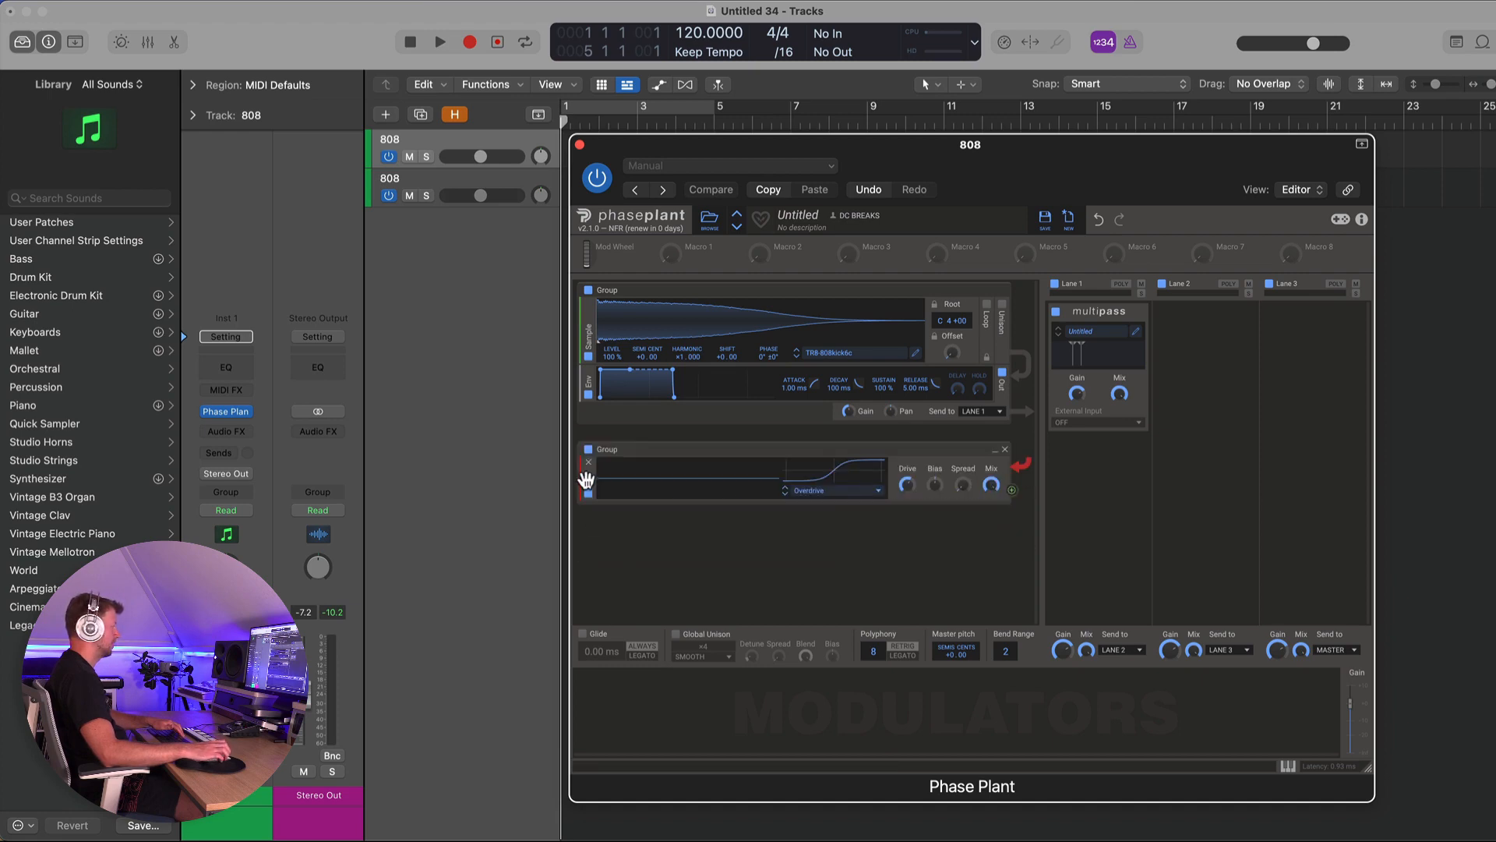
pyautogui.moveTo(589, 477); pyautogui.dragTo(591, 376)
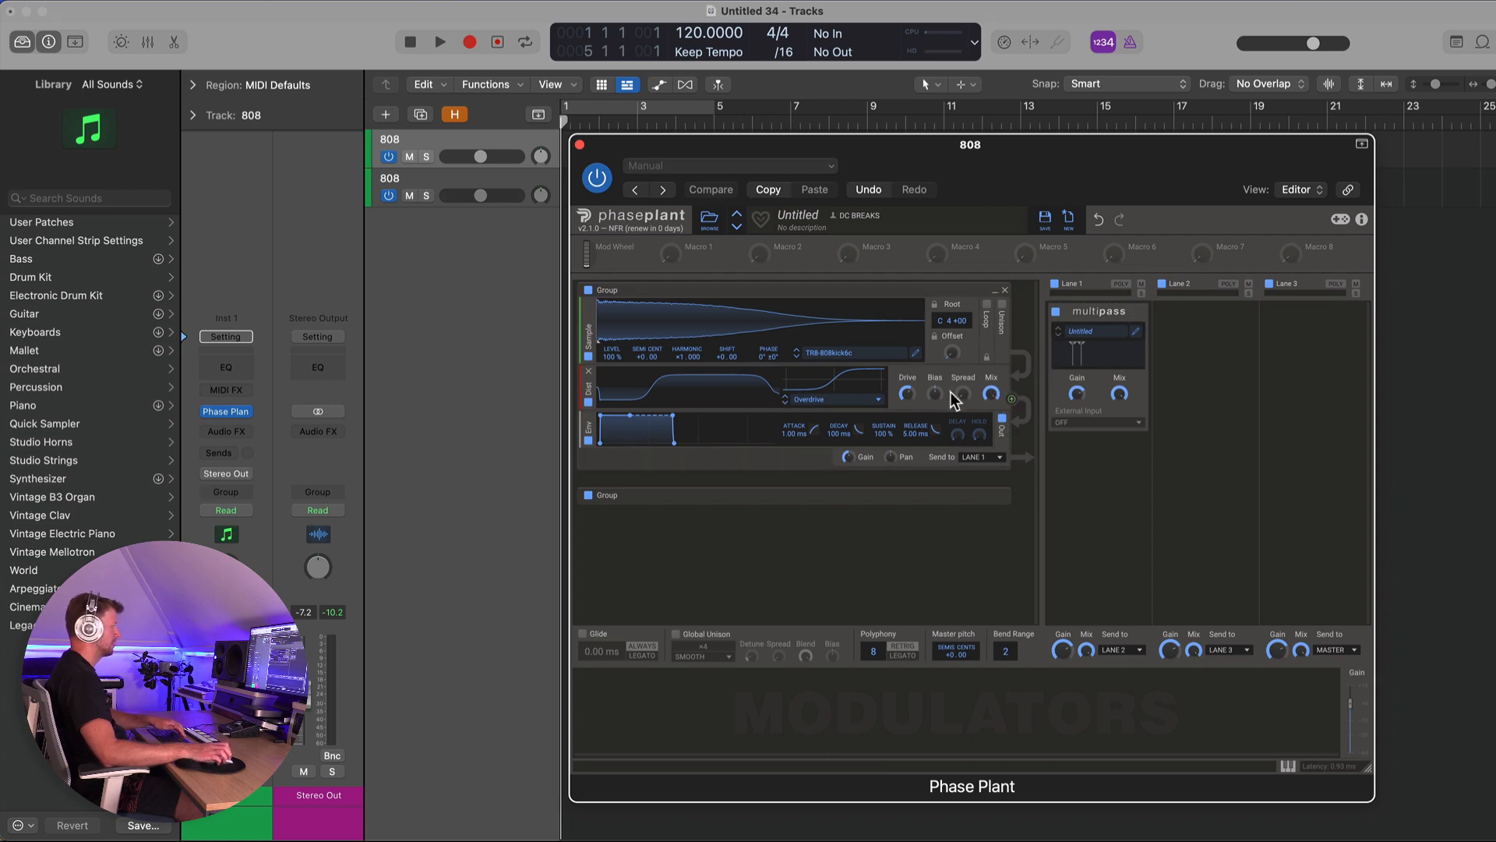
# - Switch the Distortion to Sine mode, adjust its mix, and lower the Multipass mix in Lane 1
pyautogui.moveTo(991, 394); pyautogui.dragTo(990, 452)
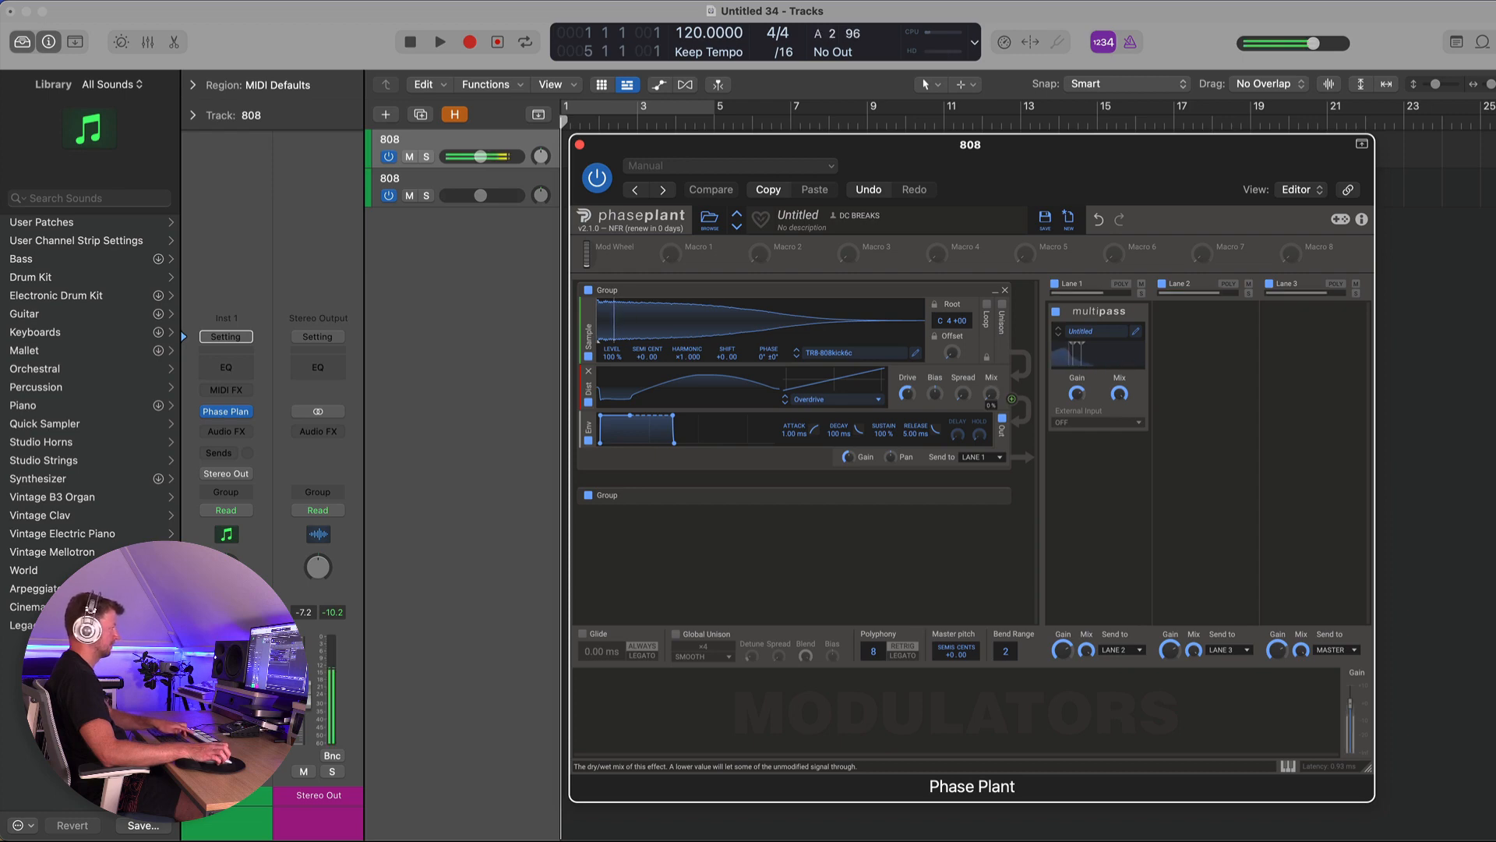
pyautogui.moveTo(990, 393)
pyautogui.mouseDown()
pyautogui.moveTo(991, 361)
pyautogui.moveTo(990, 413)
pyautogui.mouseUp()
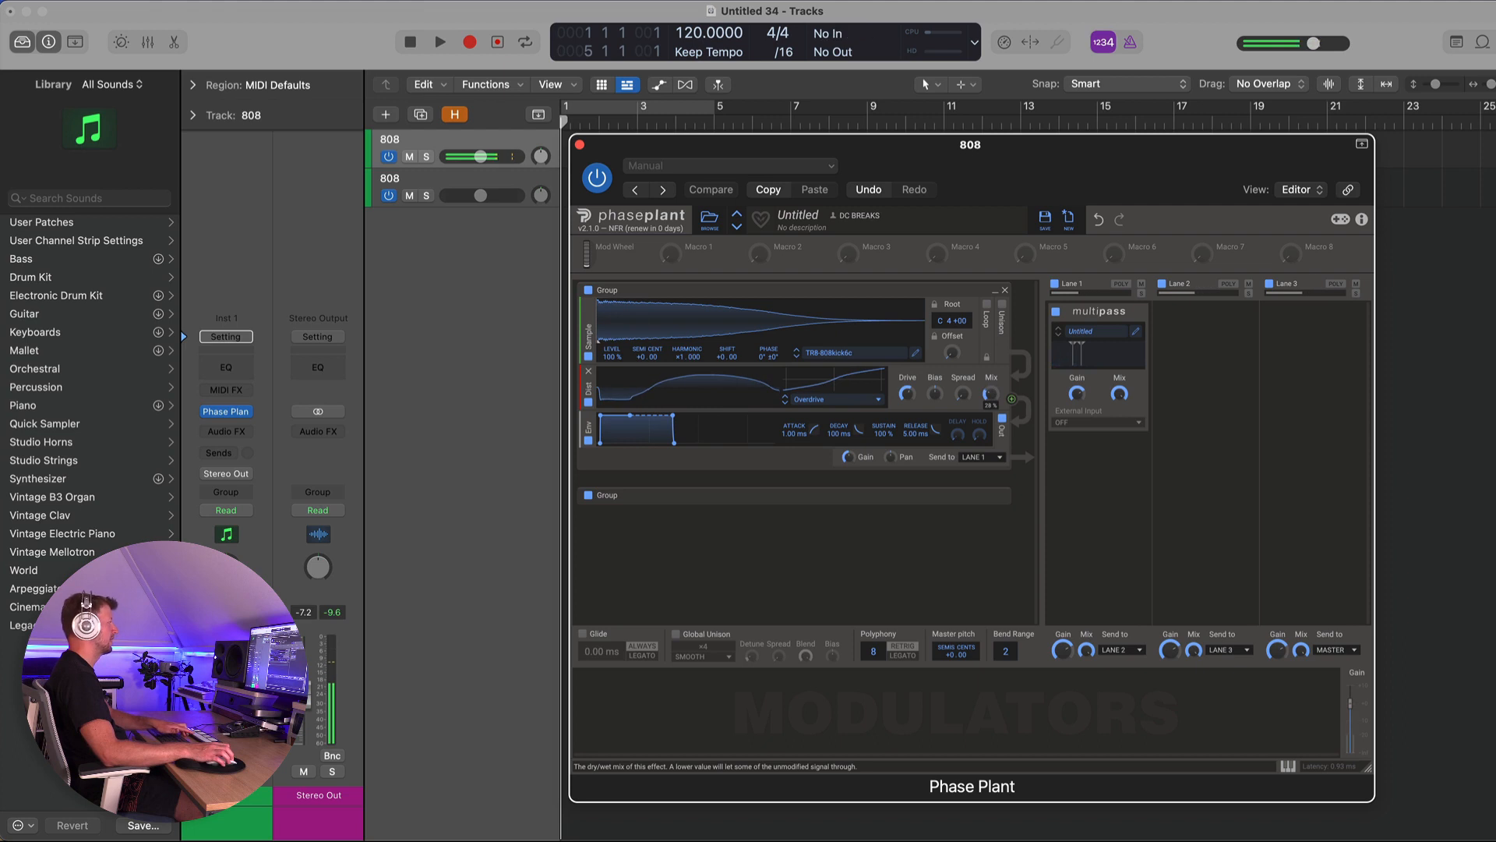
pyautogui.click(784, 405)
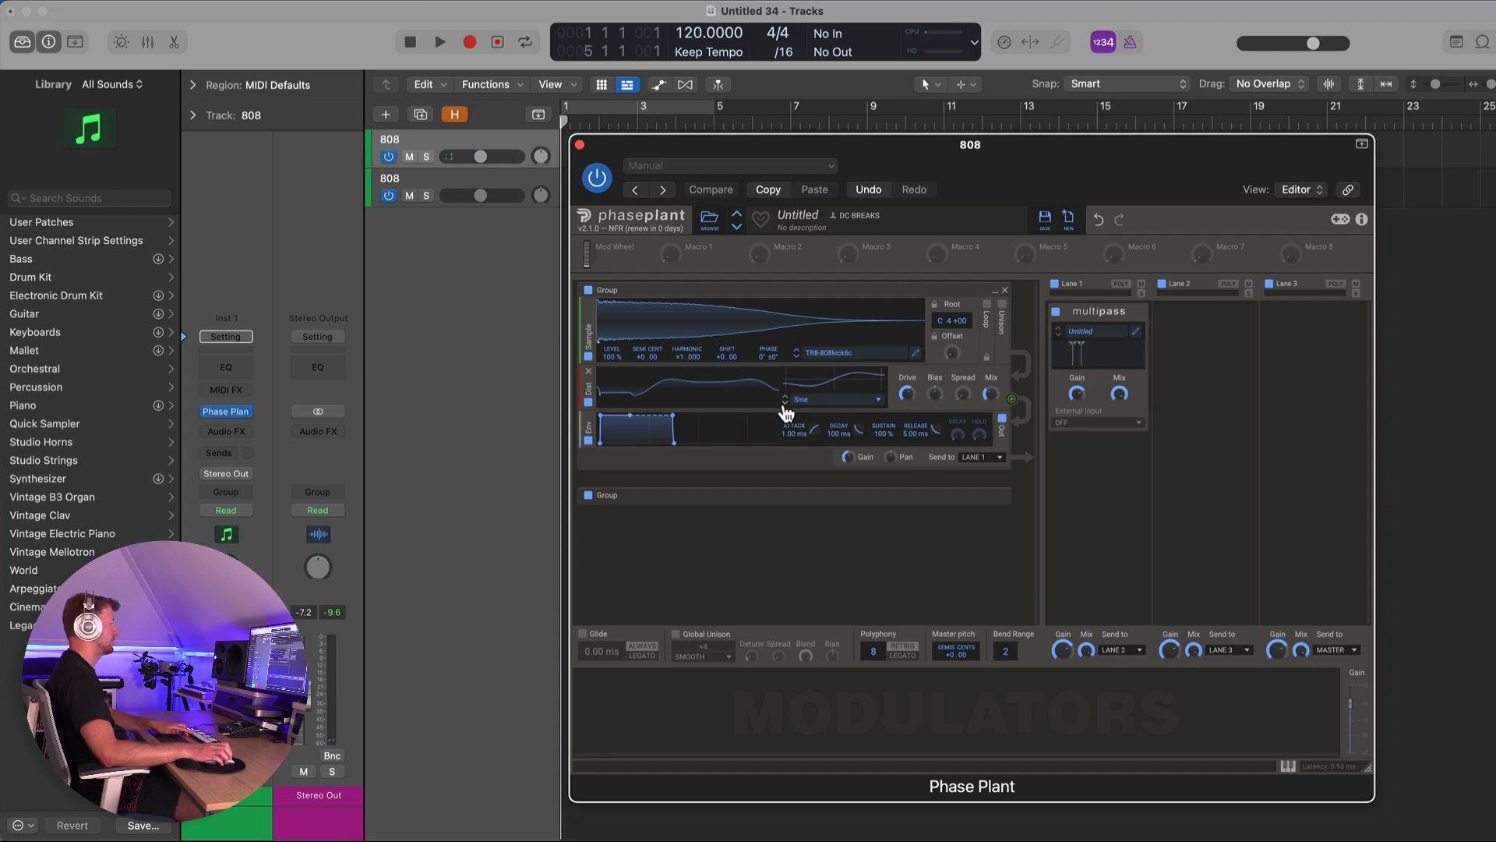
pyautogui.moveTo(991, 394); pyautogui.dragTo(991, 368)
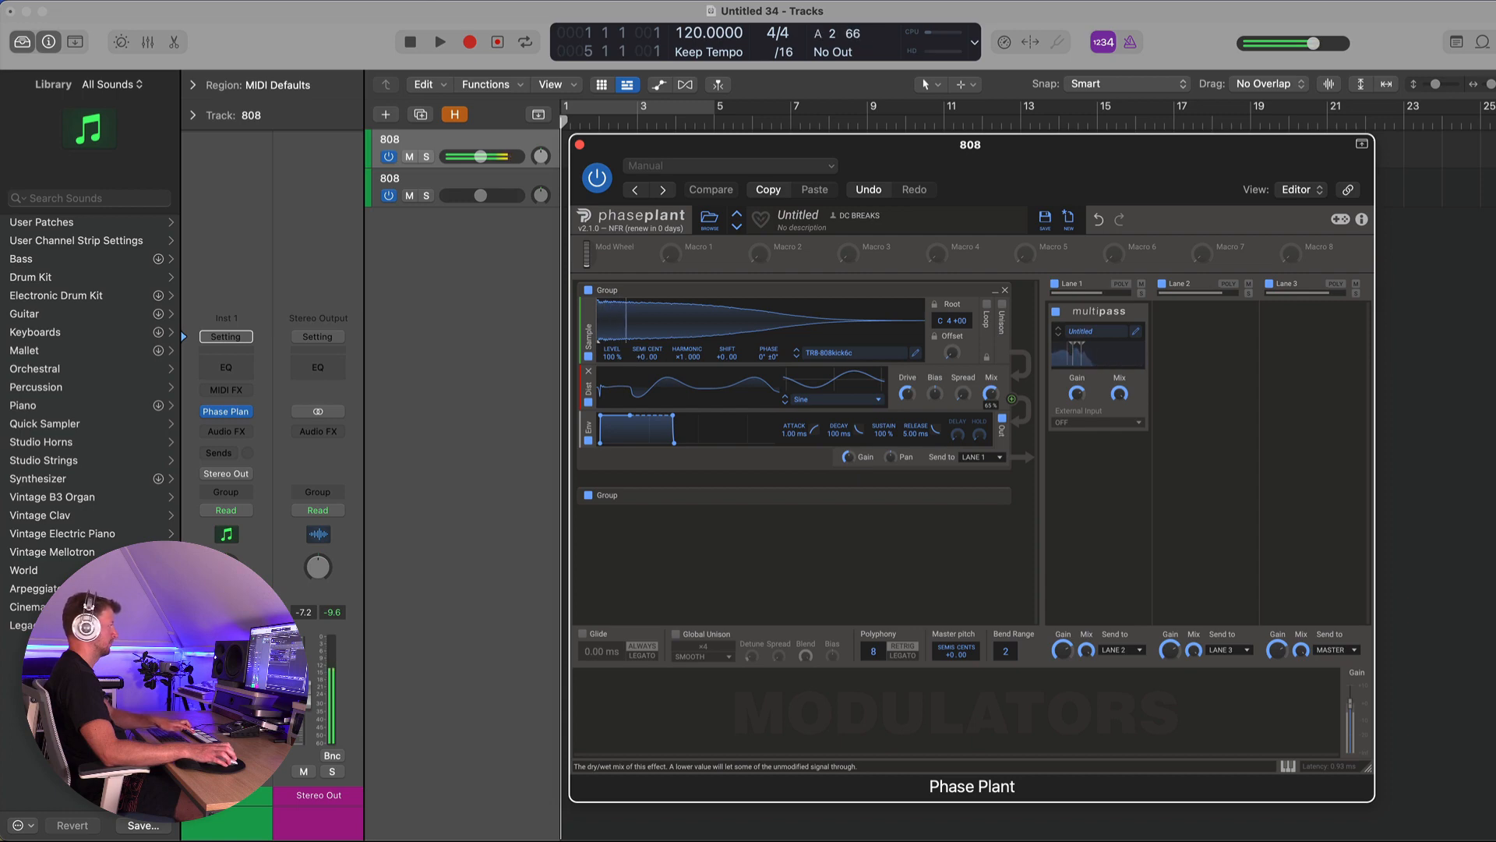
pyautogui.moveTo(989, 392); pyautogui.dragTo(990, 419)
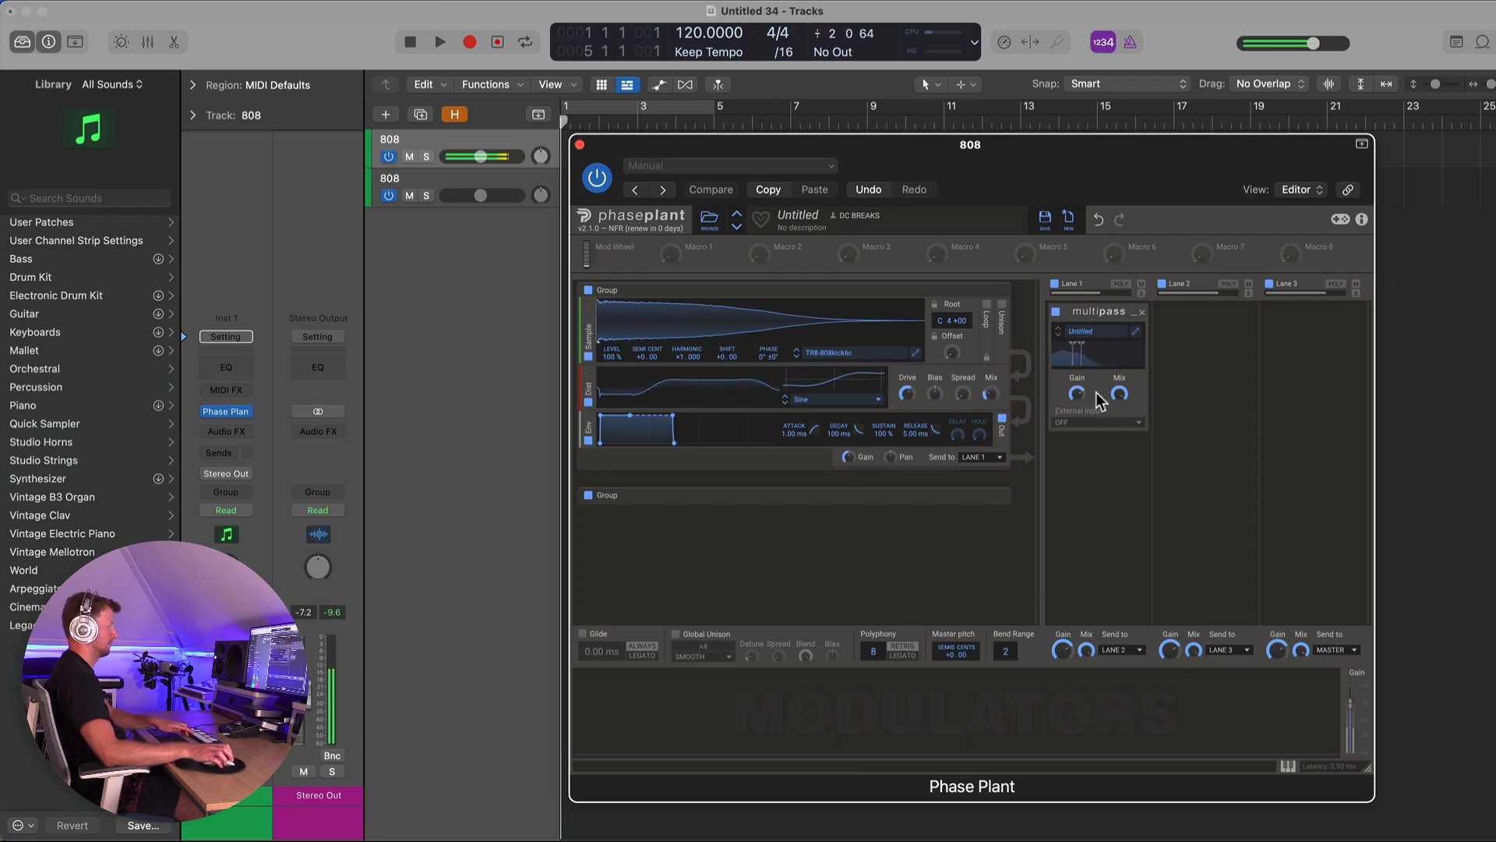
pyautogui.moveTo(1119, 394); pyautogui.dragTo(1119, 417)
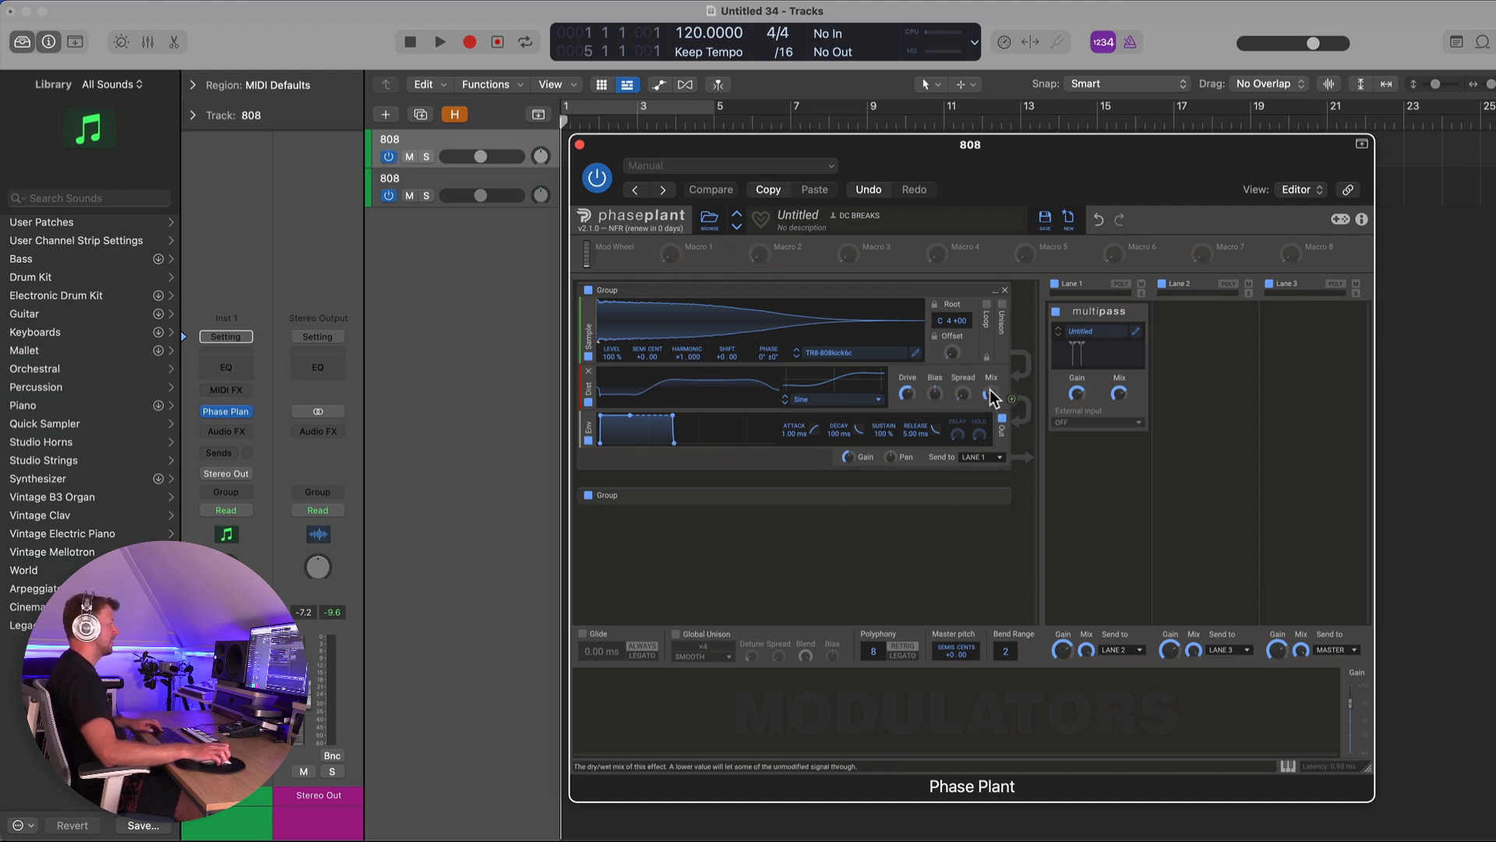
# - Map Macro 1 to the Distortion mix and Macro 2 to the Multipass mix, then set both macros
pyautogui.moveTo(691, 256); pyautogui.dragTo(991, 395)
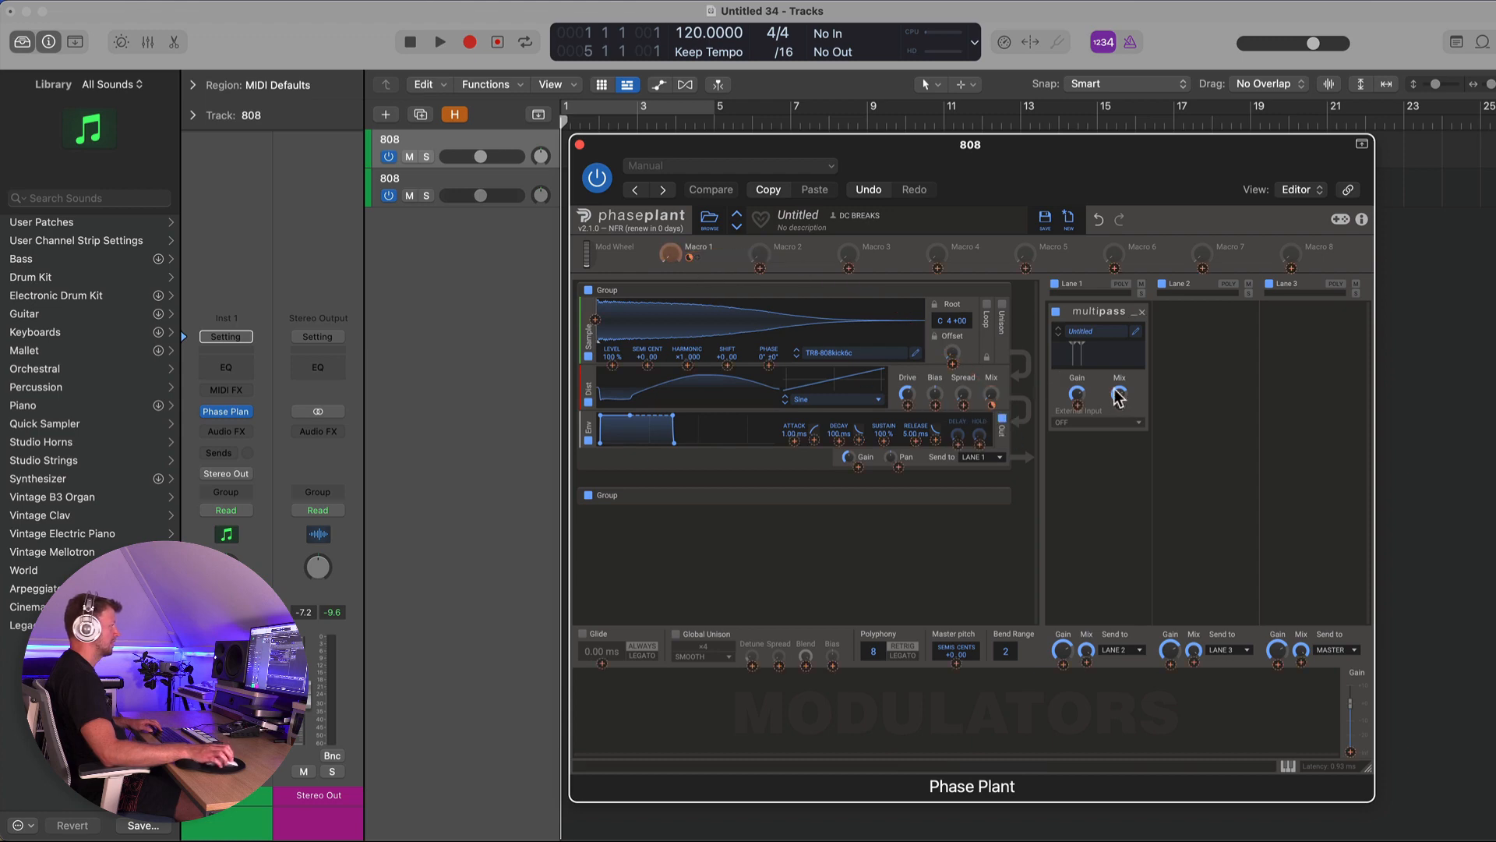
pyautogui.moveTo(771, 257); pyautogui.dragTo(1119, 394)
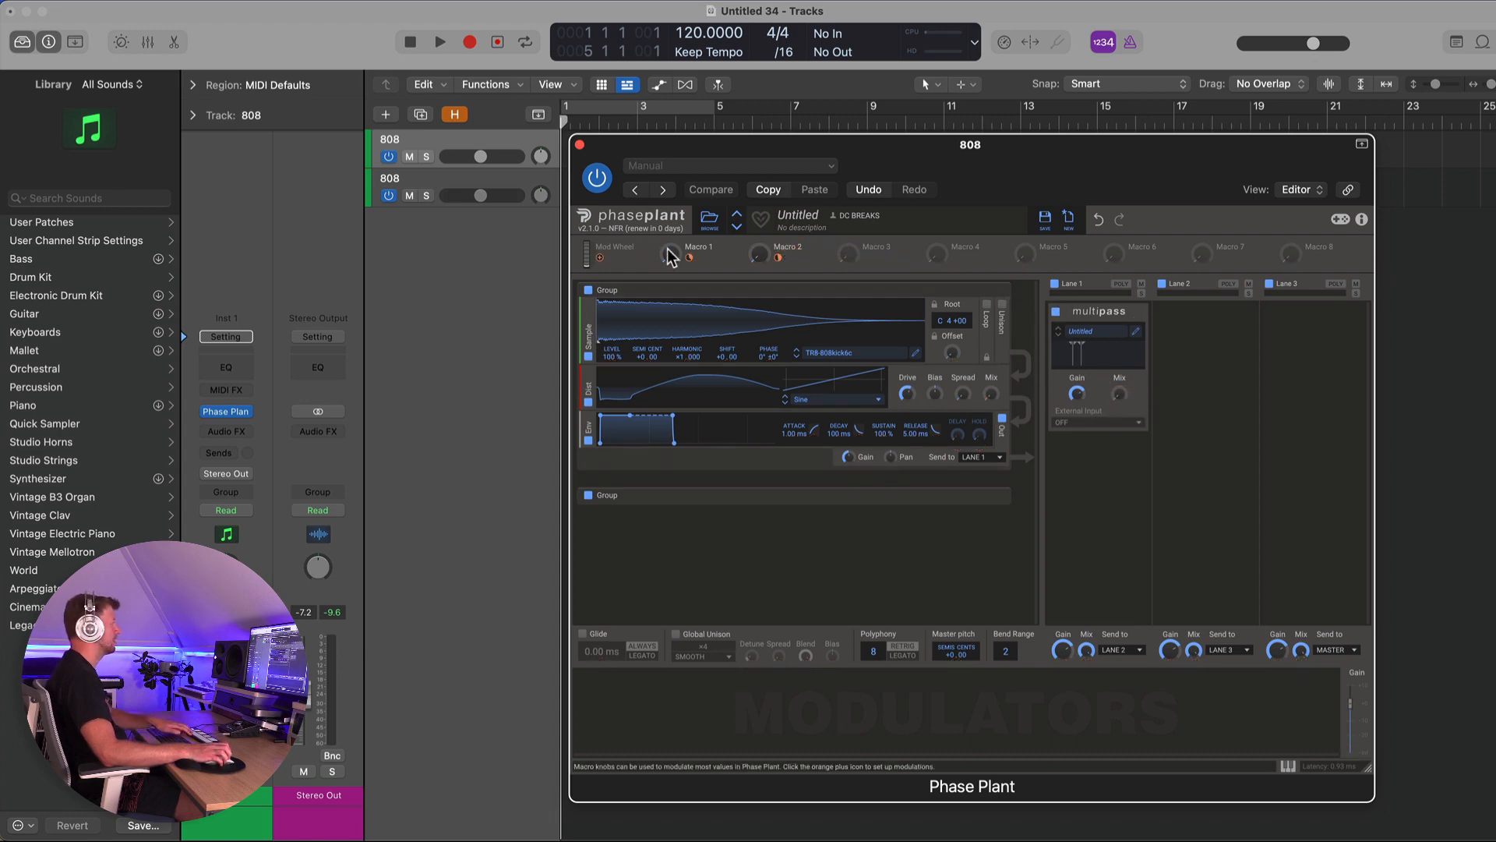
pyautogui.moveTo(668, 257); pyautogui.dragTo(668, 230)
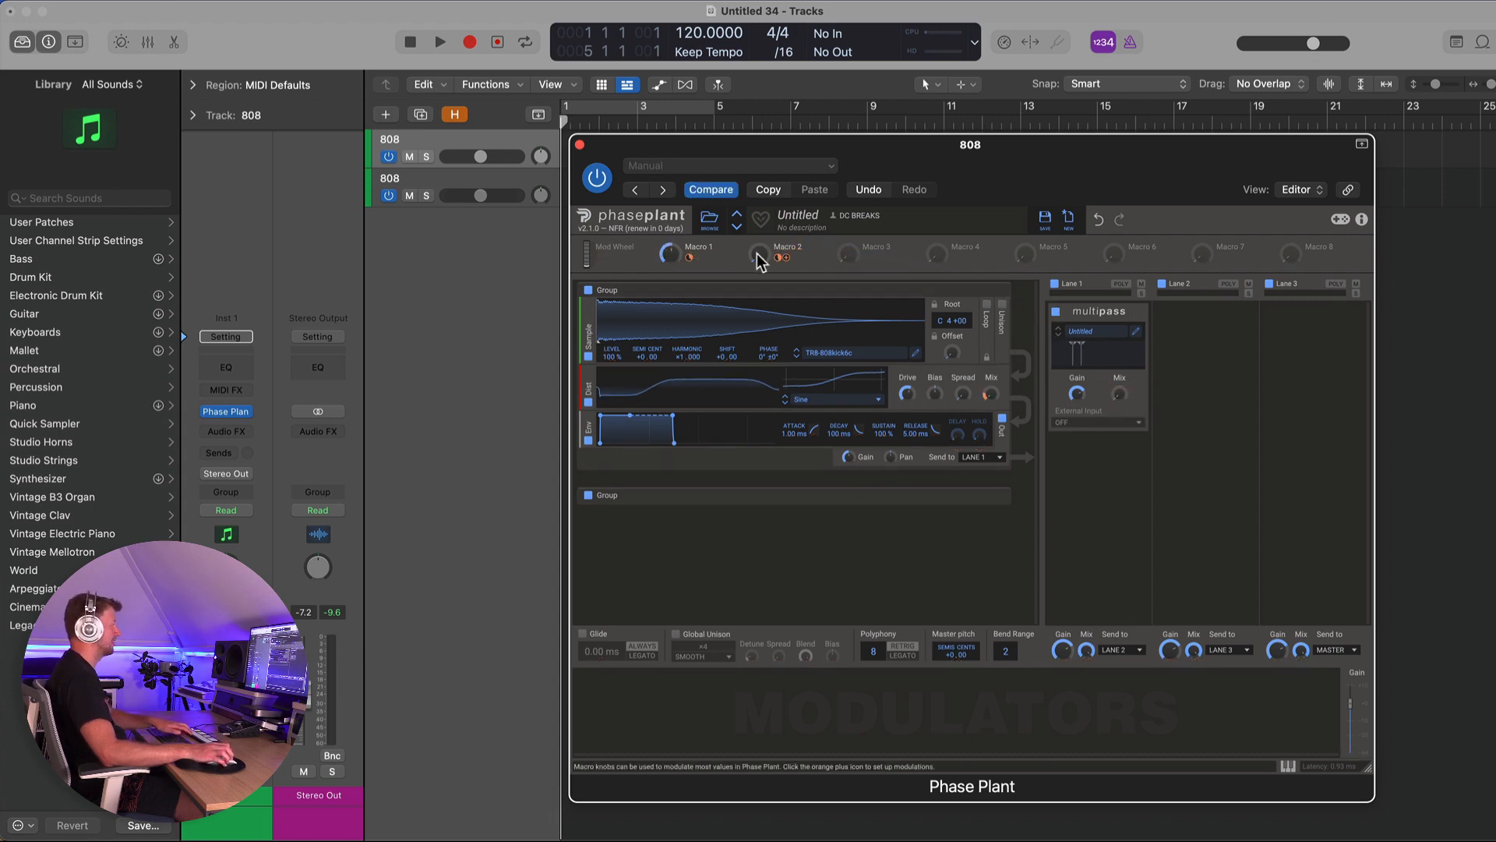
pyautogui.moveTo(759, 254)
pyautogui.mouseDown()
pyautogui.moveTo(759, 234)
pyautogui.moveTo(758, 280)
pyautogui.mouseUp()
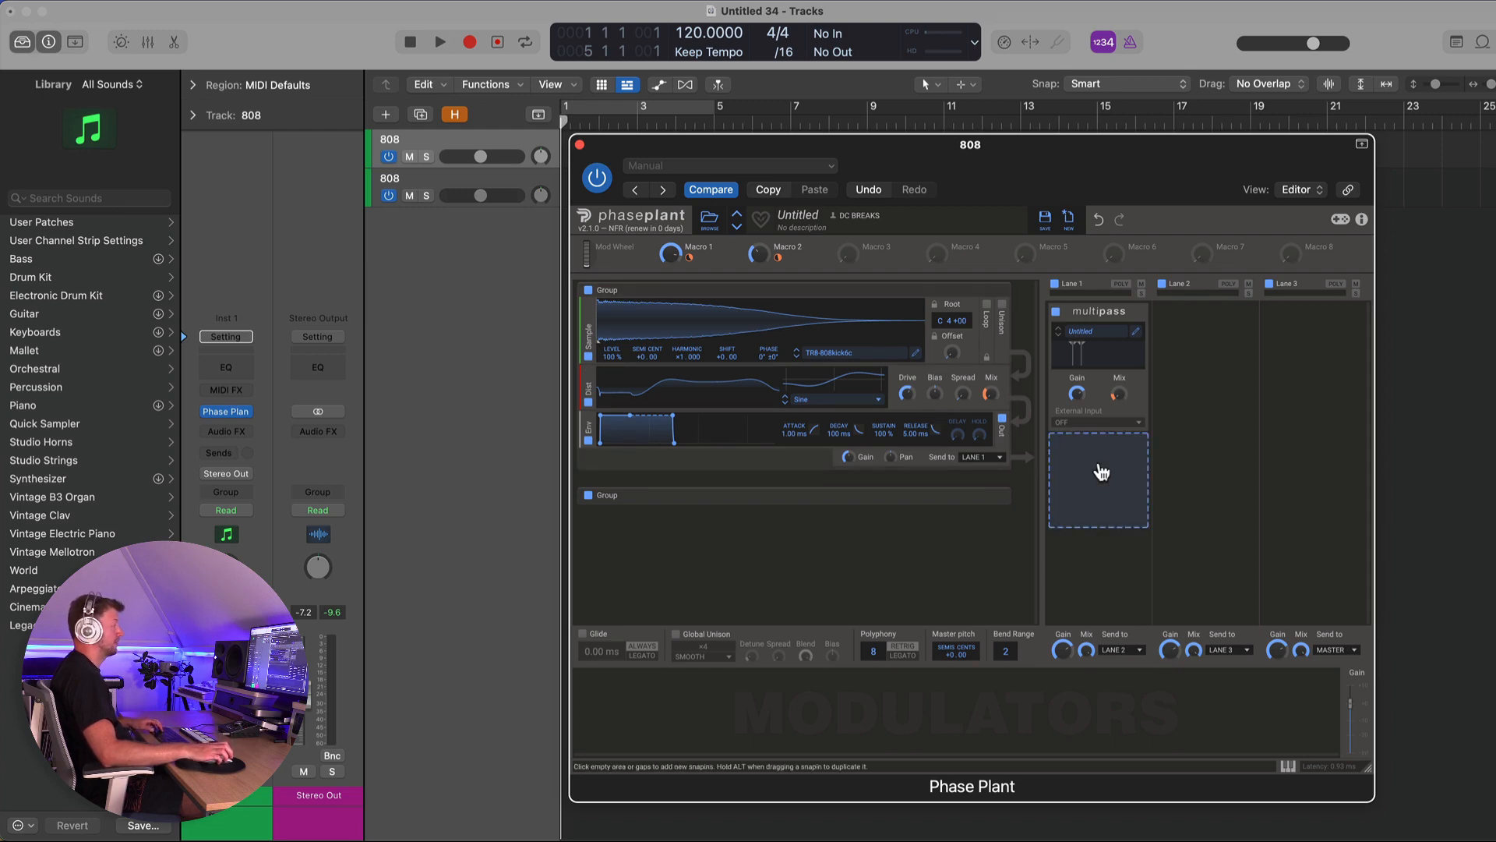
# - Add a second Multipass to Lane 1 and open its editor
pyautogui.click(1100, 466)
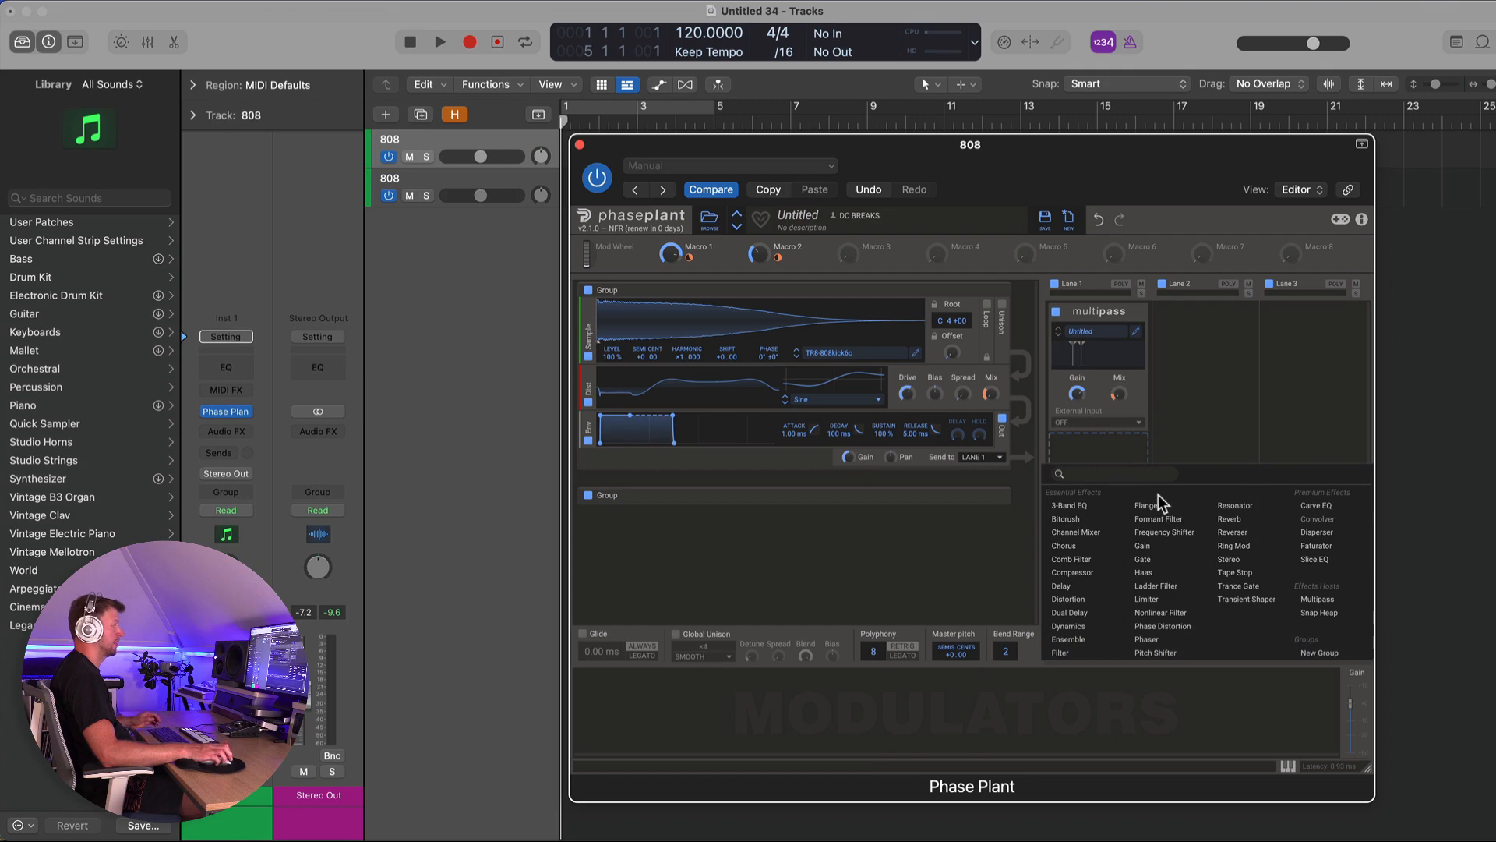
pyautogui.click(1317, 598)
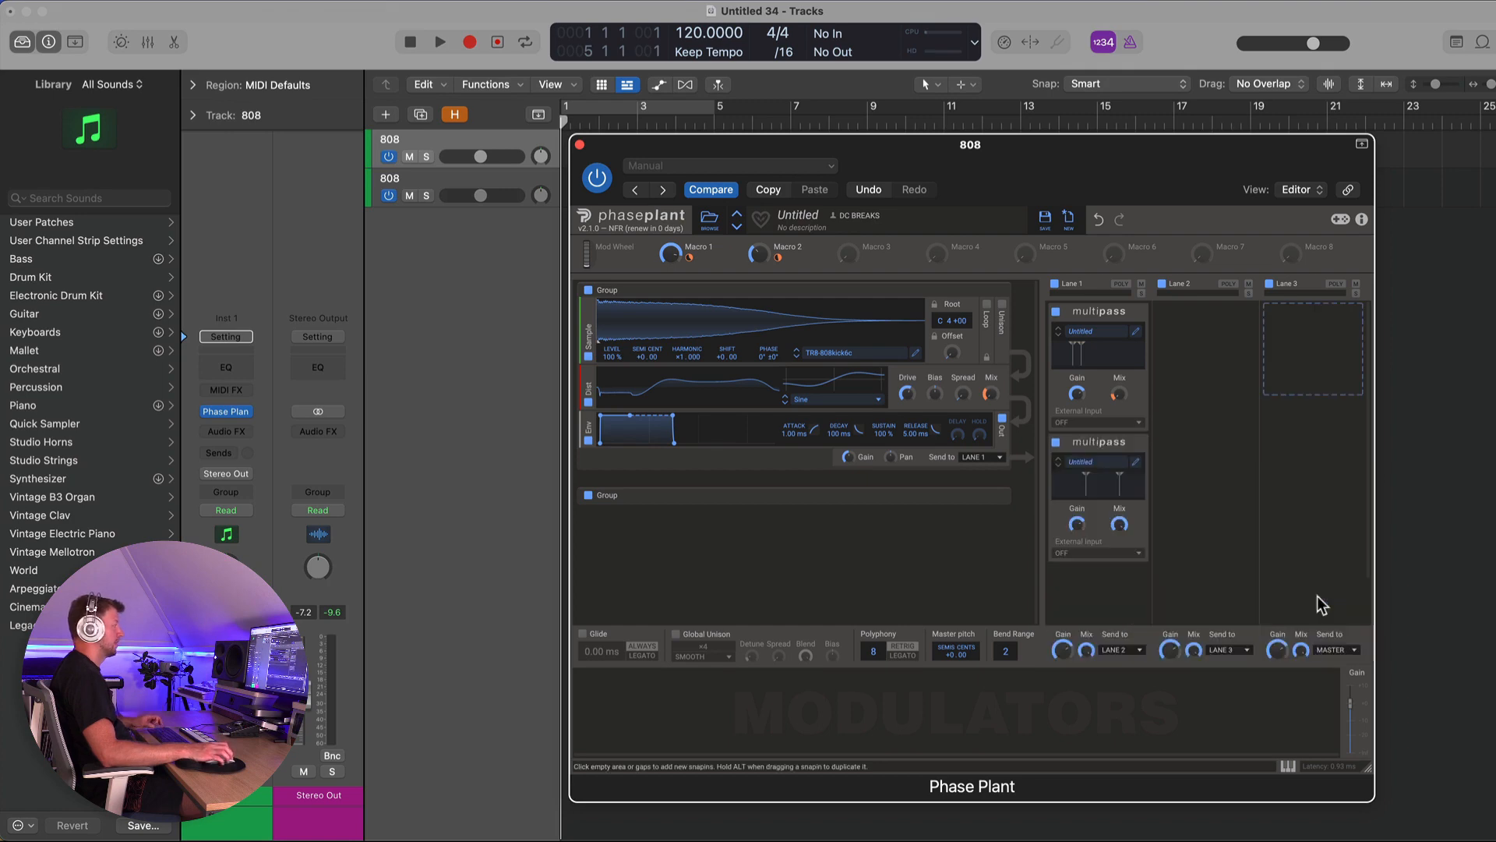
pyautogui.click(1138, 463)
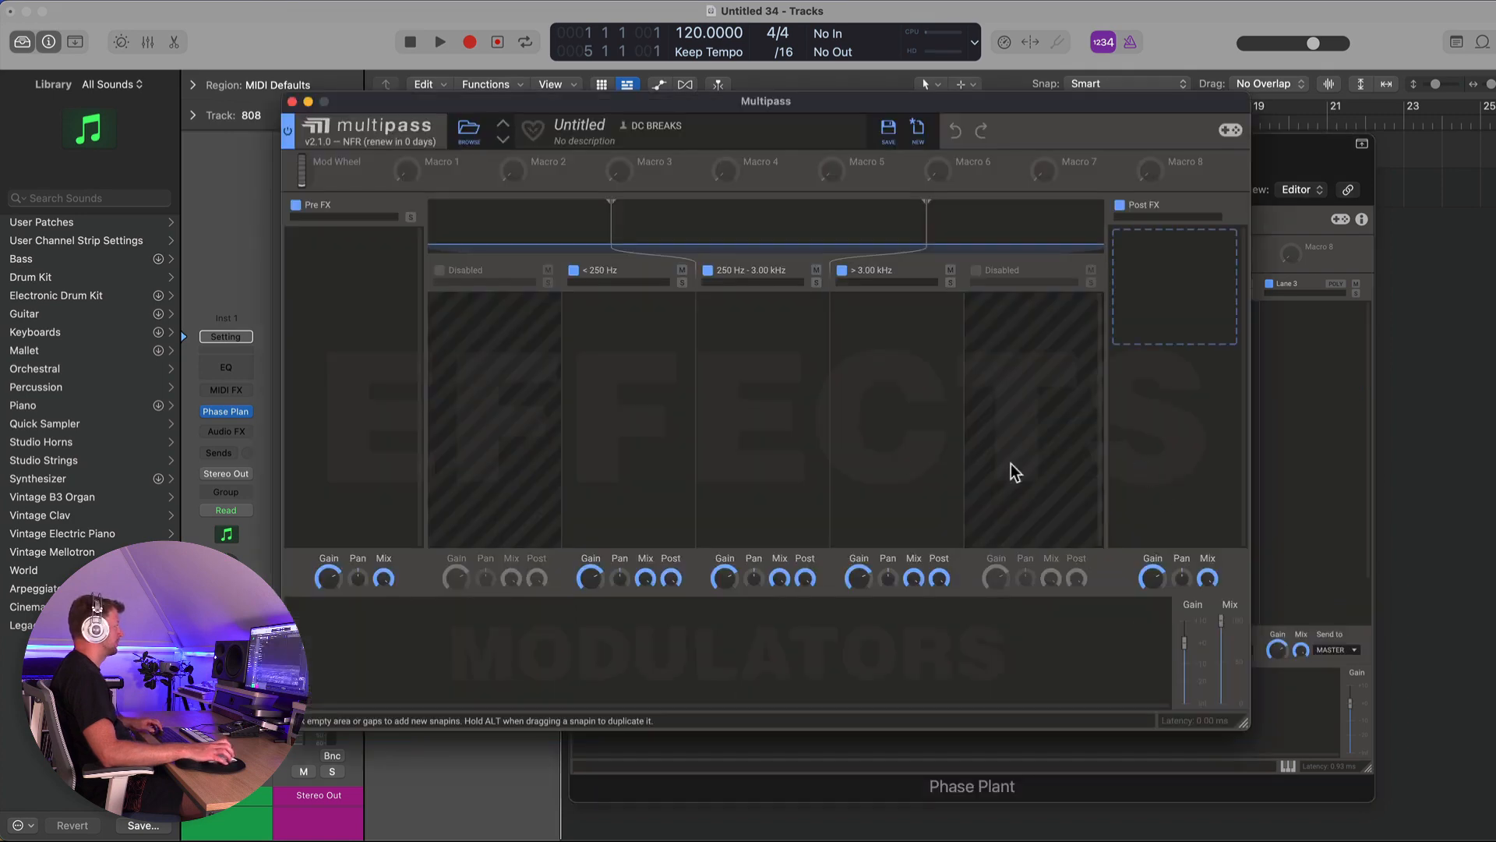
# - Load the 808 Saturator preset from the Bass Enhancement folder and close the Multipass window
pyautogui.click(472, 134)
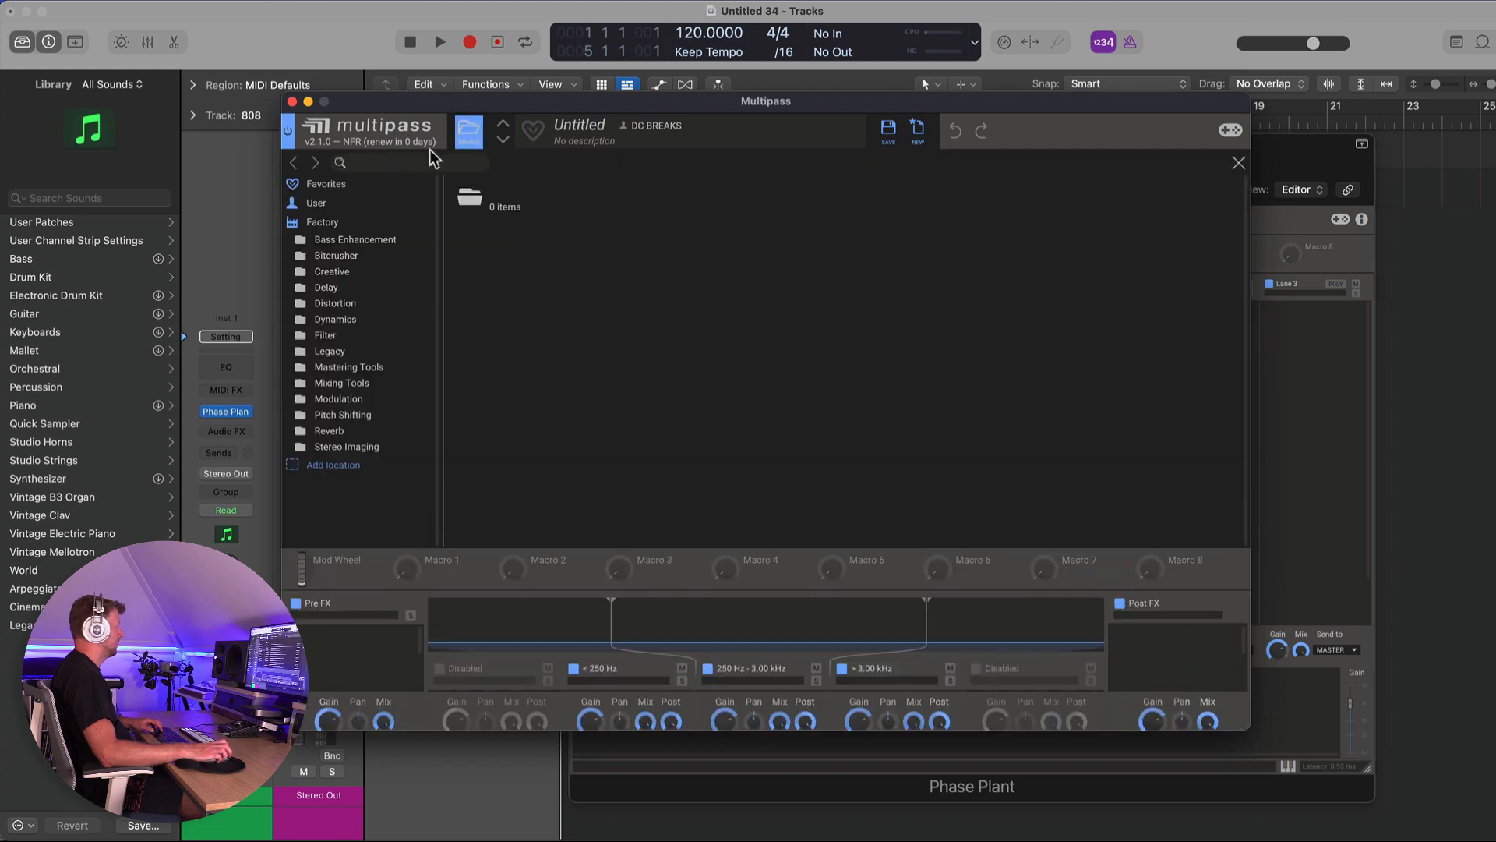
pyautogui.click(343, 303)
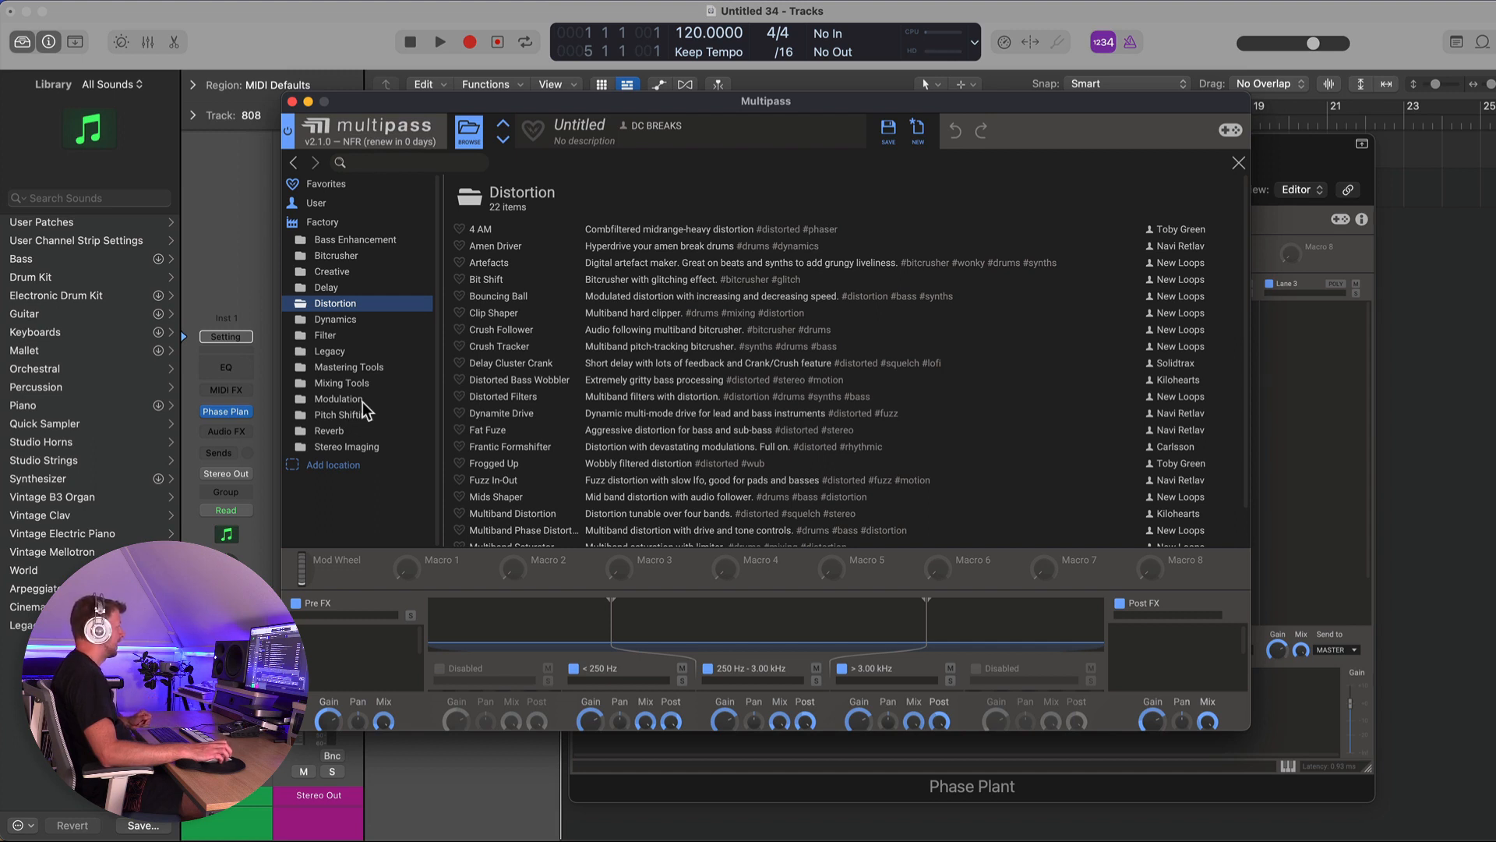
pyautogui.click(333, 352)
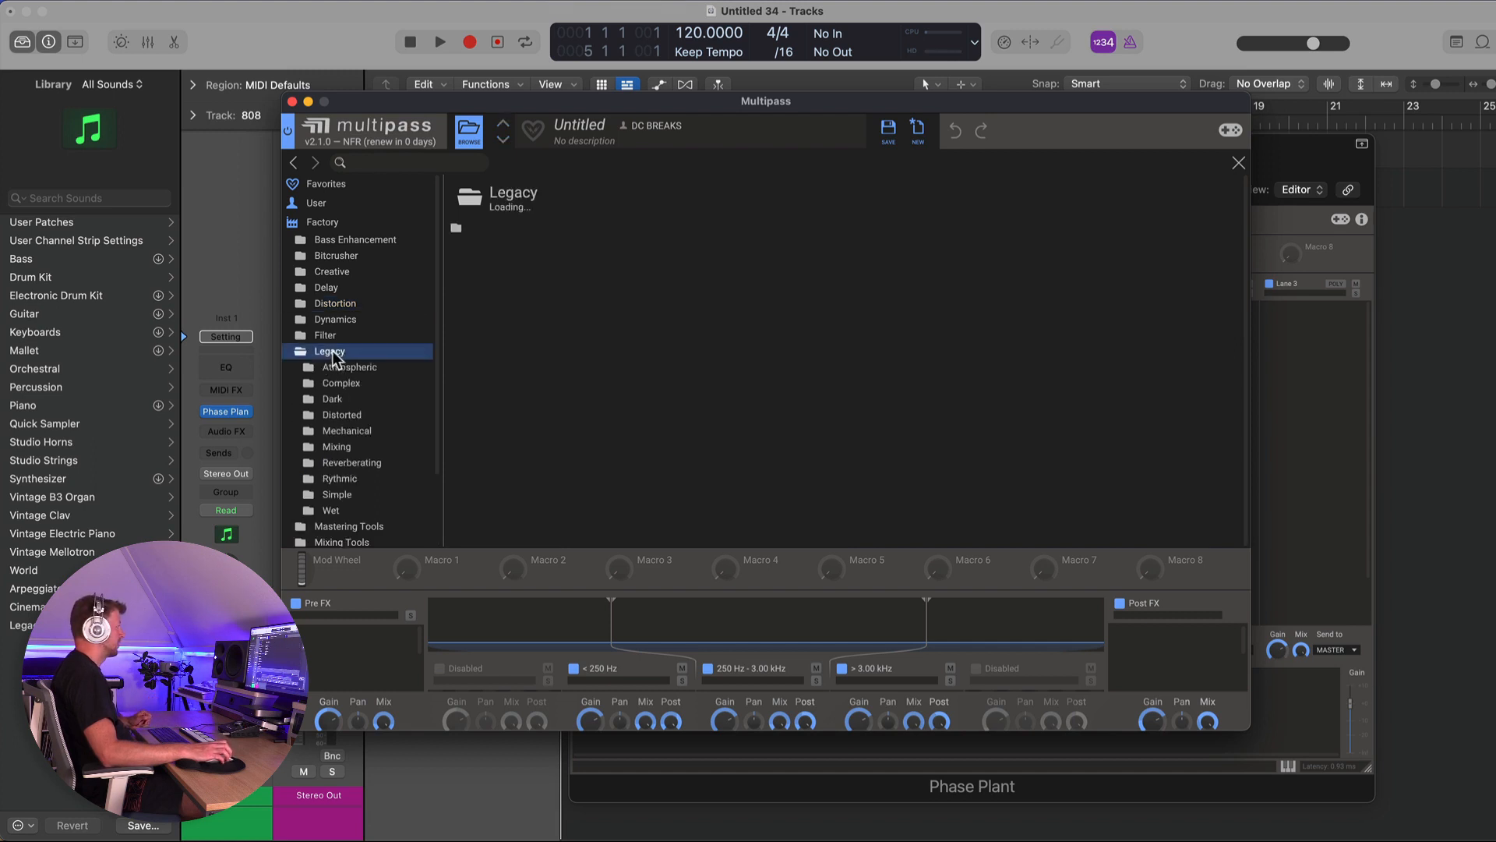
pyautogui.doubleClick(490, 273)
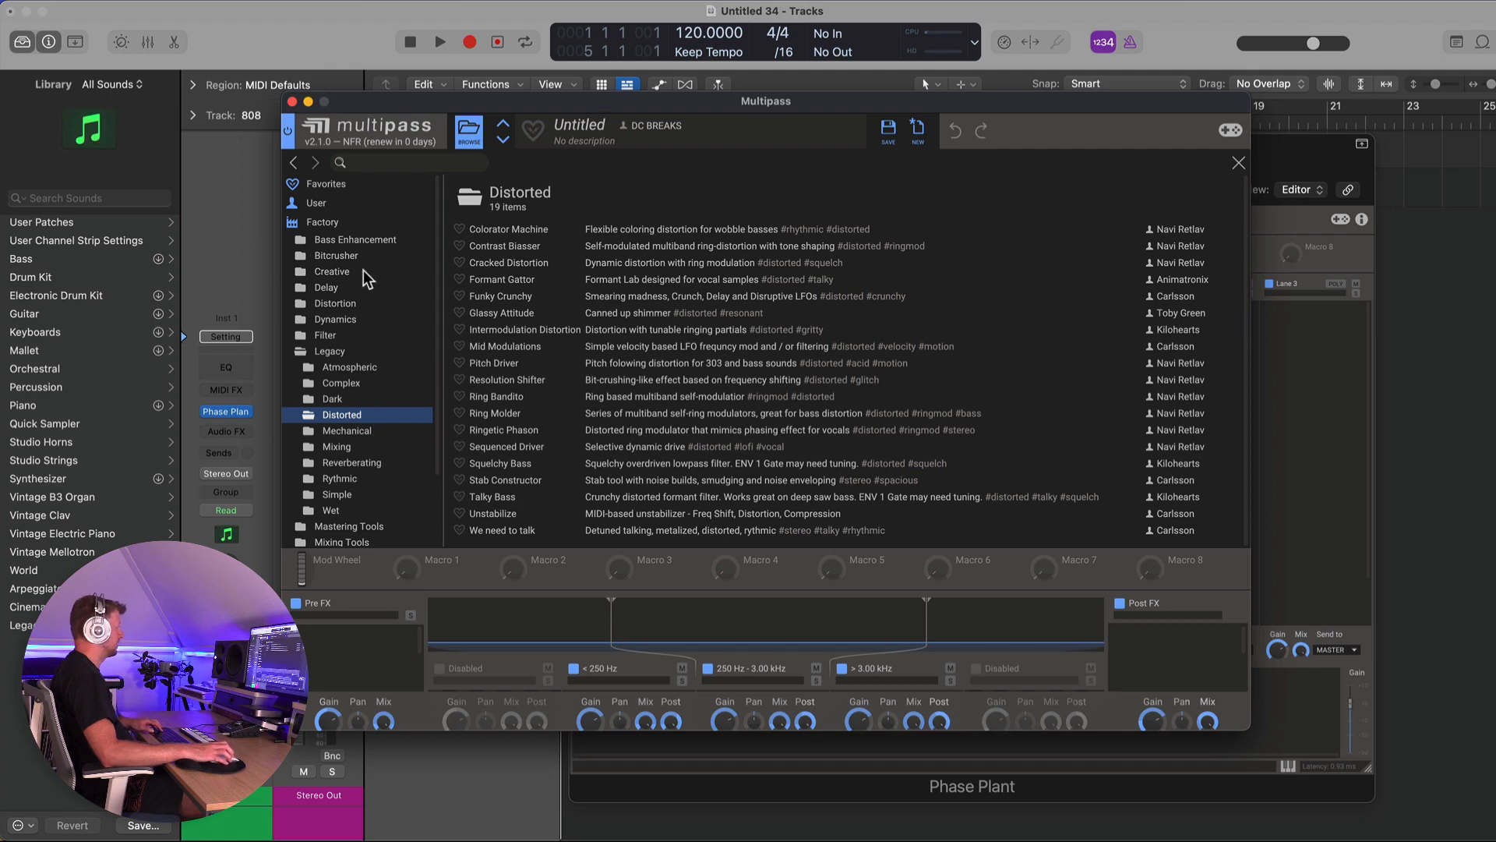
pyautogui.click(360, 239)
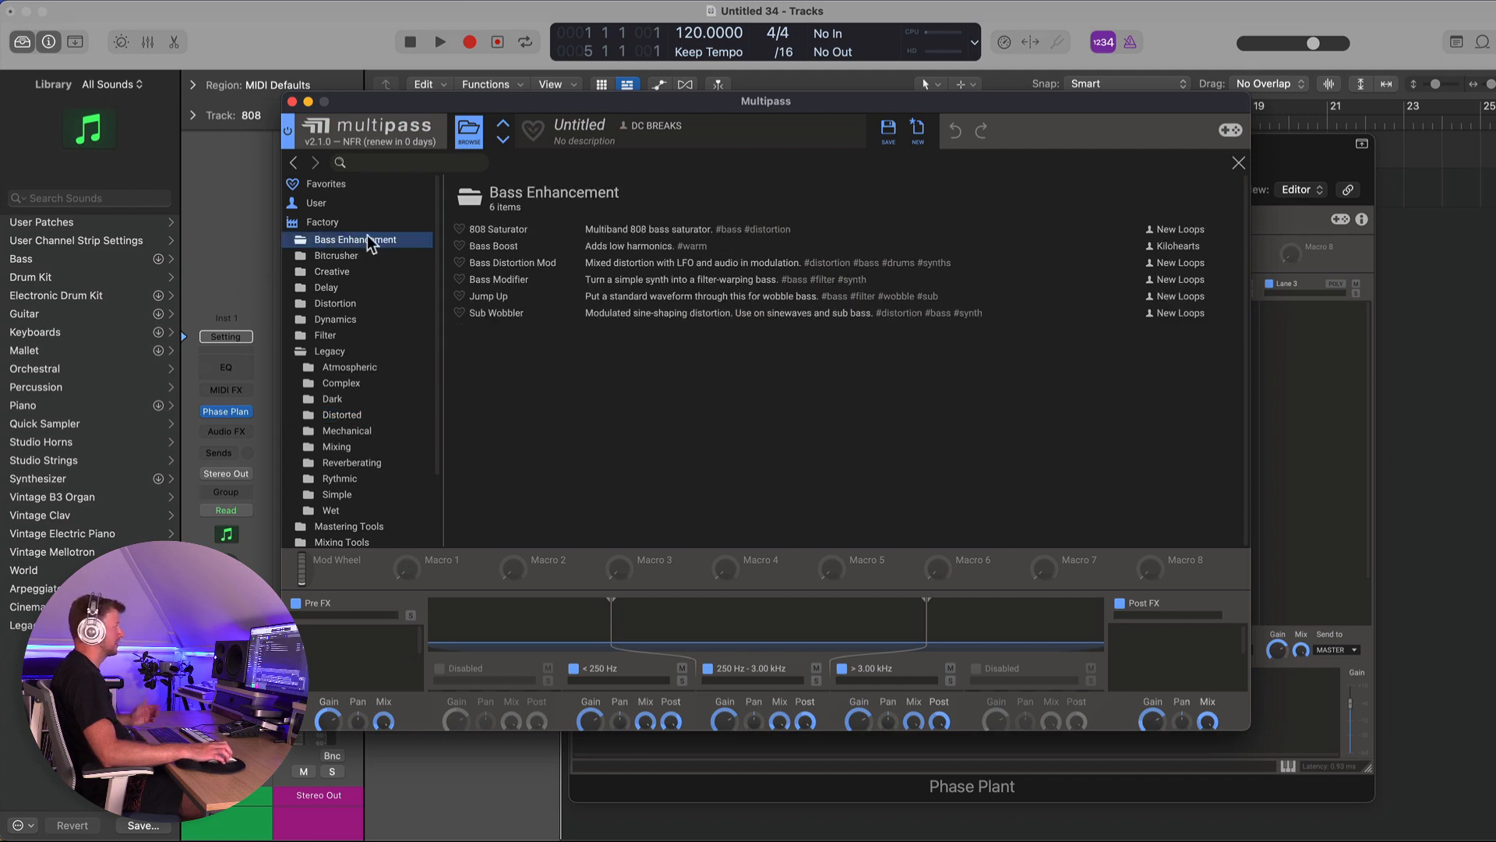
pyautogui.doubleClick(489, 228)
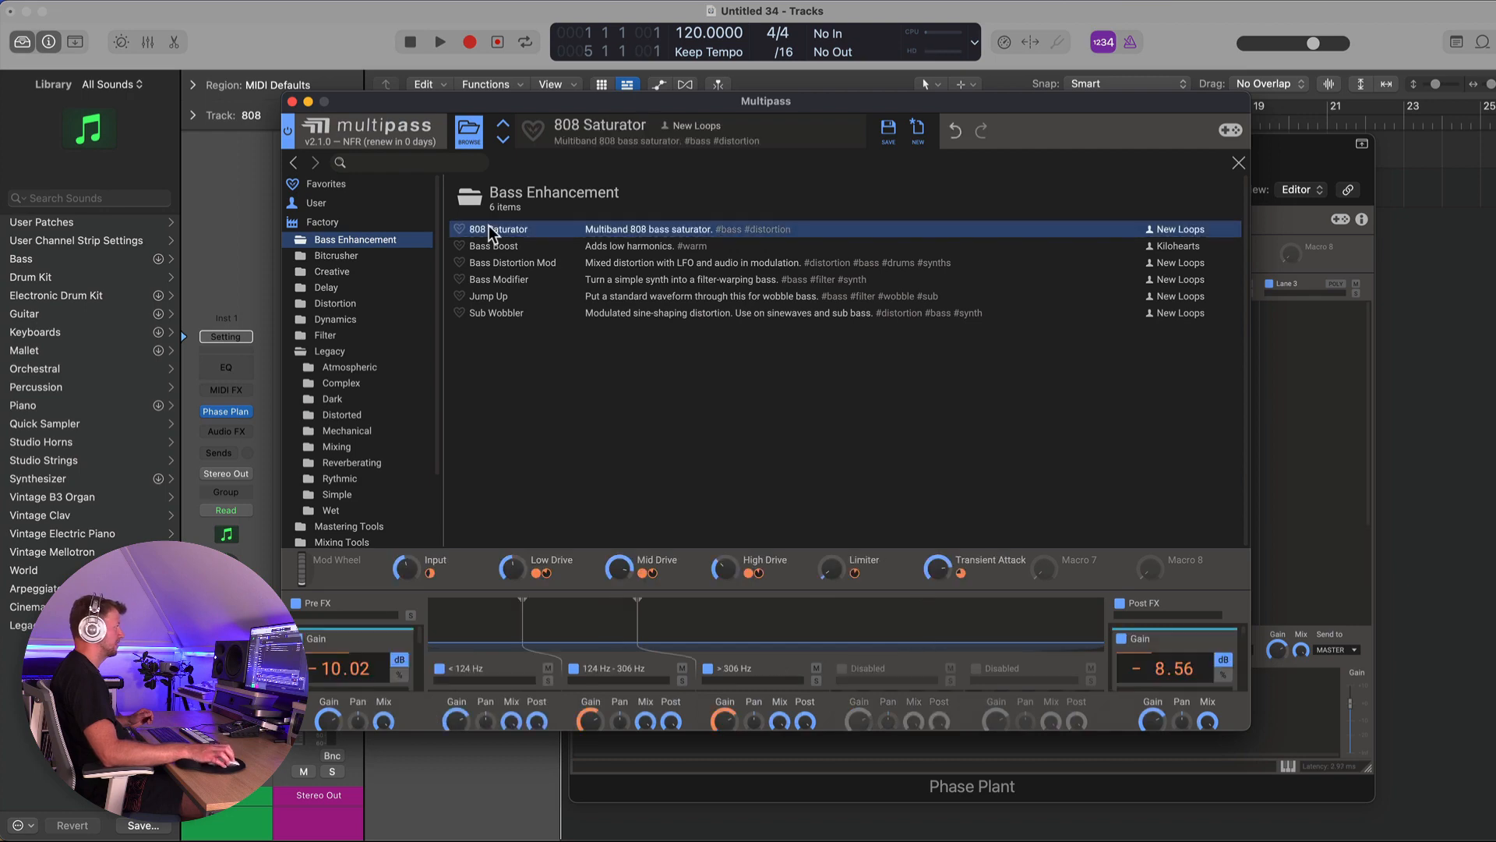
pyautogui.click(1236, 155)
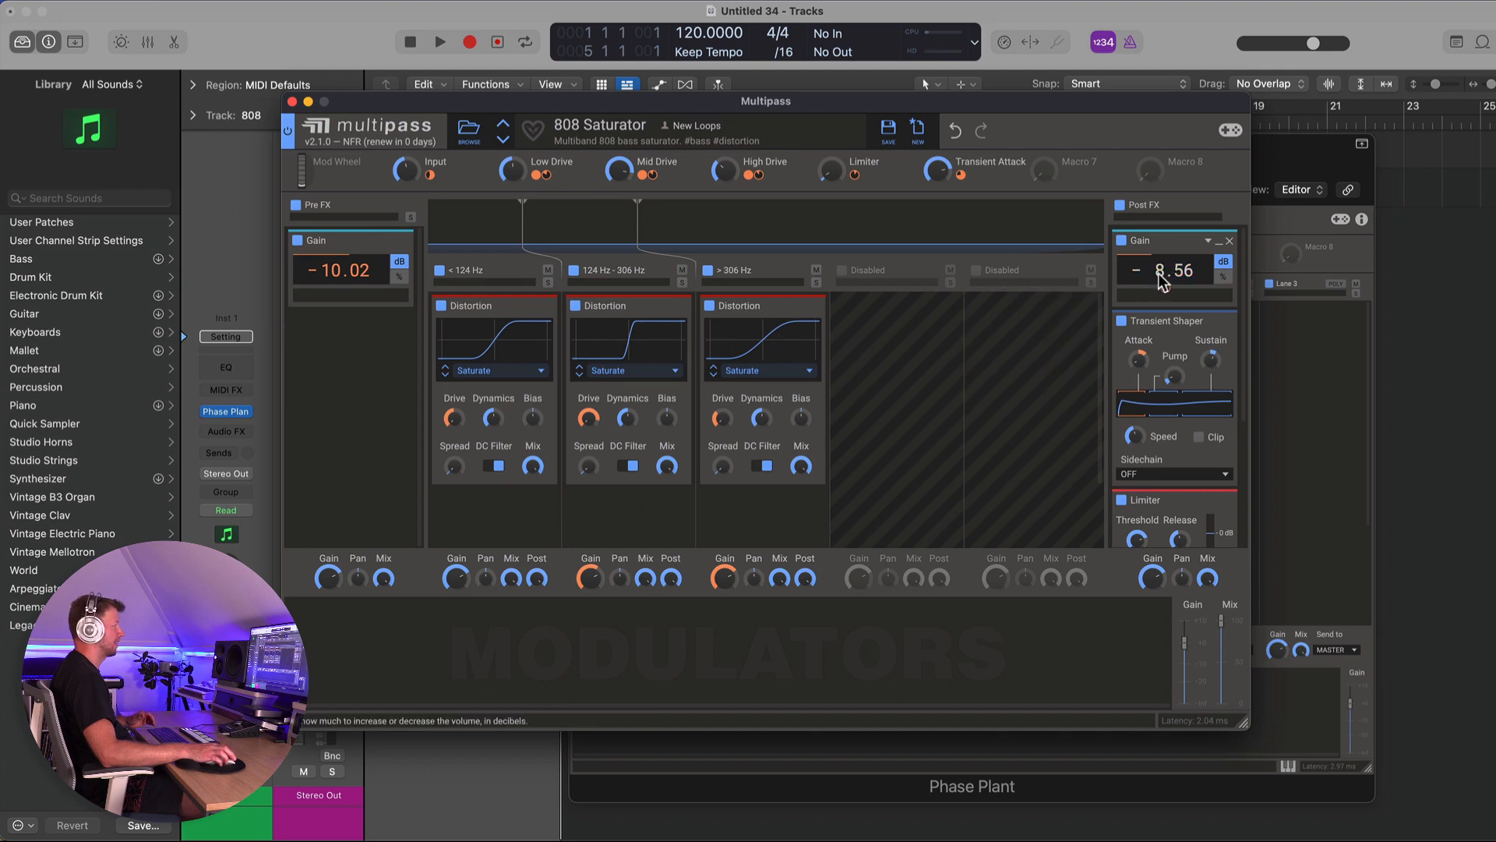
pyautogui.scroll(-5, 1157, 273)
pyautogui.scroll(5, 1157, 272)
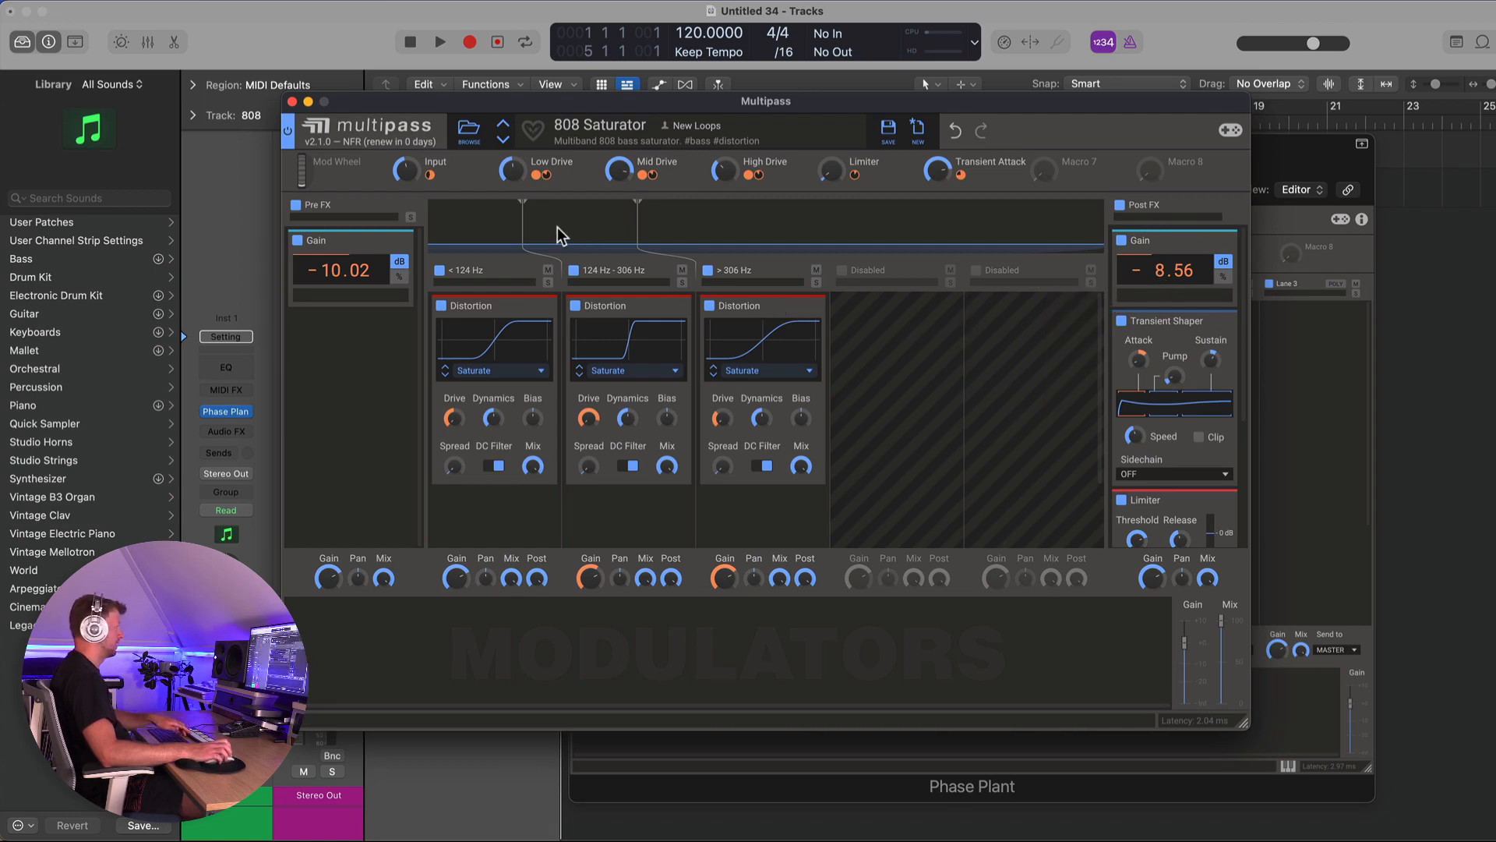
pyautogui.click(292, 102)
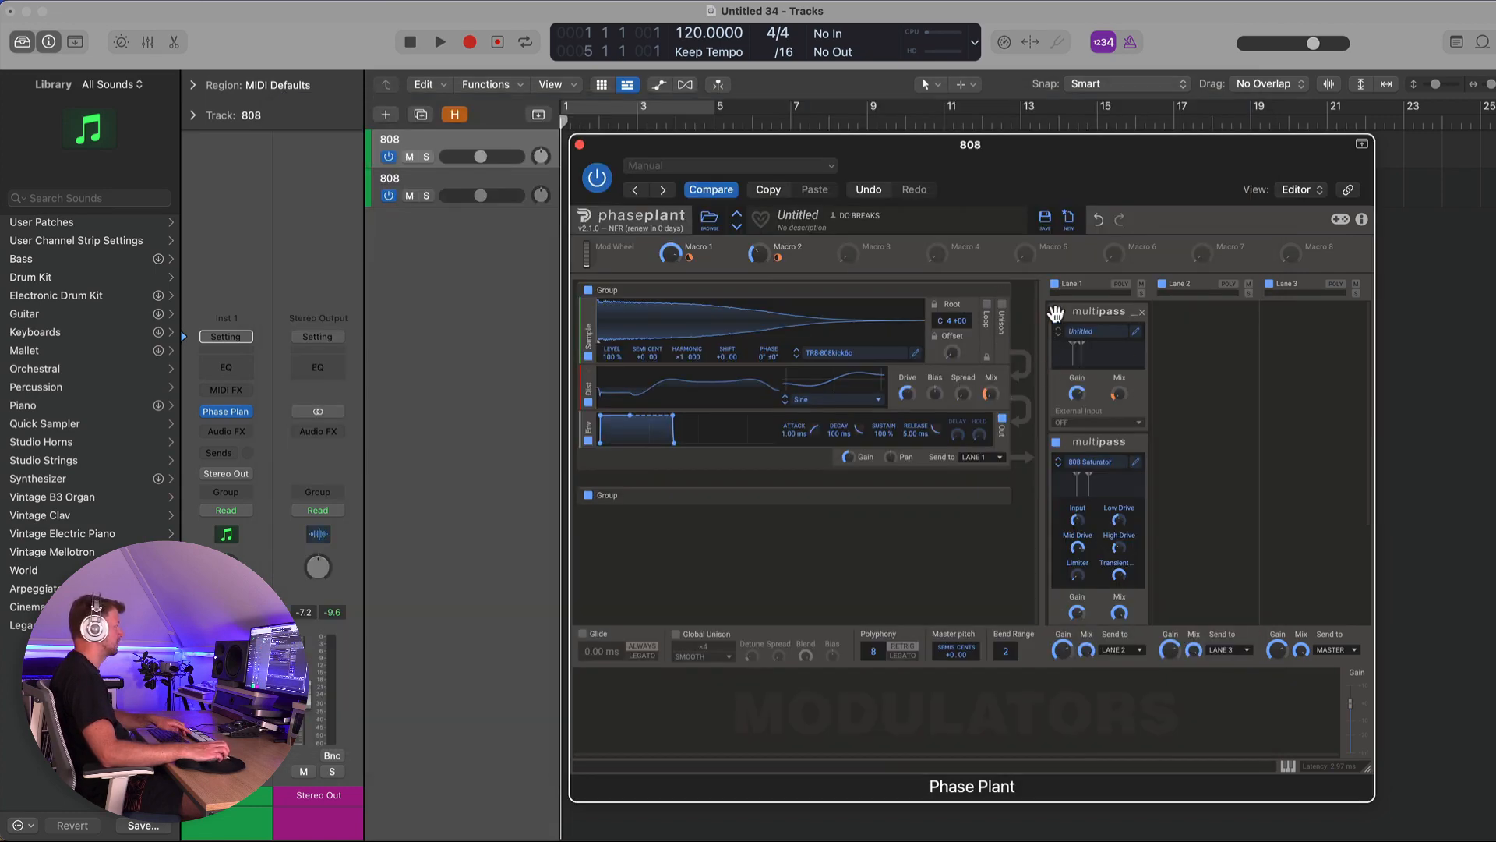
# - Disable the Distortion module and the first Multipass, then toggle the 808 Saturator Multipass to compare
pyautogui.click(588, 402)
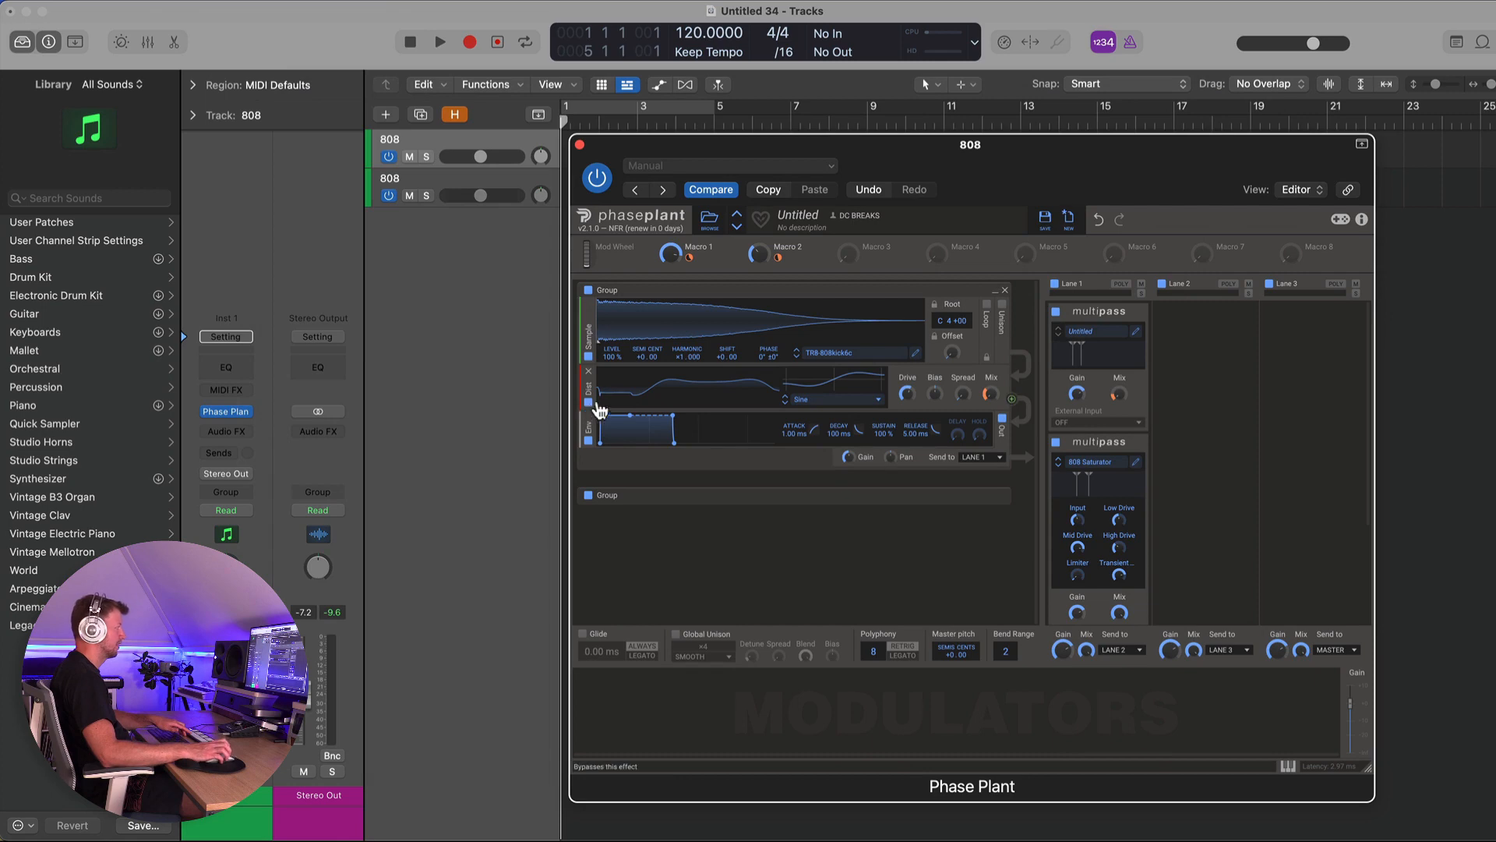
pyautogui.click(1056, 313)
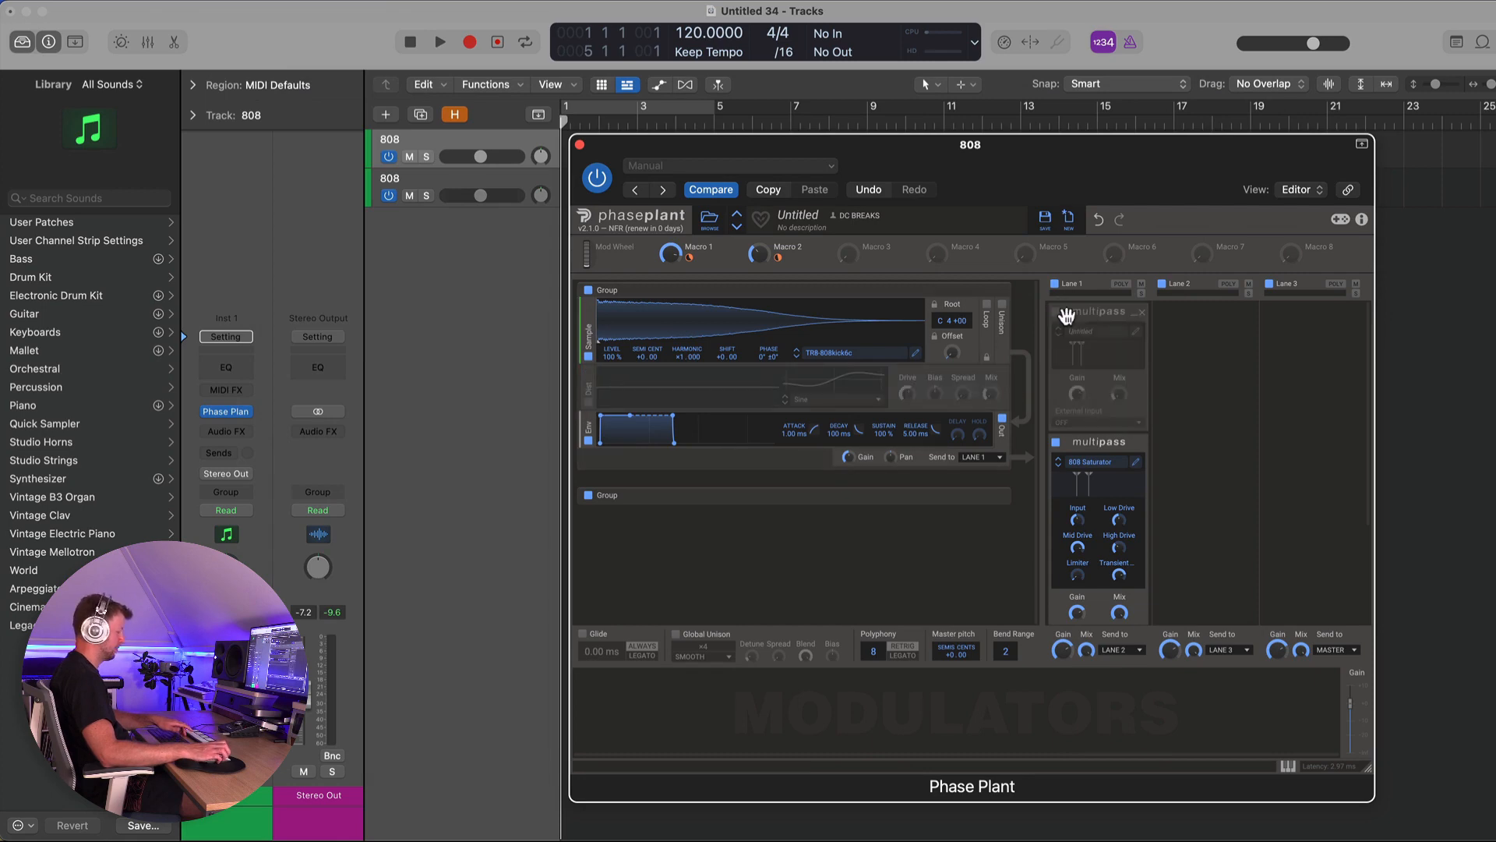
pyautogui.click(1057, 444)
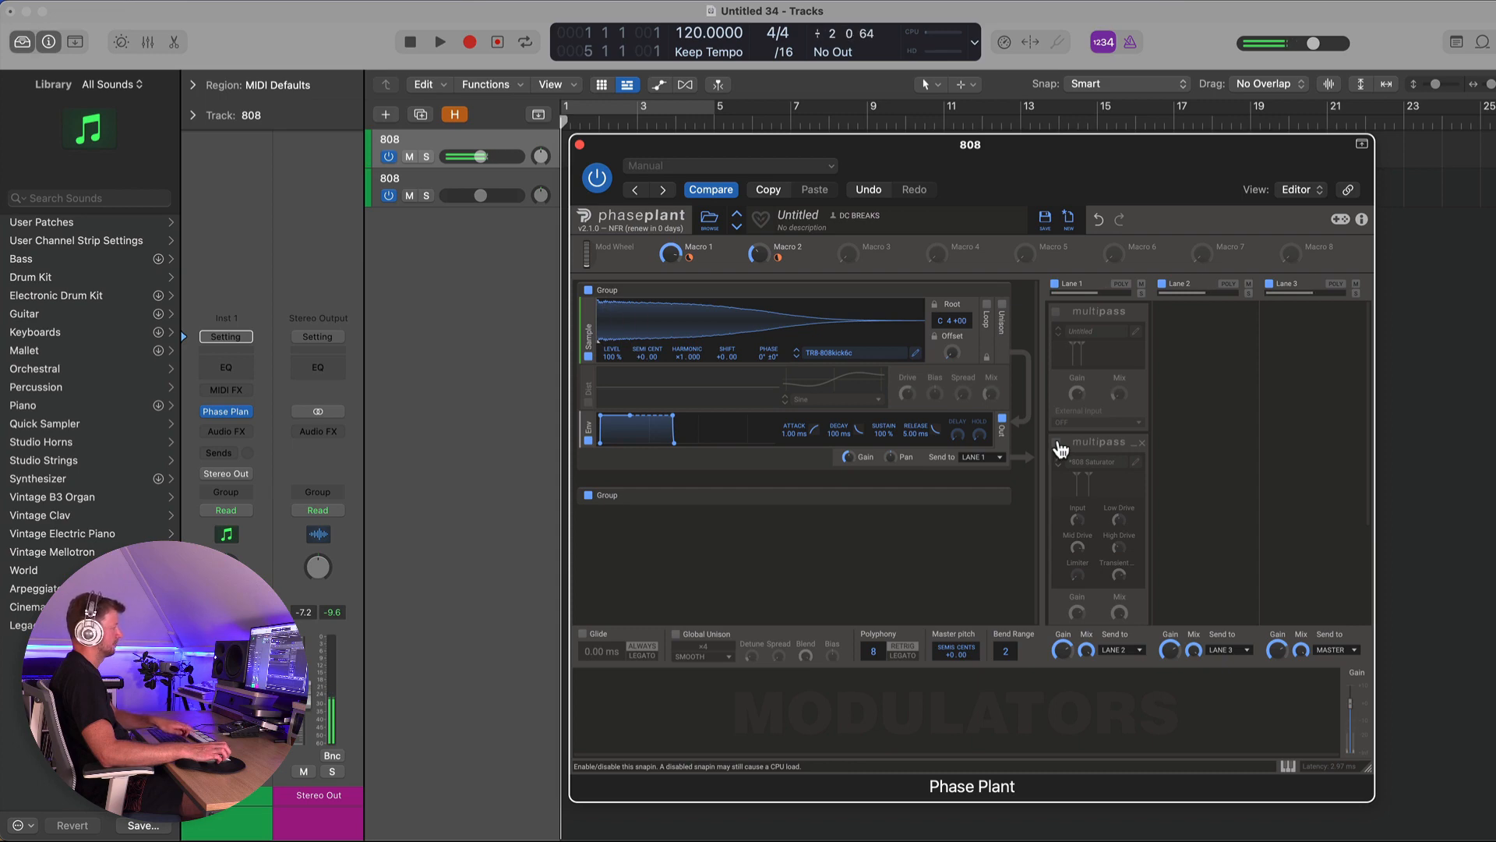
pyautogui.click(1057, 443)
pyautogui.click(1057, 443)
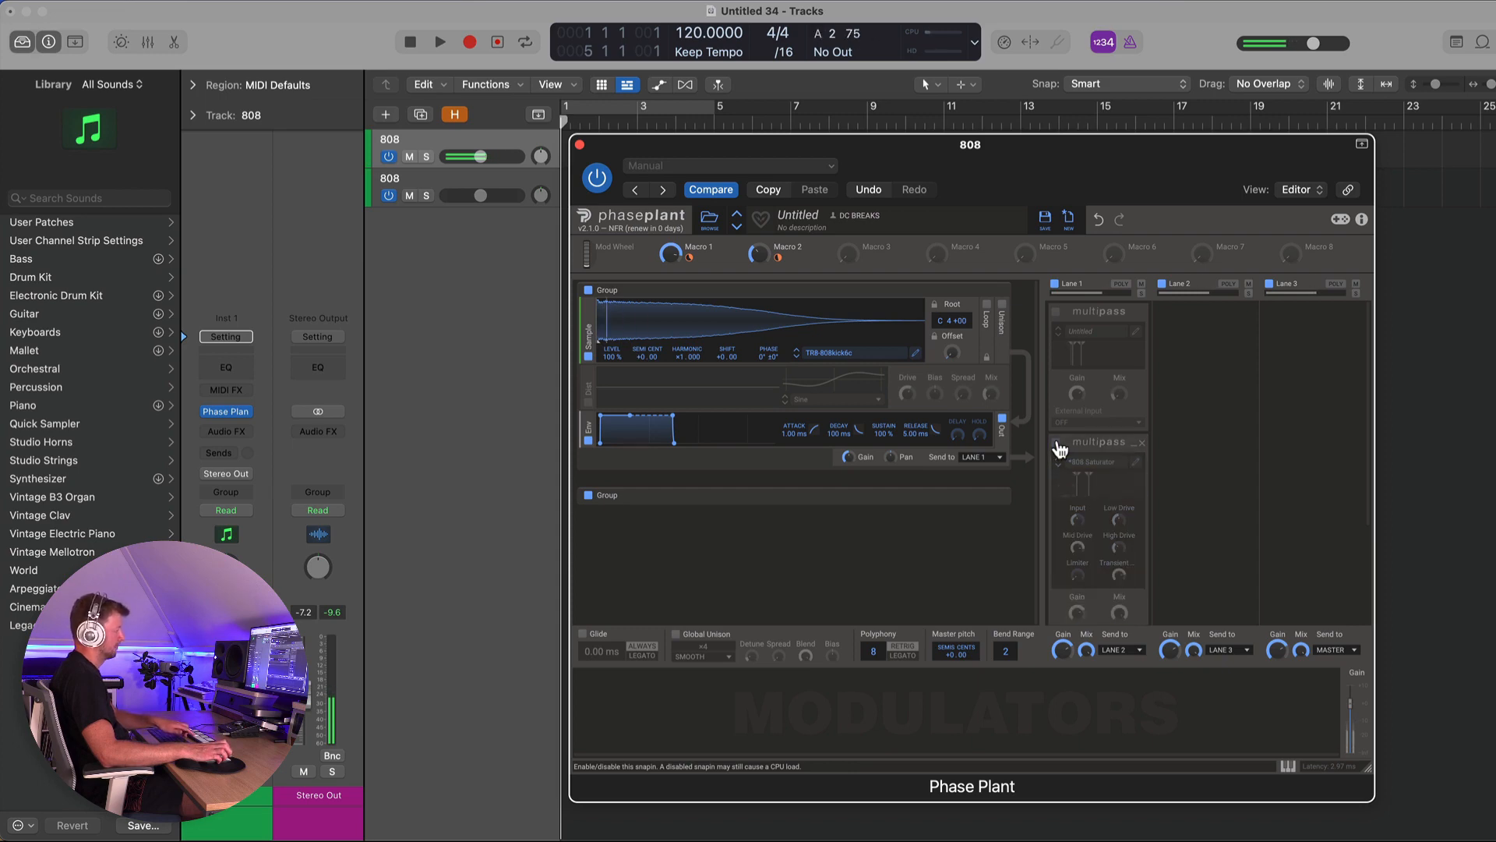
pyautogui.click(1058, 443)
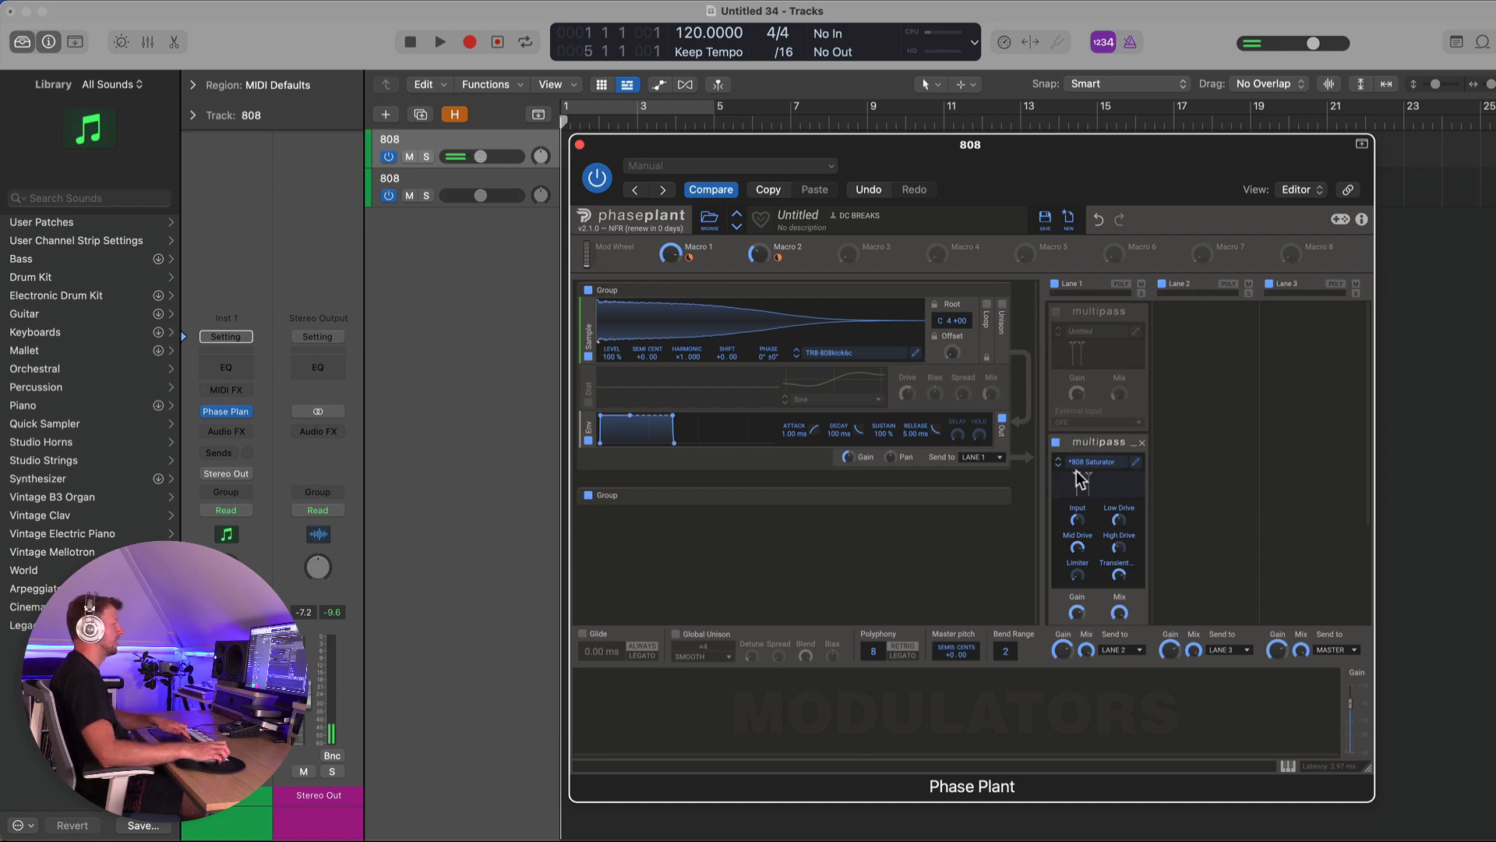
# - Inspect the 808 Saturator multipass, then re-enable the Distortion module and the first Multipass
pyautogui.click(1138, 466)
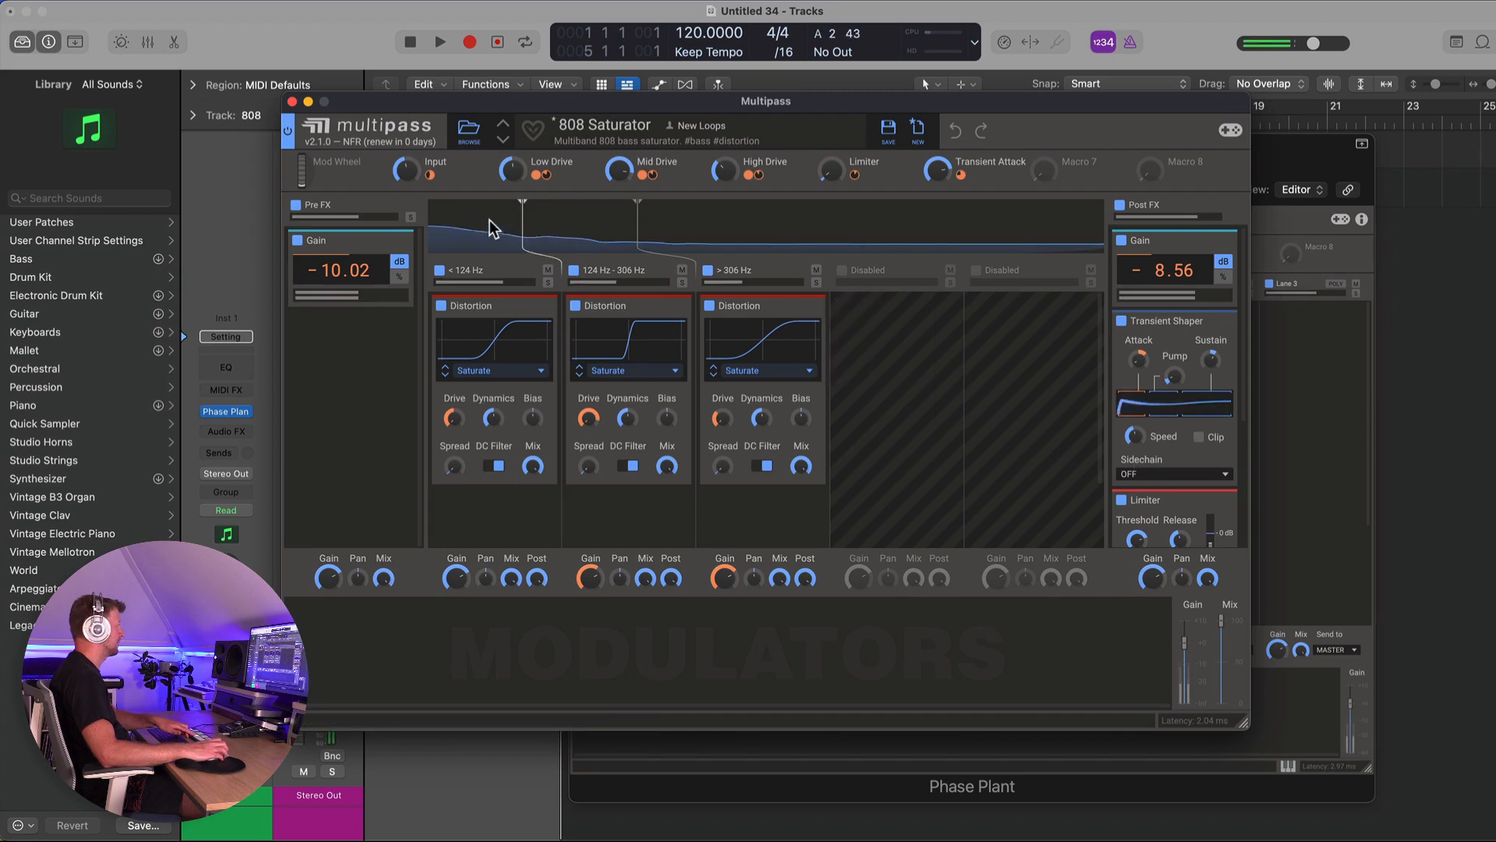
pyautogui.click(292, 101)
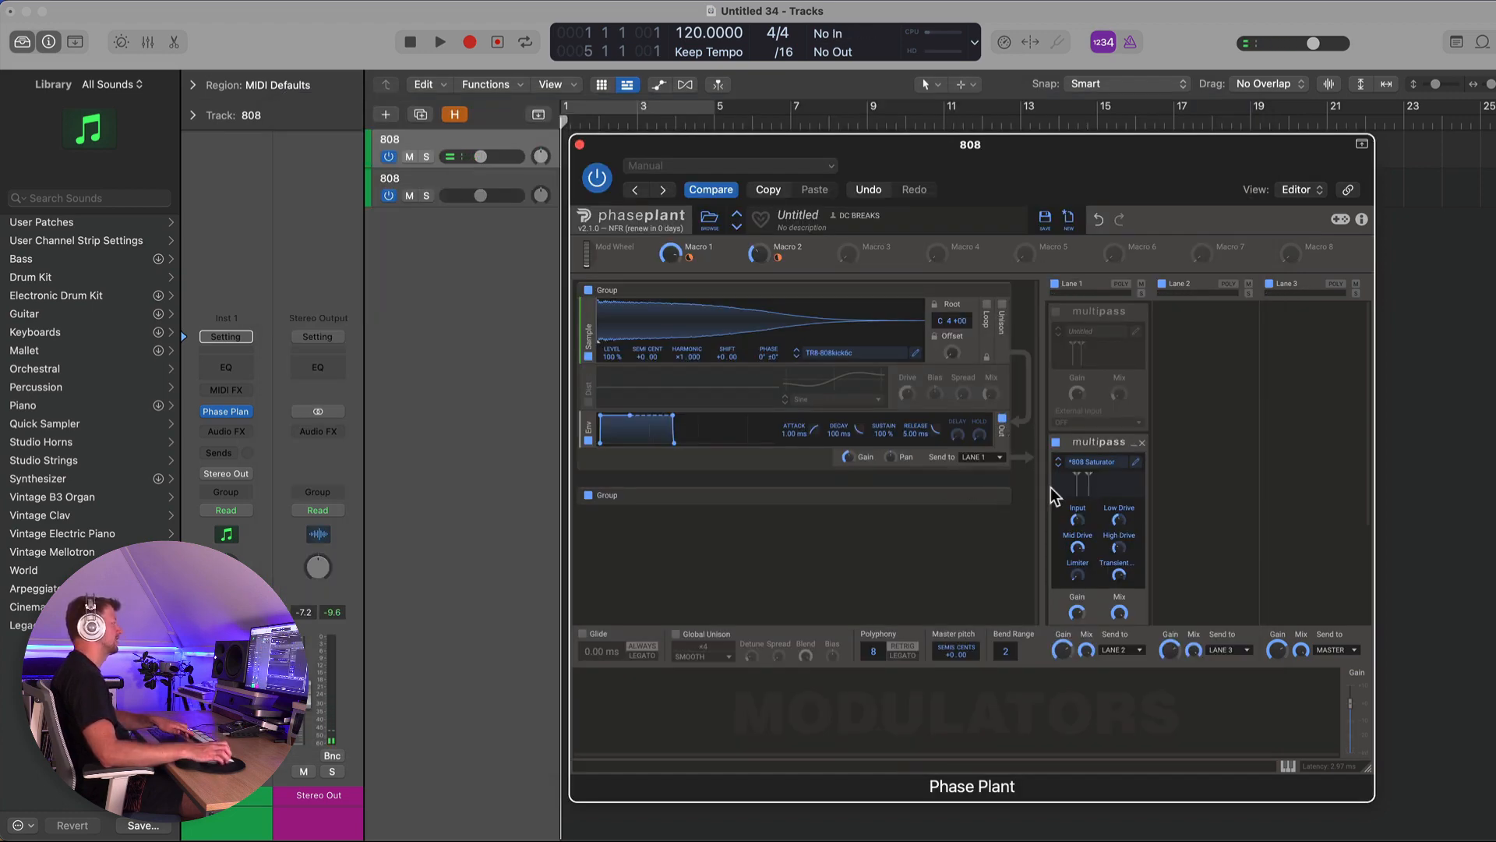
pyautogui.click(1057, 312)
pyautogui.click(589, 402)
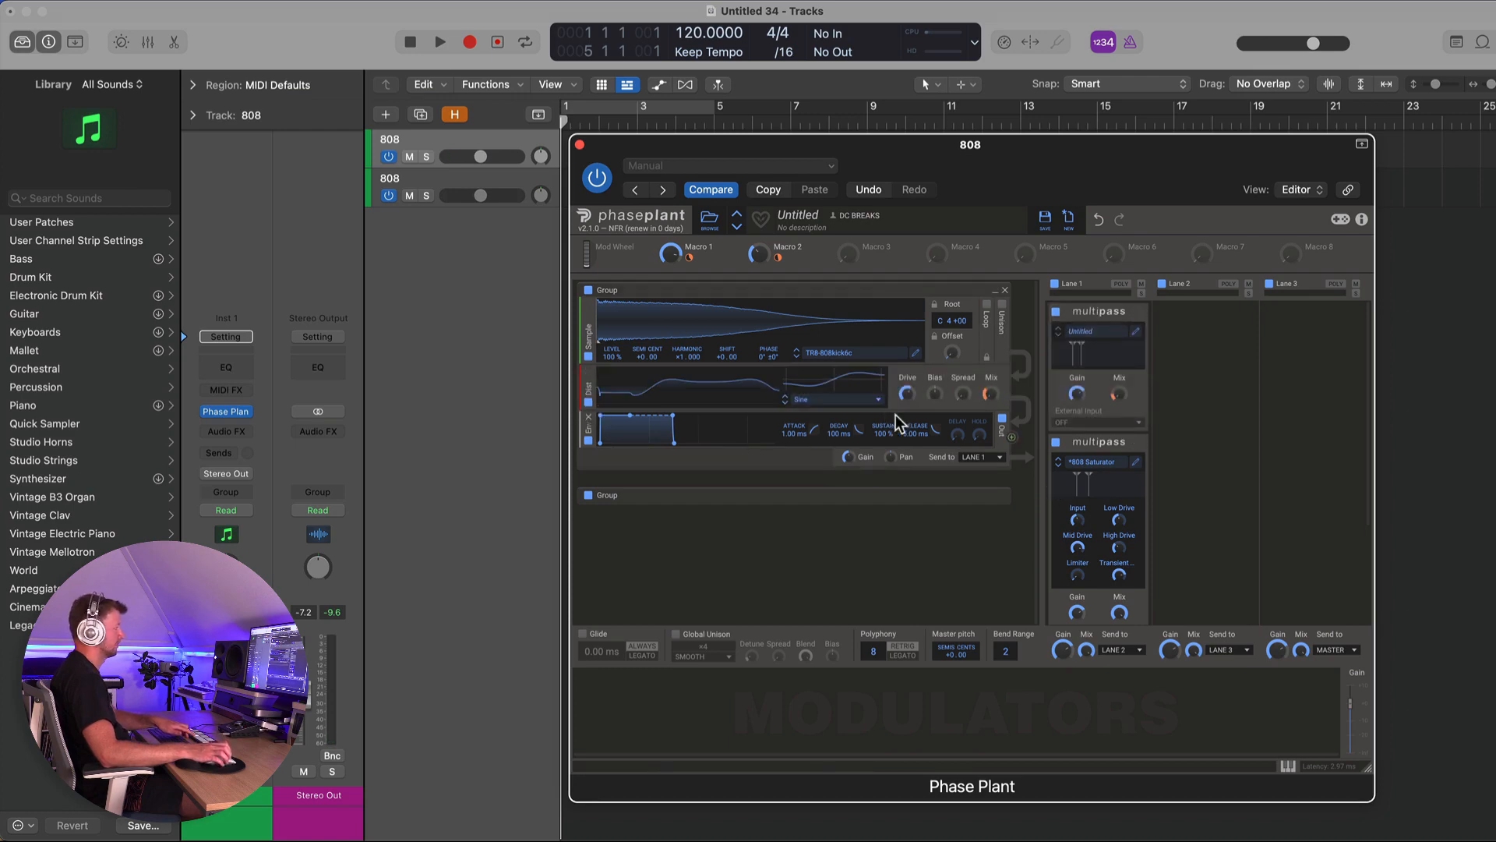
# - Reorder Lane 1 so the 808 Saturator Multipass sits above the first Multipass, collapsing the first and expanding the Saturator
pyautogui.scroll(-1, 1055, 435)
pyautogui.click(1056, 415)
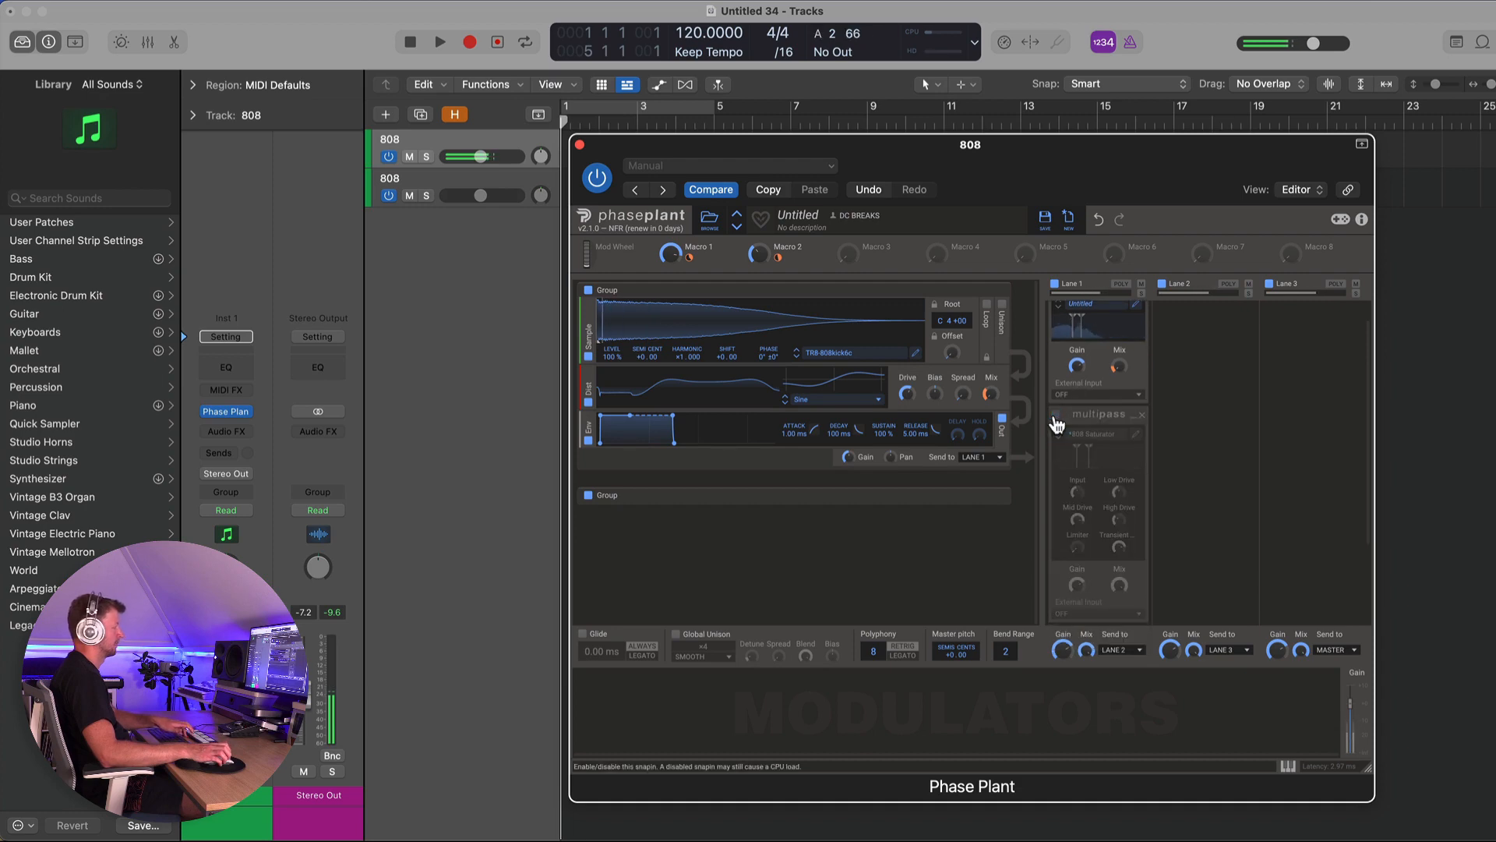
pyautogui.scroll(1, 1081, 424)
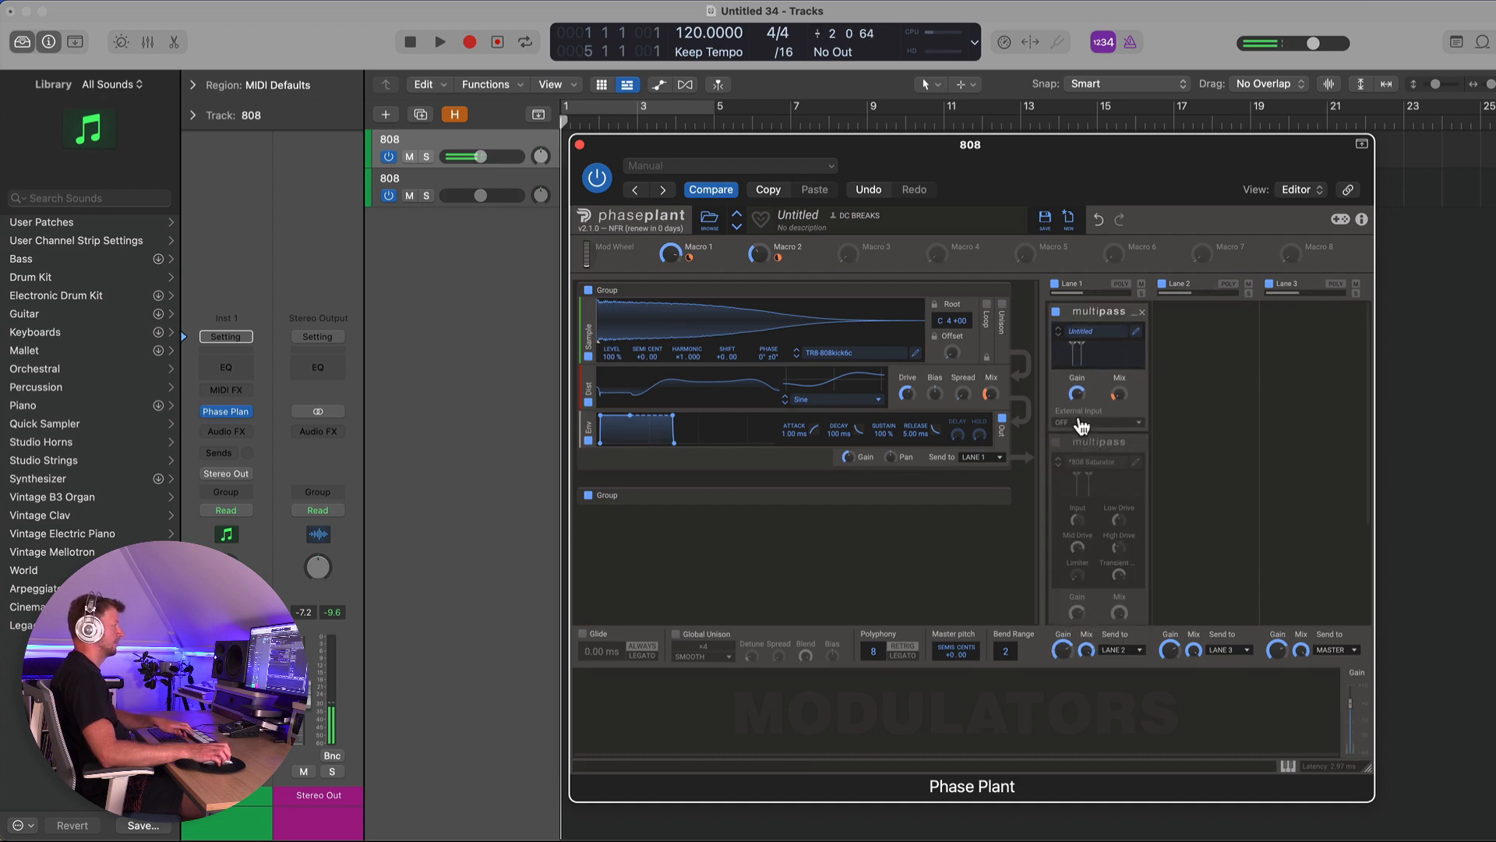
pyautogui.click(1057, 442)
pyautogui.click(1132, 443)
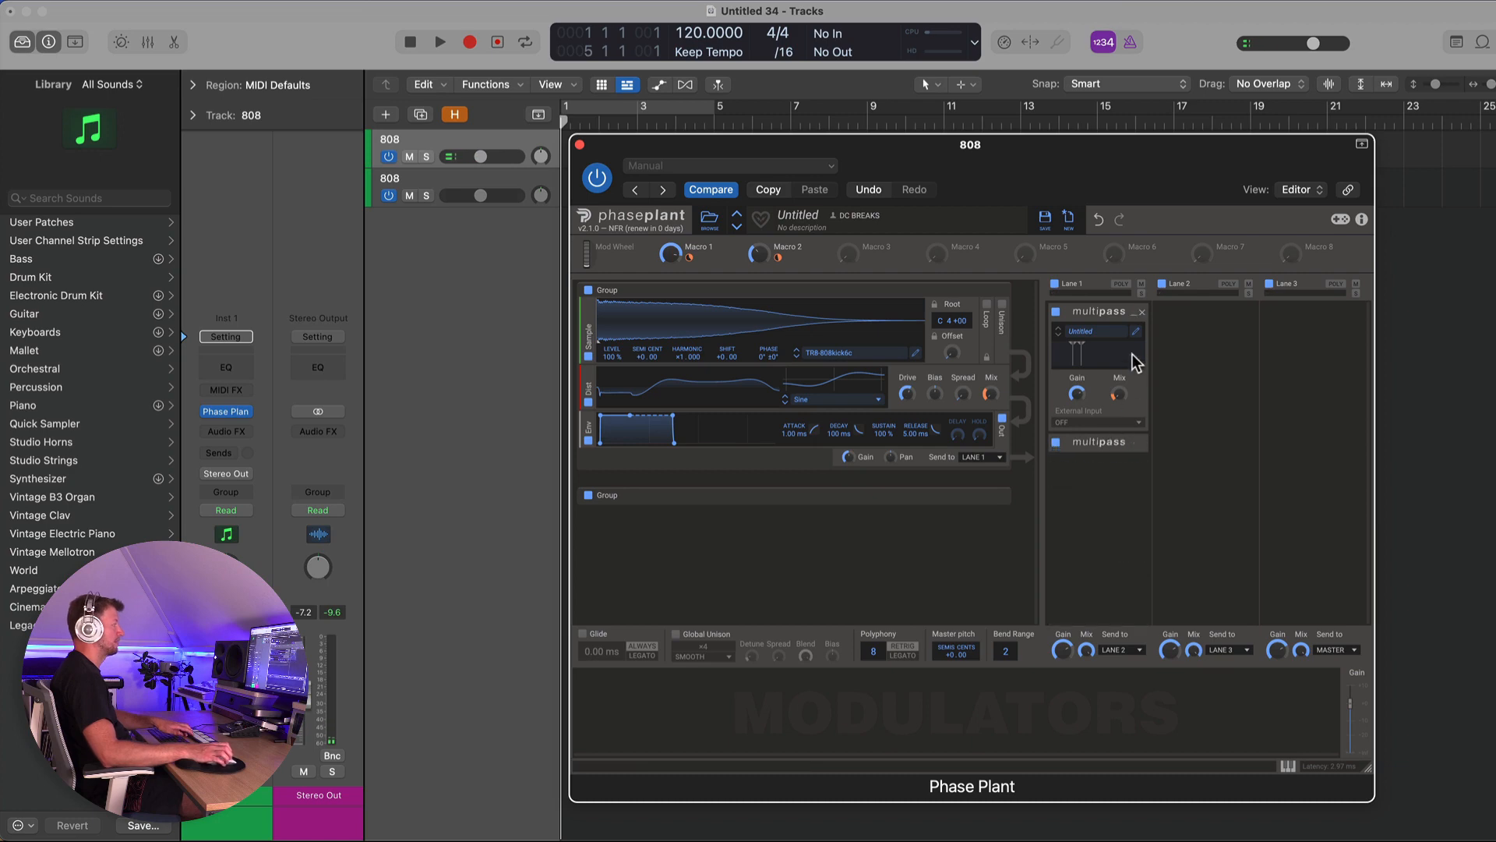
pyautogui.click(1134, 312)
pyautogui.moveTo(1103, 328); pyautogui.dragTo(1105, 305)
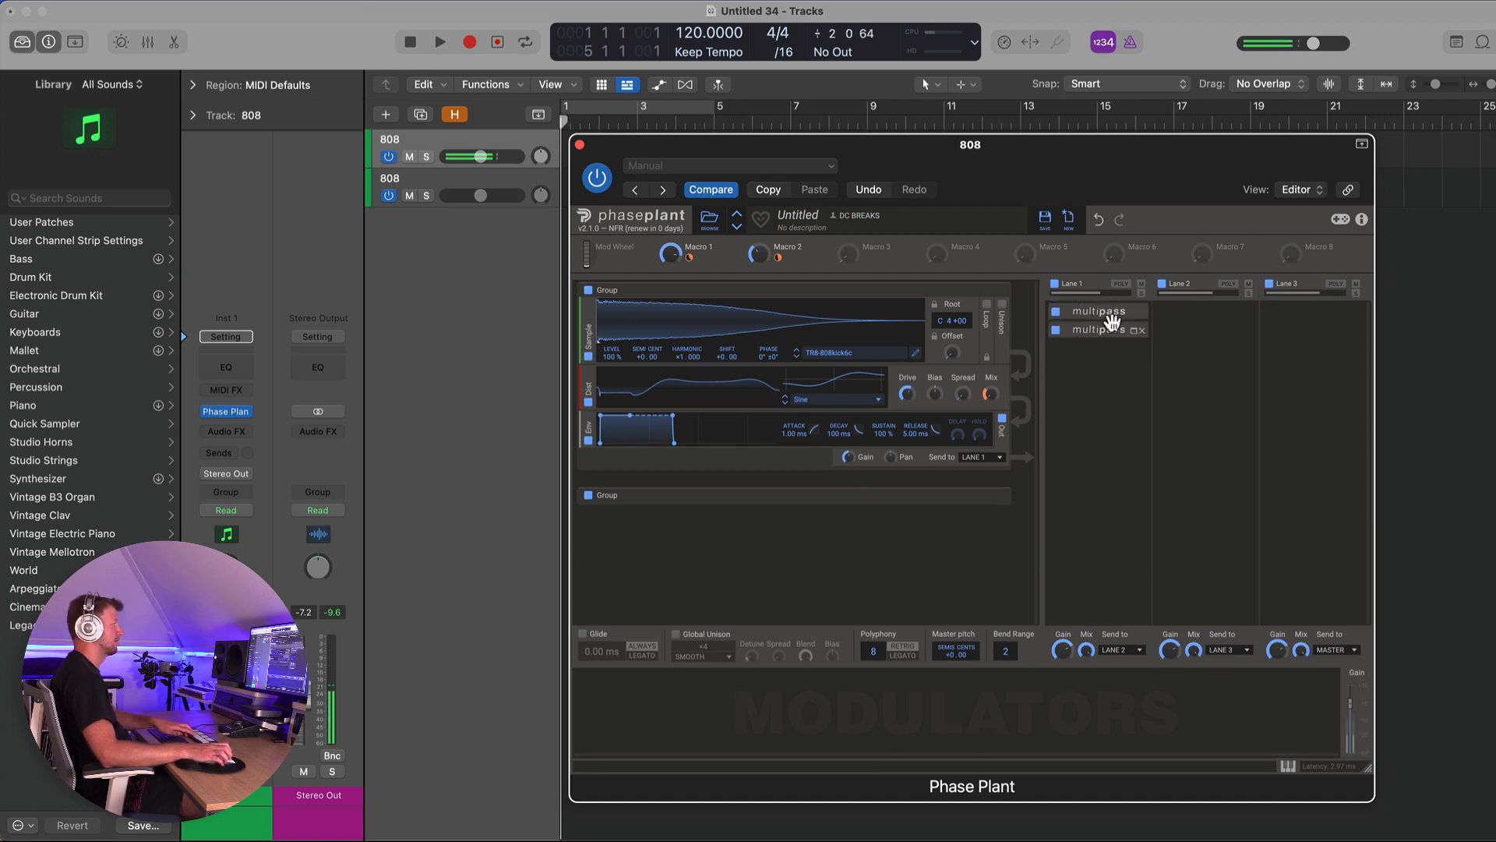
pyautogui.click(1135, 314)
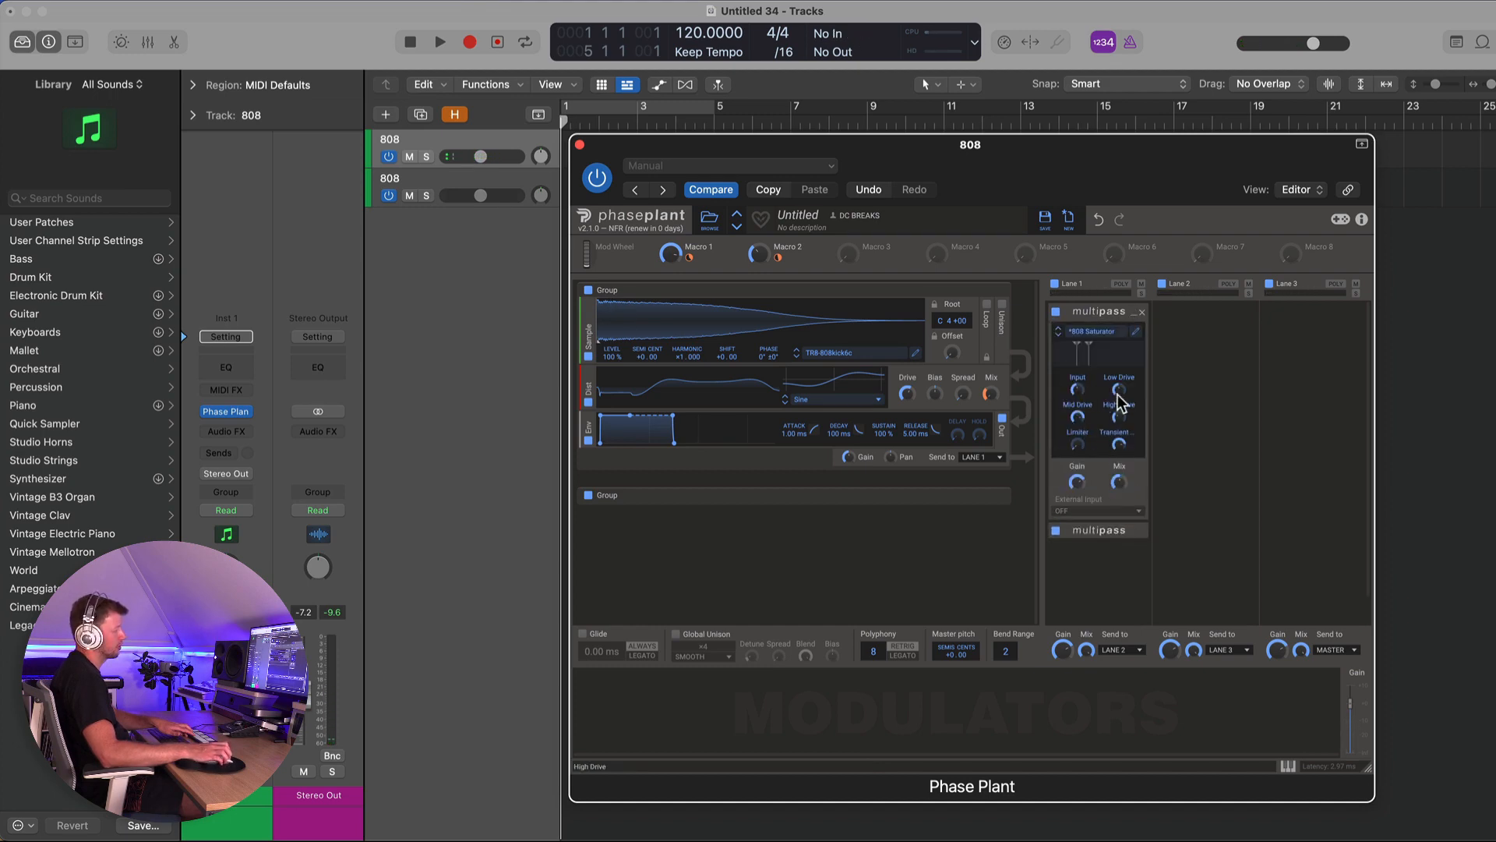
# - Raise the 808 Saturator's Transient Attack knob and adjust its Mix
pyautogui.click(1136, 333)
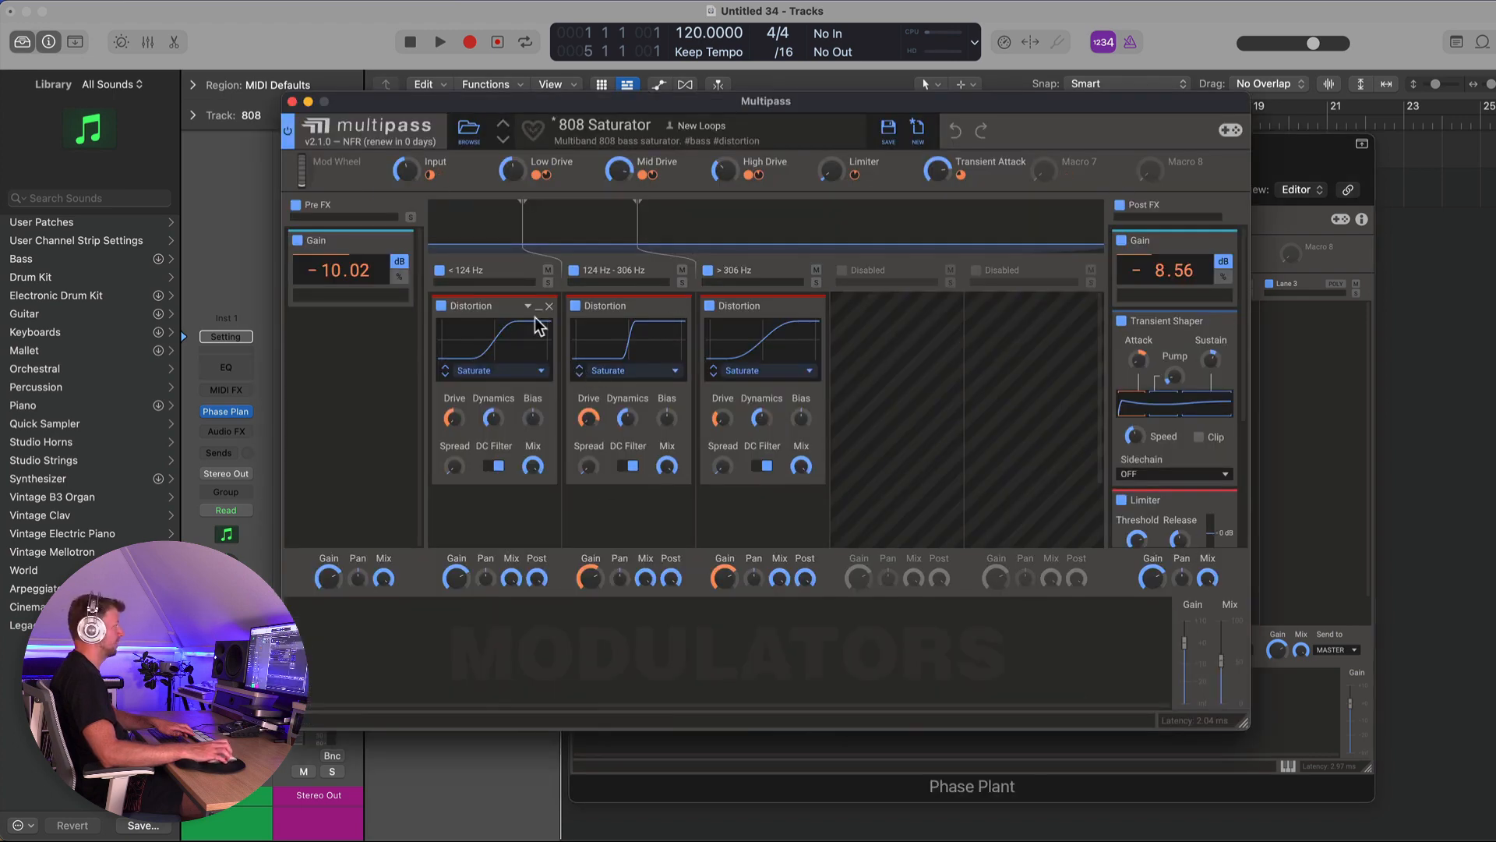
pyautogui.click(291, 102)
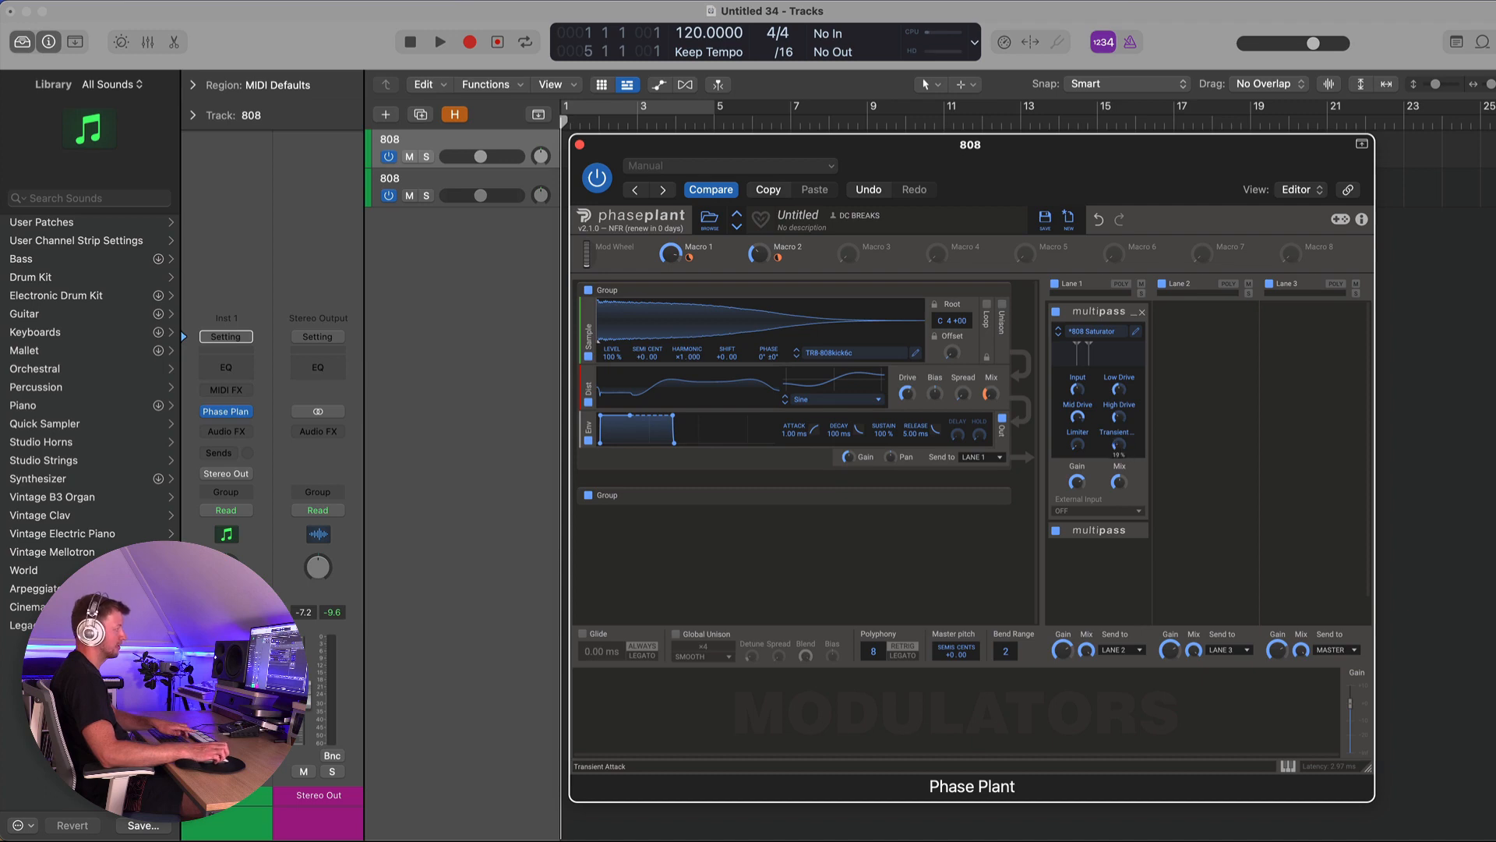
pyautogui.moveTo(1120, 444); pyautogui.dragTo(1120, 366)
pyautogui.moveTo(1119, 482)
pyautogui.mouseDown()
pyautogui.moveTo(1119, 518)
pyautogui.moveTo(1119, 472)
pyautogui.mouseUp()
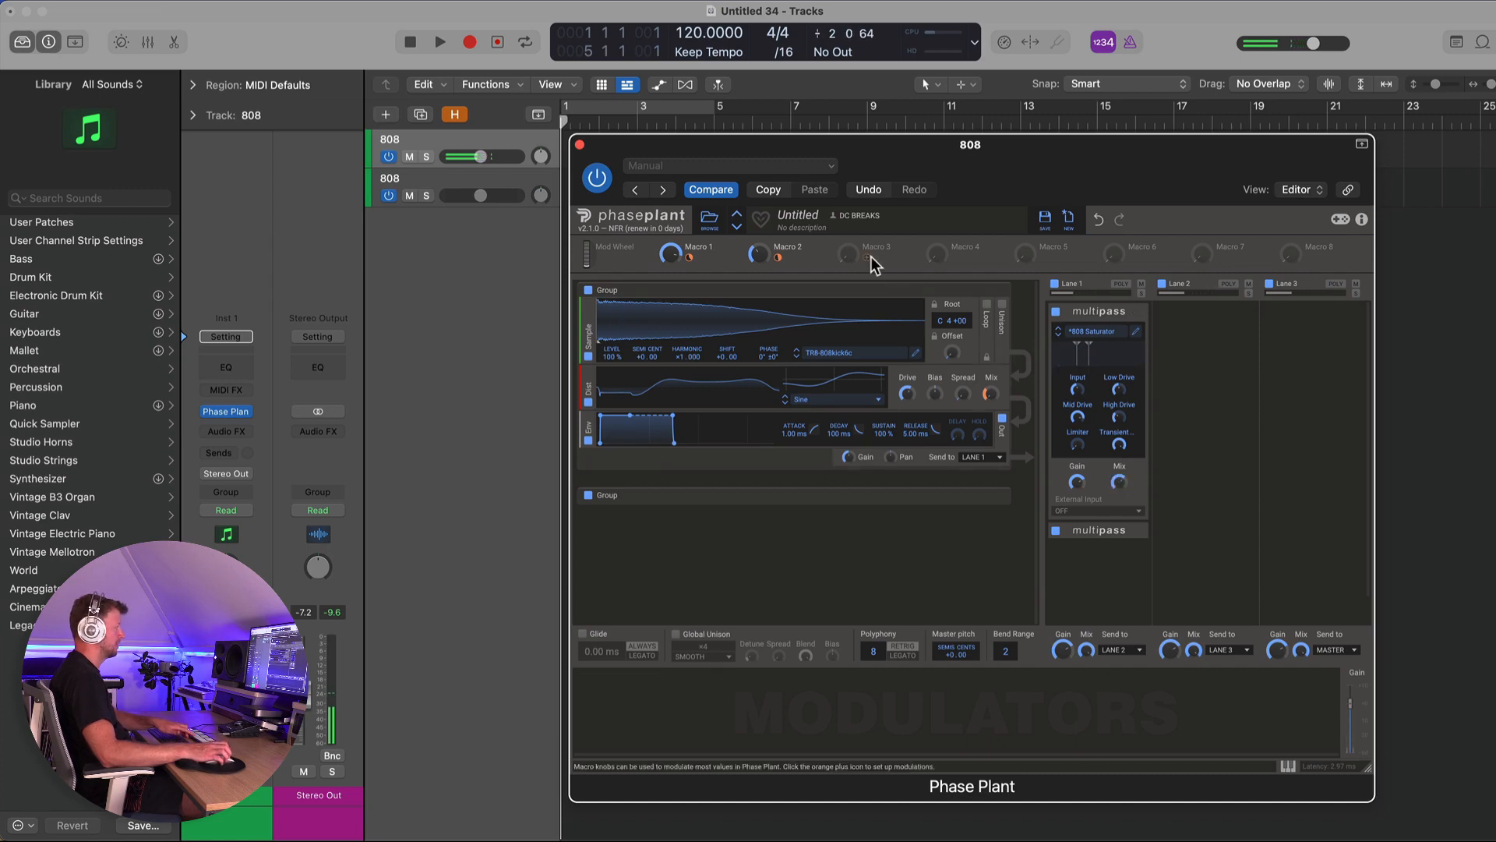
# - Map Macro 3 to the 808 Saturator's Mix and Macro 4 to its Transient Attack
pyautogui.moveTo(867, 257); pyautogui.dragTo(1119, 481)
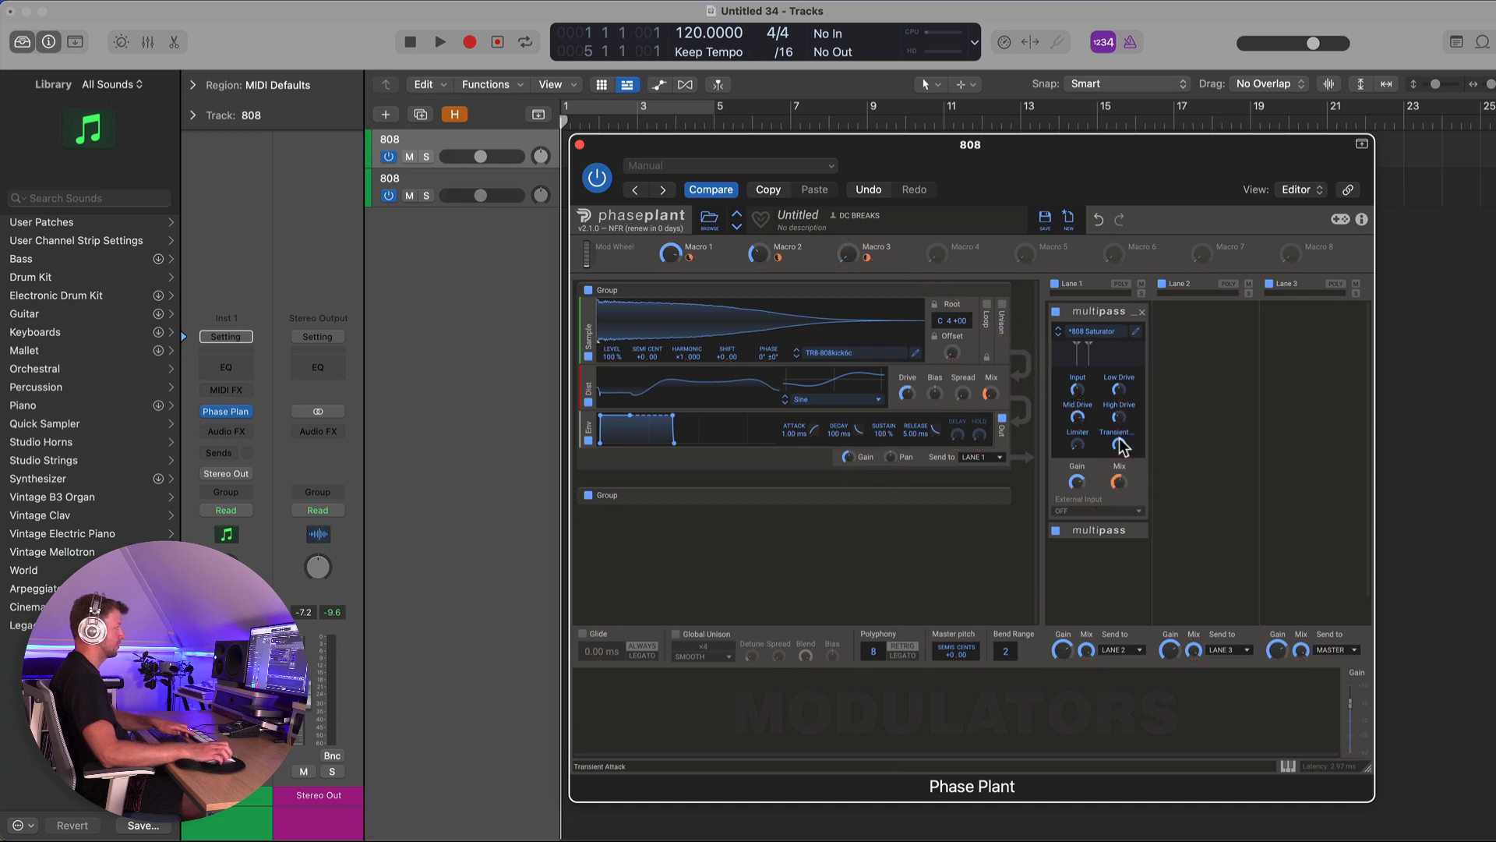
pyautogui.moveTo(936, 252); pyautogui.dragTo(1122, 458)
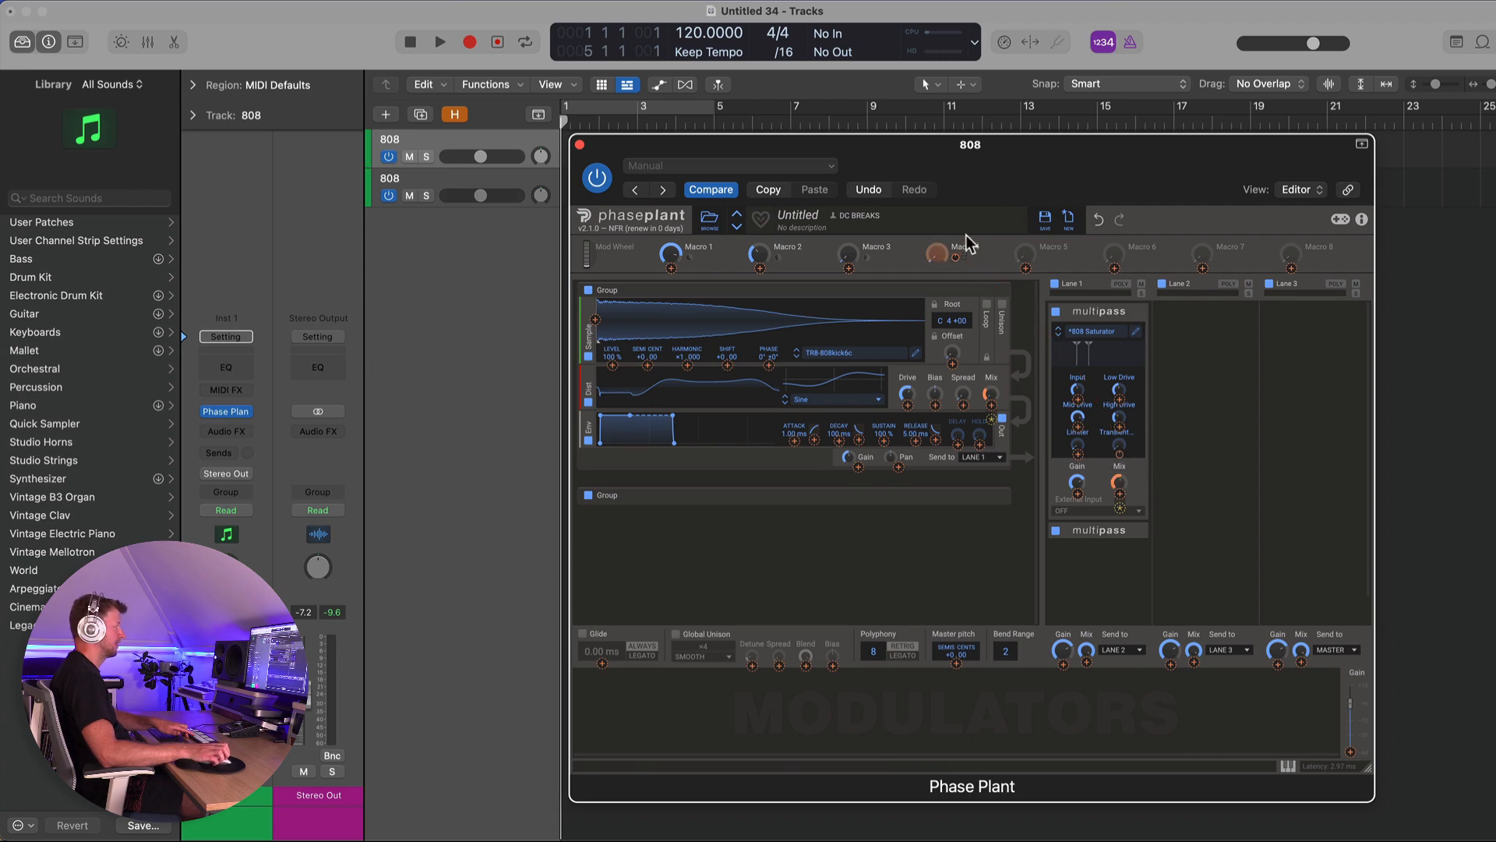
pyautogui.moveTo(968, 243); pyautogui.dragTo(1128, 432)
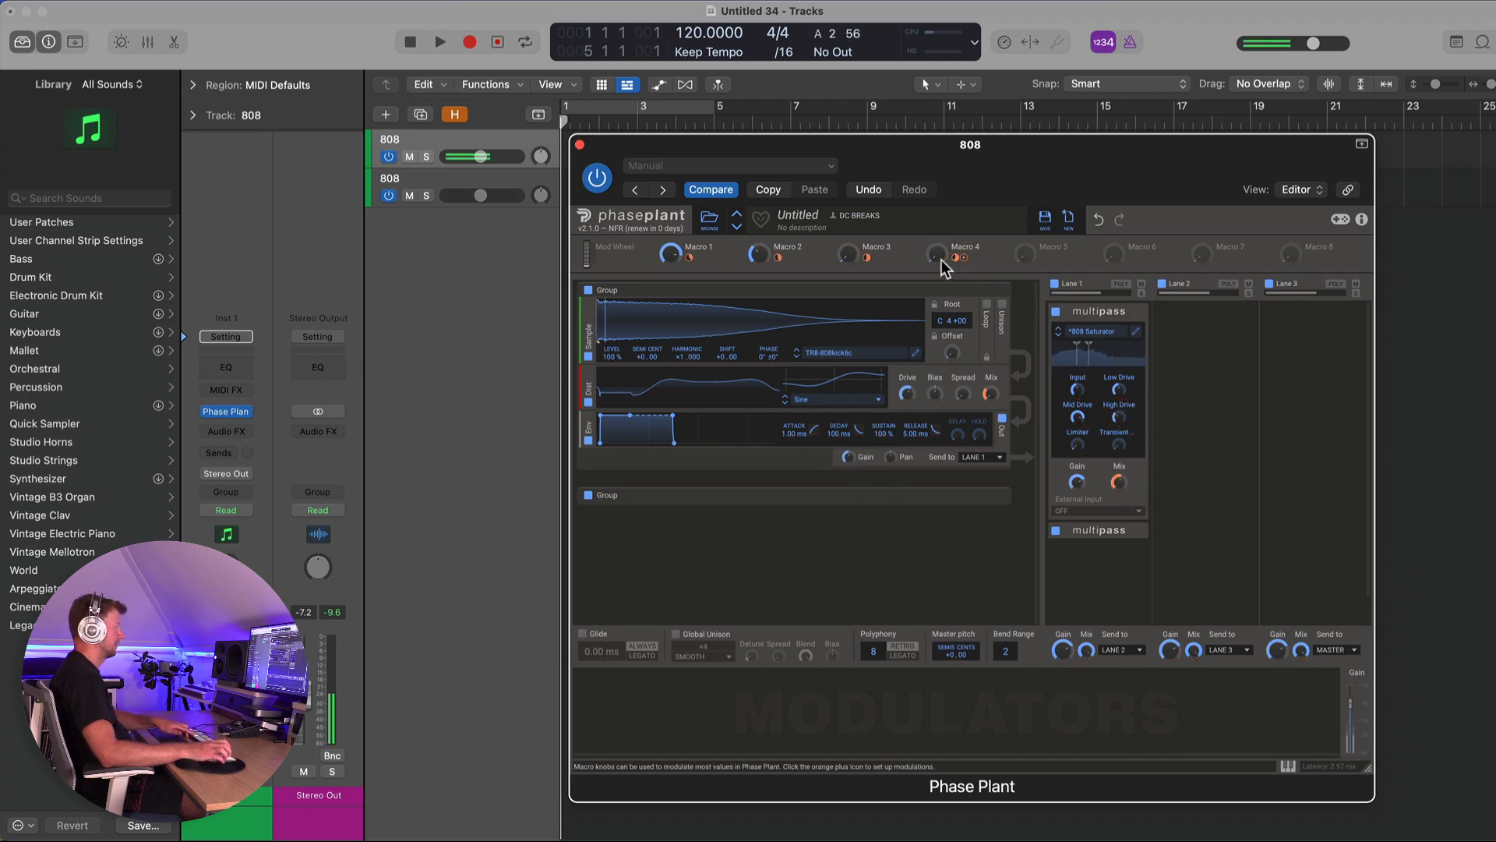
# - Set the levels of Macros 1 through 4 and fine-tune the Distortion drive
pyautogui.moveTo(941, 259); pyautogui.dragTo(938, 203)
pyautogui.moveTo(851, 257); pyautogui.dragTo(851, 204)
pyautogui.moveTo(938, 256); pyautogui.dragTo(937, 226)
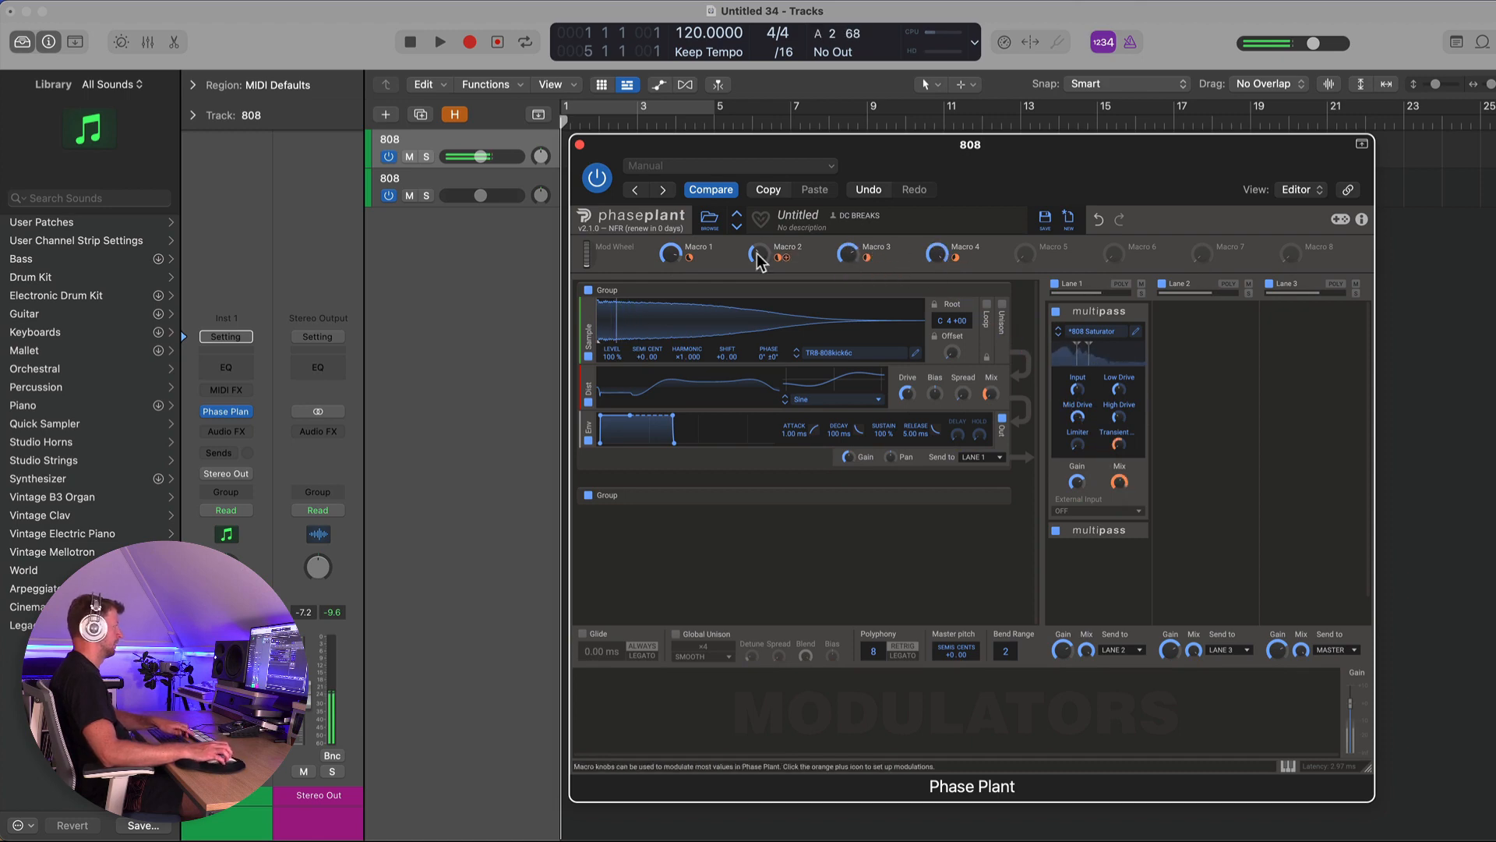
pyautogui.moveTo(759, 257); pyautogui.dragTo(759, 210)
pyautogui.moveTo(670, 253); pyautogui.dragTo(670, 280)
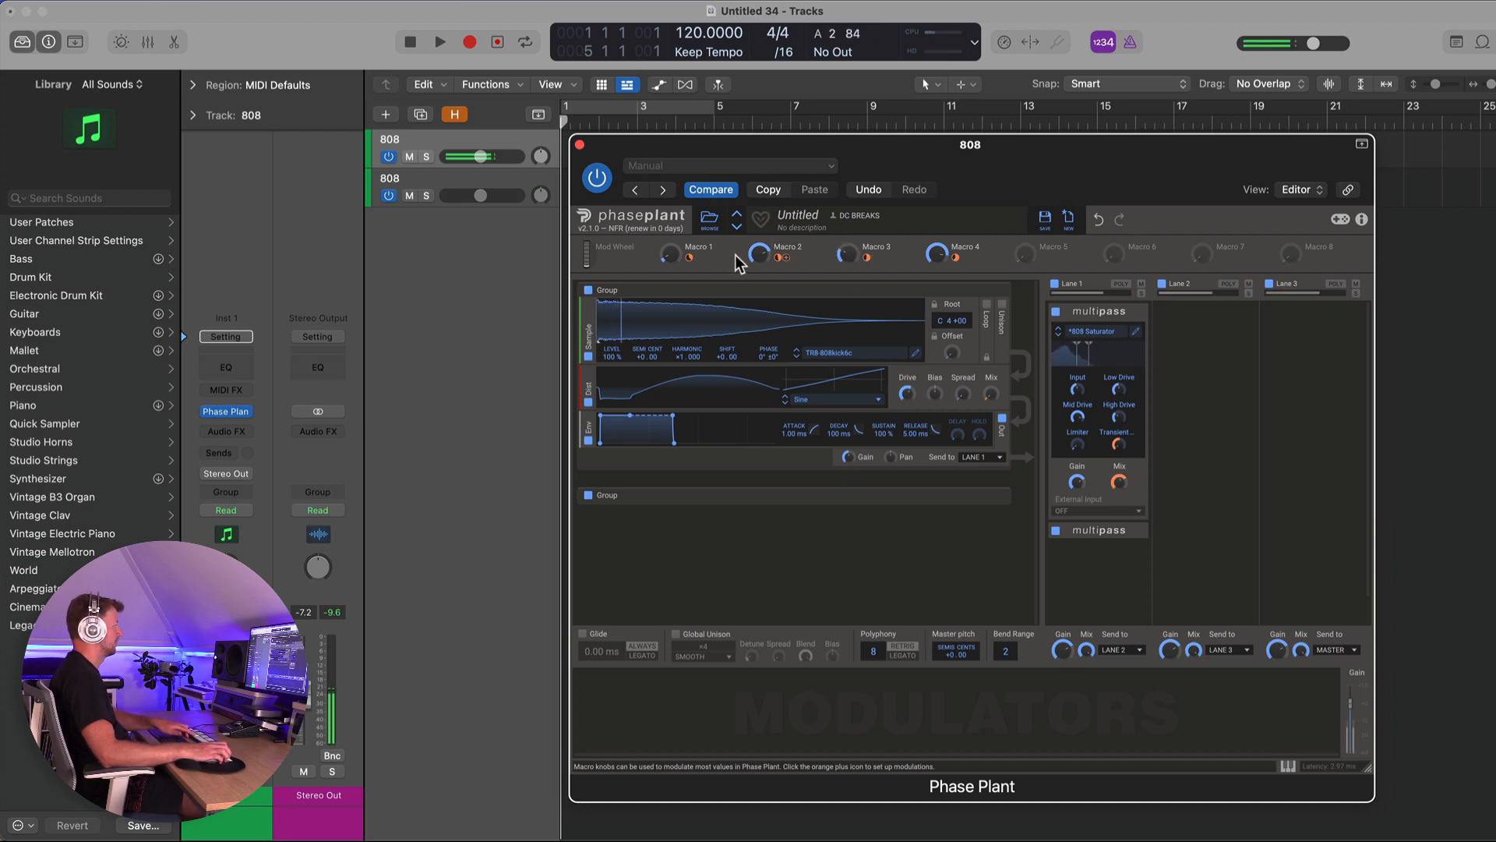
pyautogui.moveTo(670, 254); pyautogui.dragTo(756, 243)
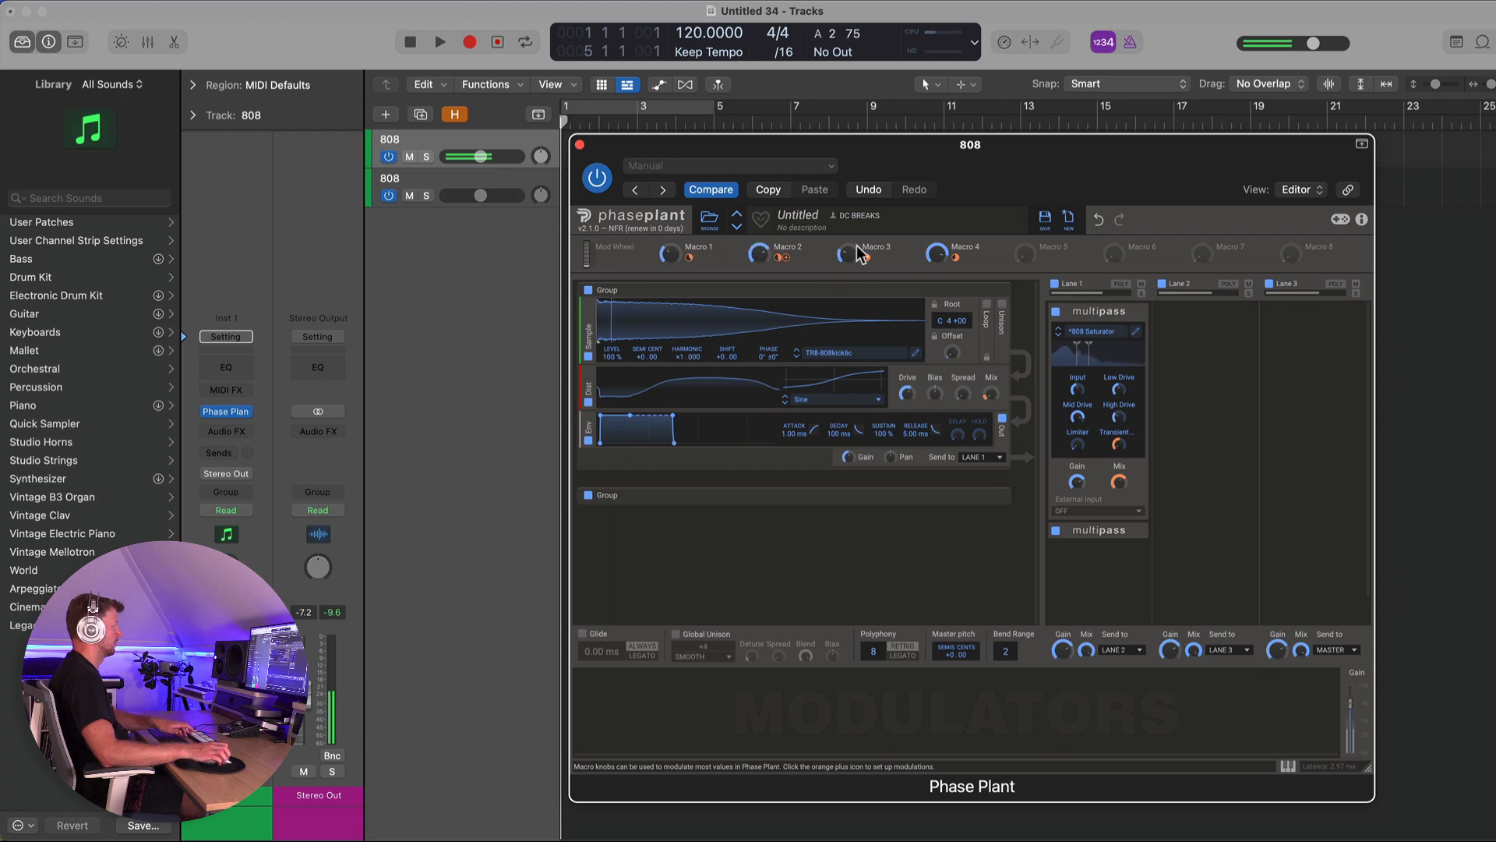
pyautogui.moveTo(859, 254); pyautogui.dragTo(860, 250)
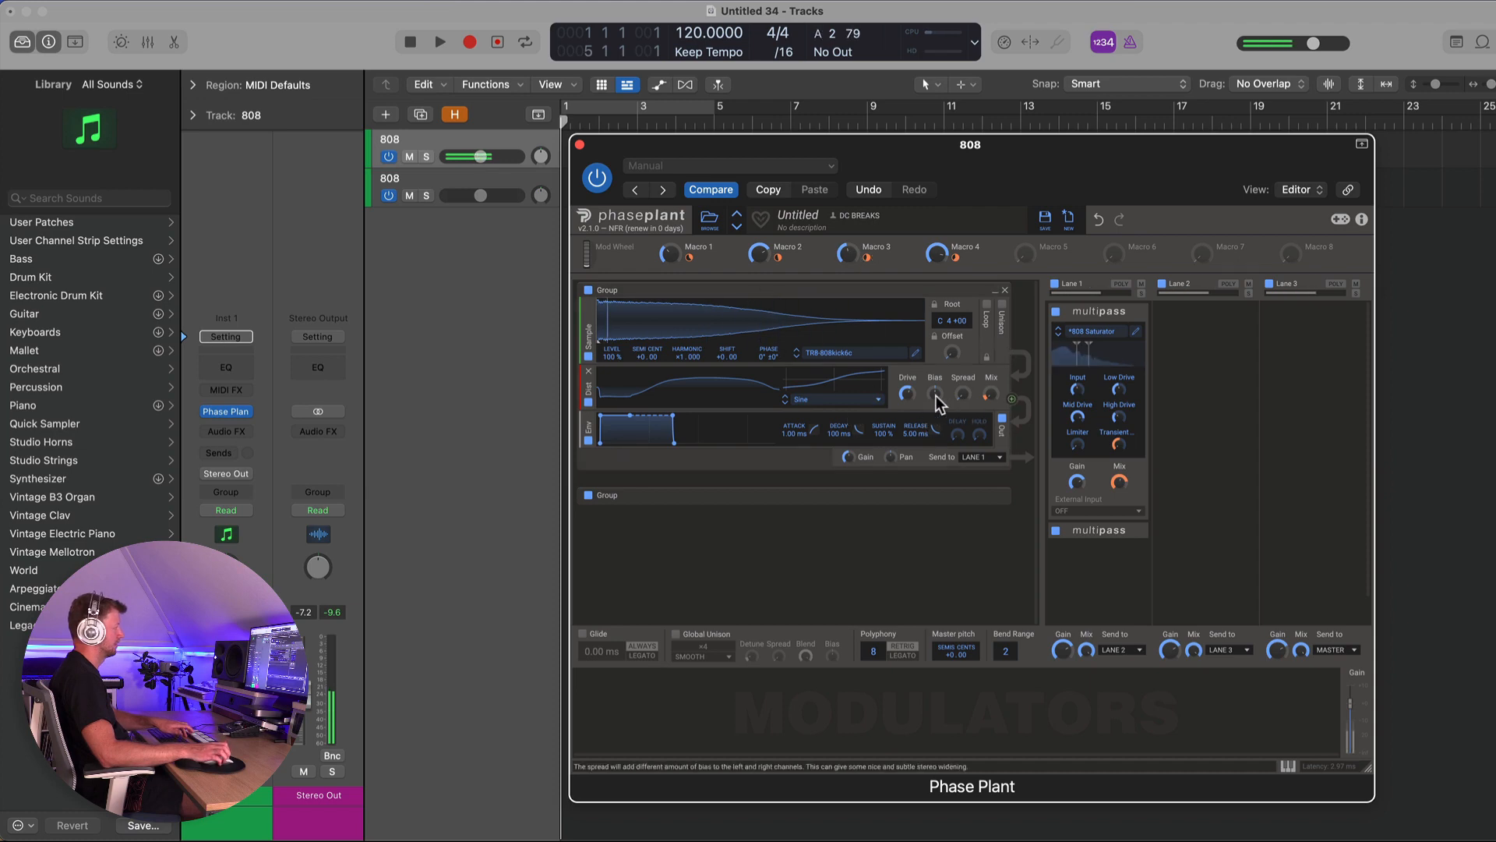
pyautogui.moveTo(907, 394); pyautogui.dragTo(910, 394)
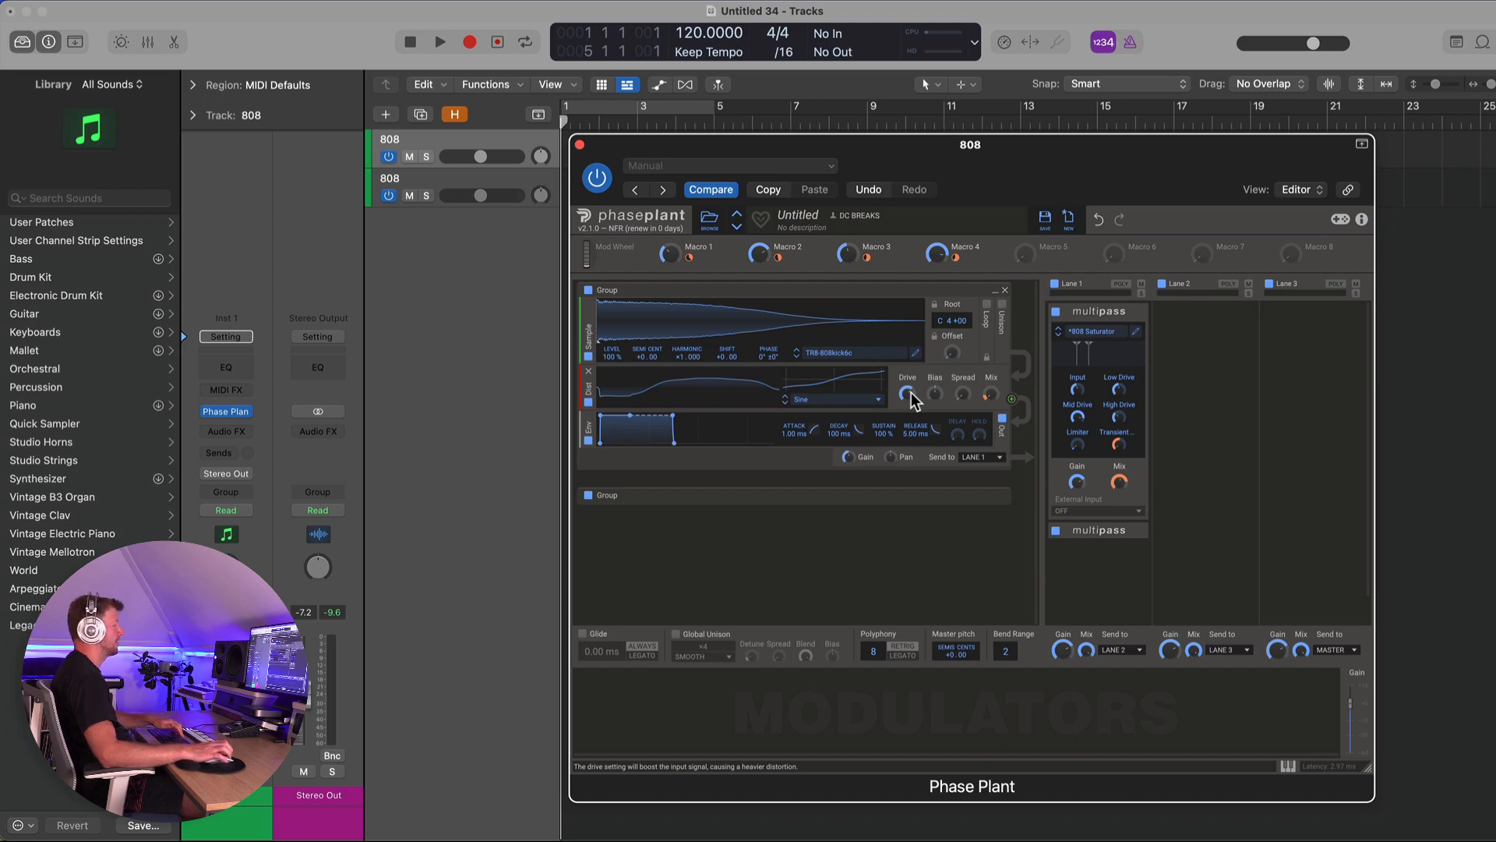
# - Add a Disperser effect to Lane 2 and adjust its Amount
pyautogui.click(1176, 320)
pyautogui.click(1319, 392)
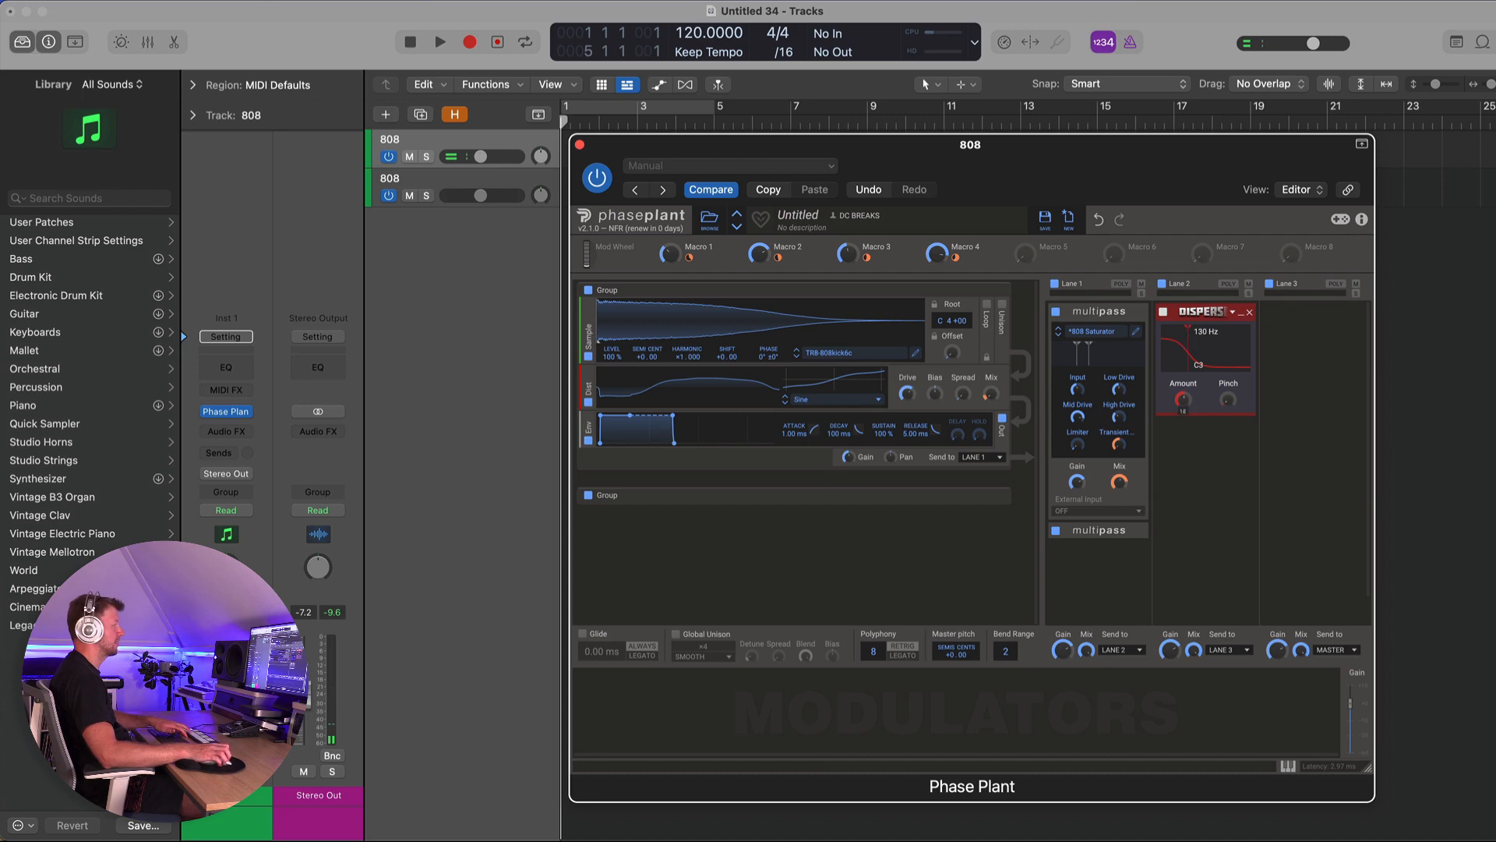
pyautogui.moveTo(1183, 399); pyautogui.dragTo(1183, 404)
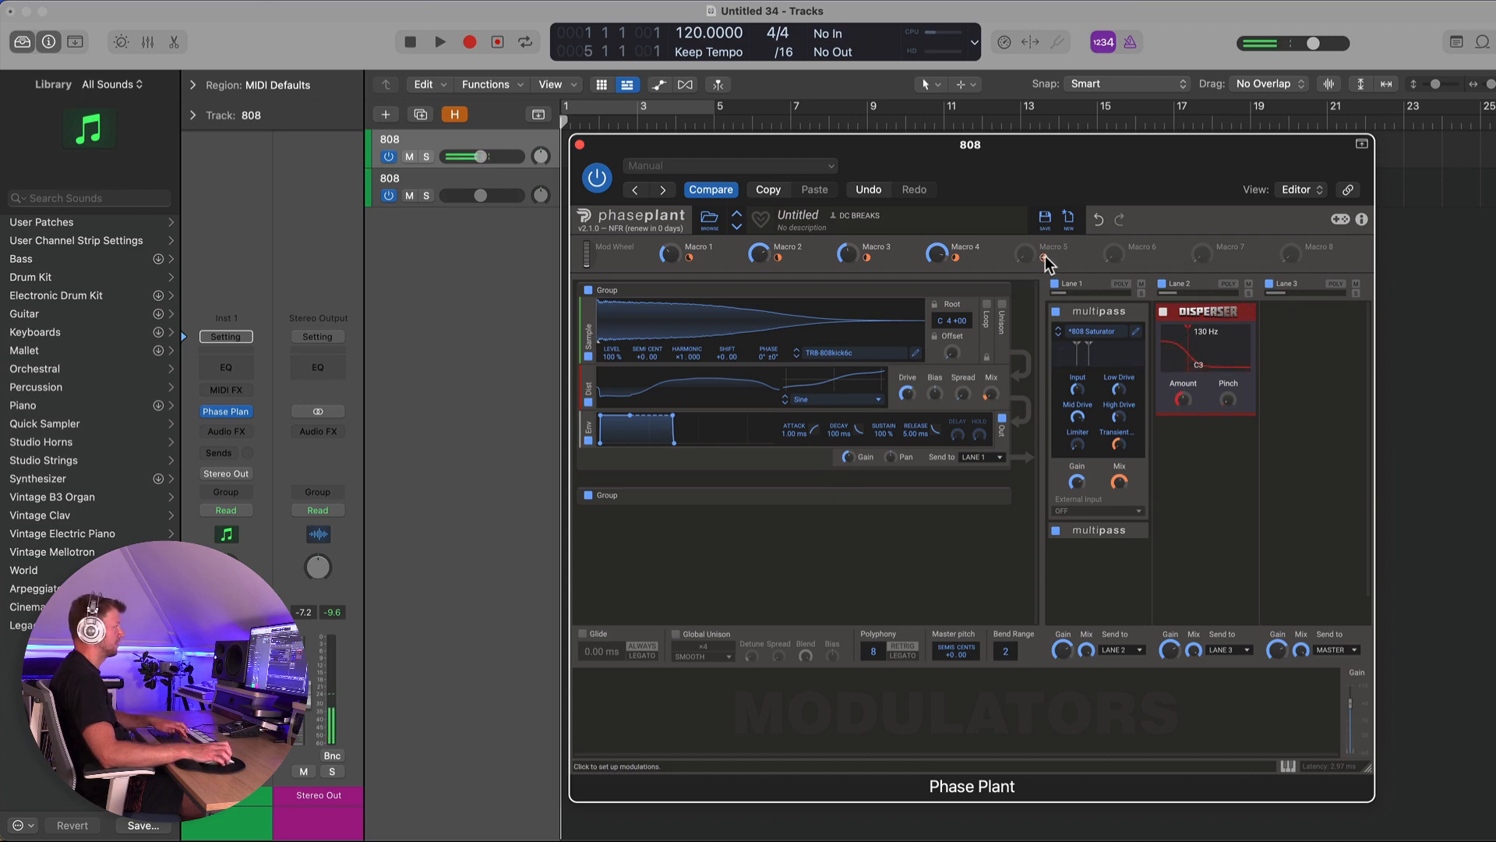
# - Map Macro 5 to the Disperser's Amount and disable the Disperser
pyautogui.moveTo(1054, 262); pyautogui.dragTo(1182, 402)
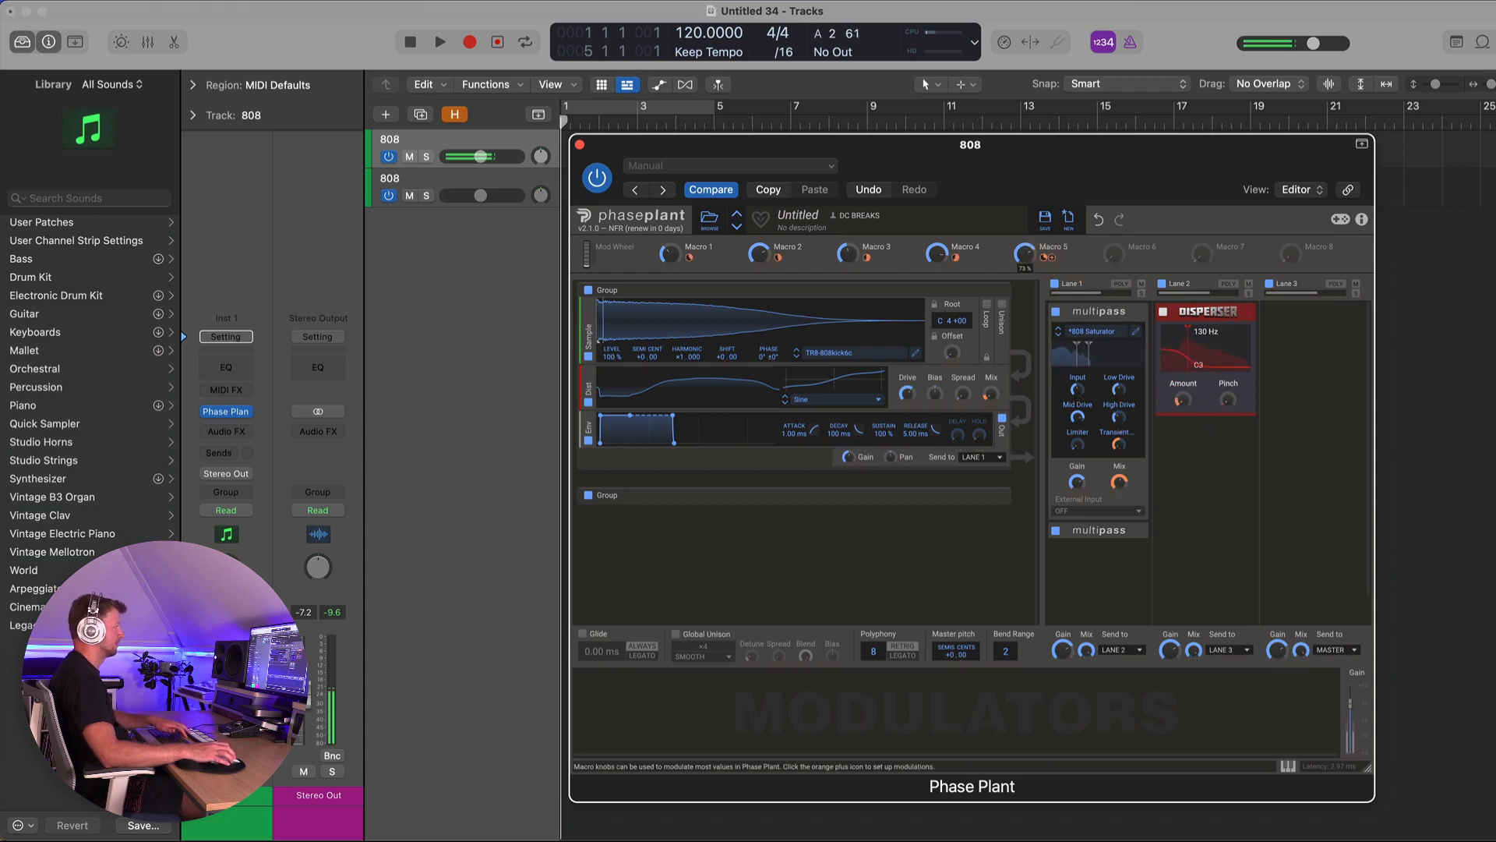
pyautogui.click(1164, 313)
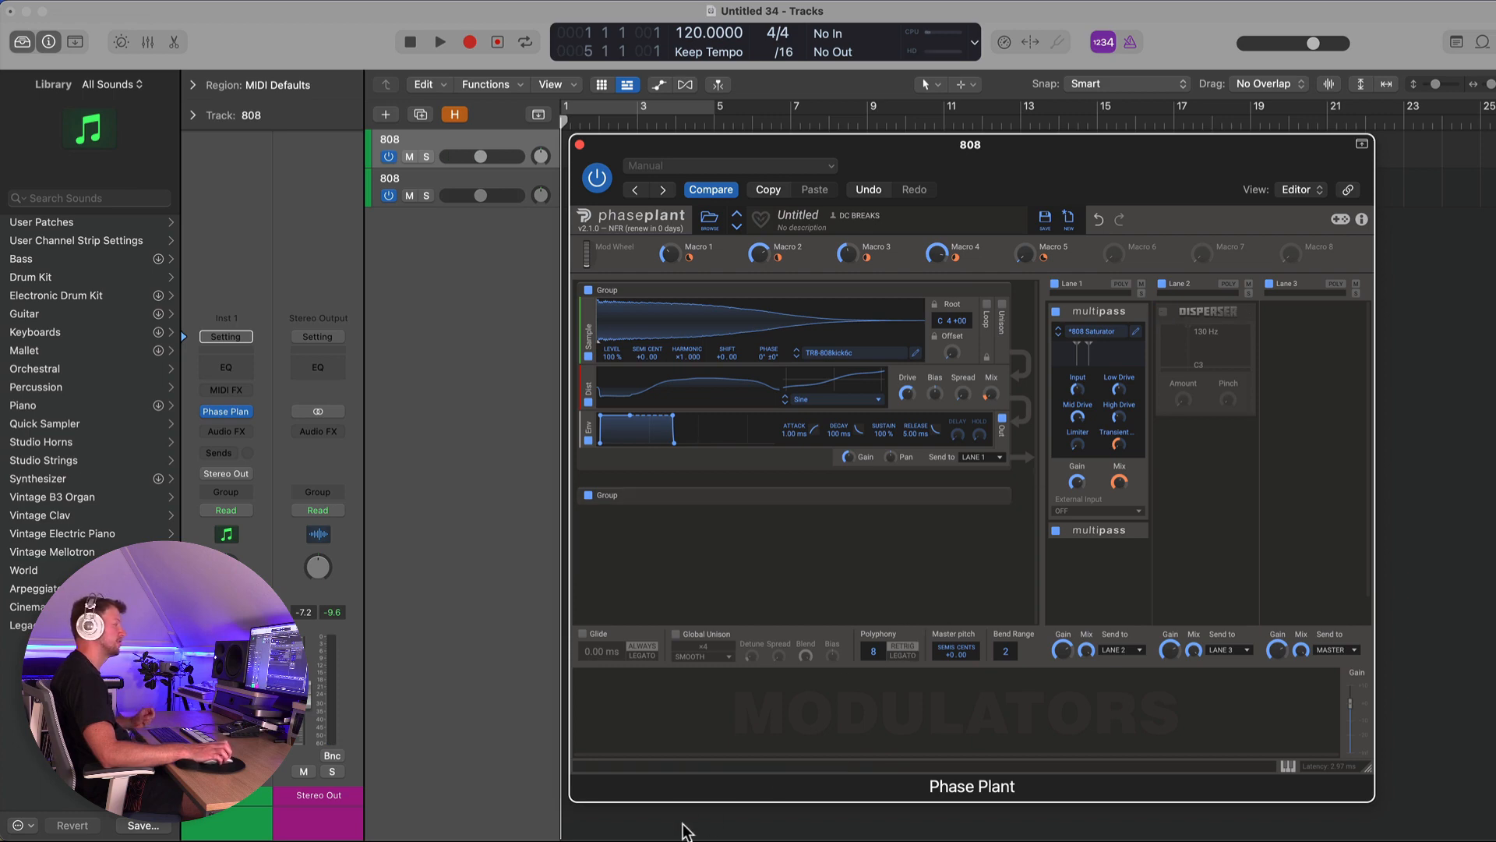
# - Add an Envelope modulator with 0 ms attack, 62.7 ms decay and 2% sustain
pyautogui.click(614, 709)
pyautogui.click(637, 672)
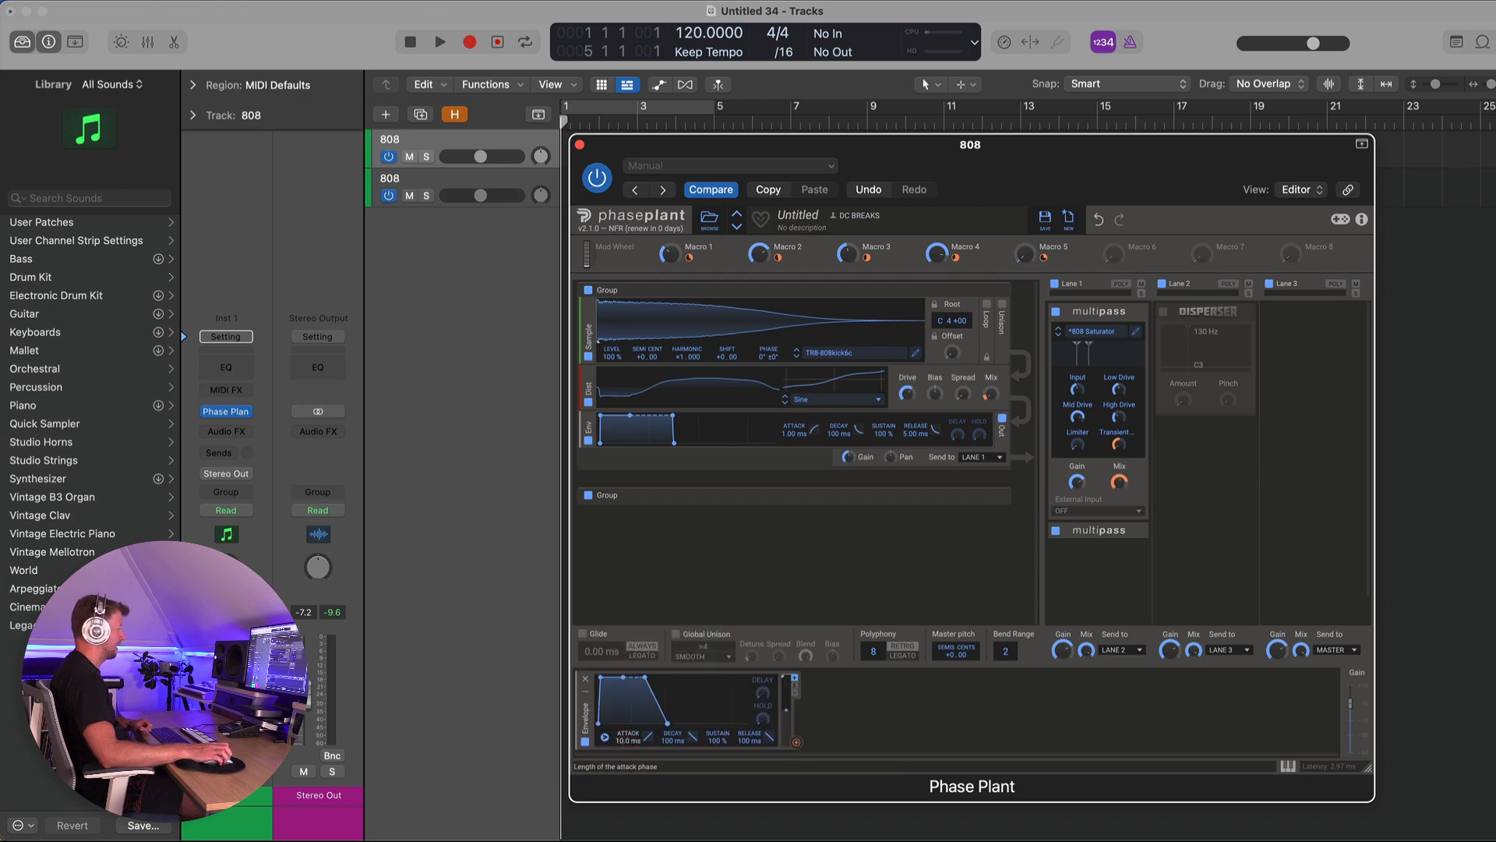
pyautogui.moveTo(628, 738); pyautogui.dragTo(628, 759)
pyautogui.moveTo(622, 678); pyautogui.dragTo(691, 701)
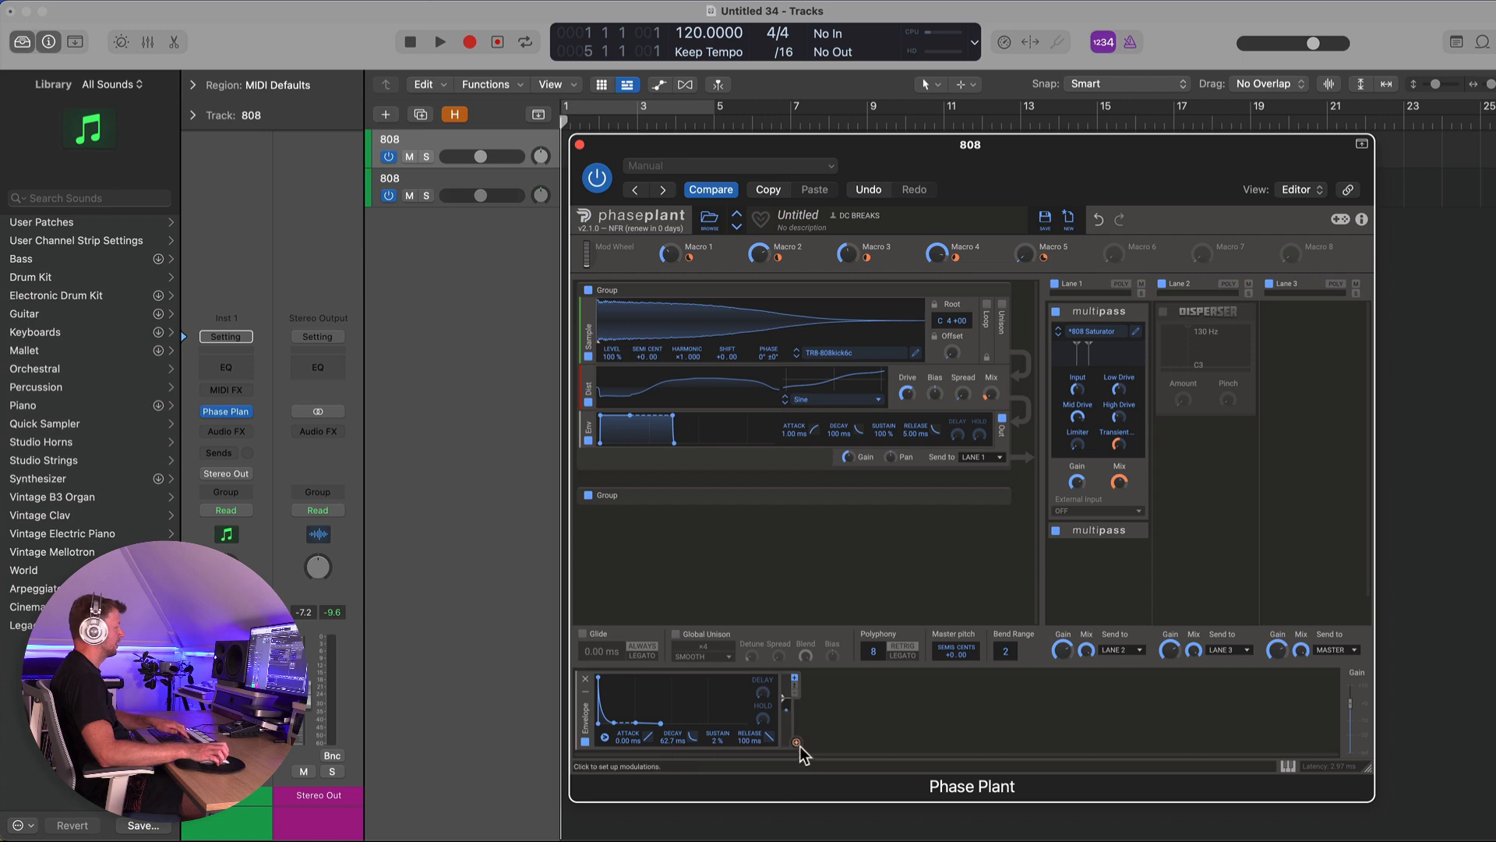
# - Route the envelope to the sample's Harmonic parameter, shorten its decay to 28.9 ms, and toggle it to compare
pyautogui.moveTo(797, 743); pyautogui.dragTo(687, 364)
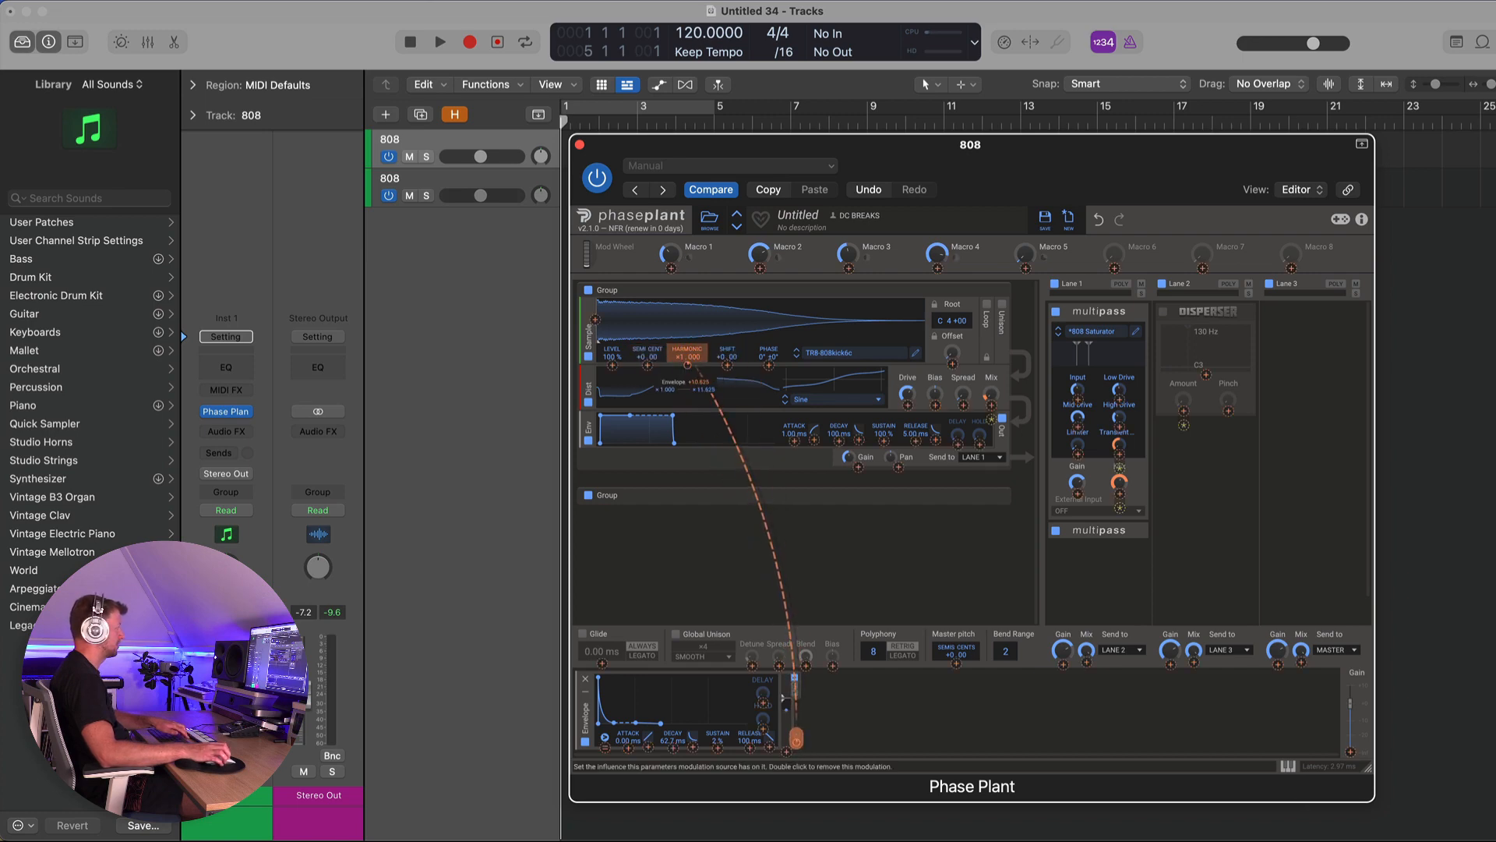
pyautogui.click(821, 706)
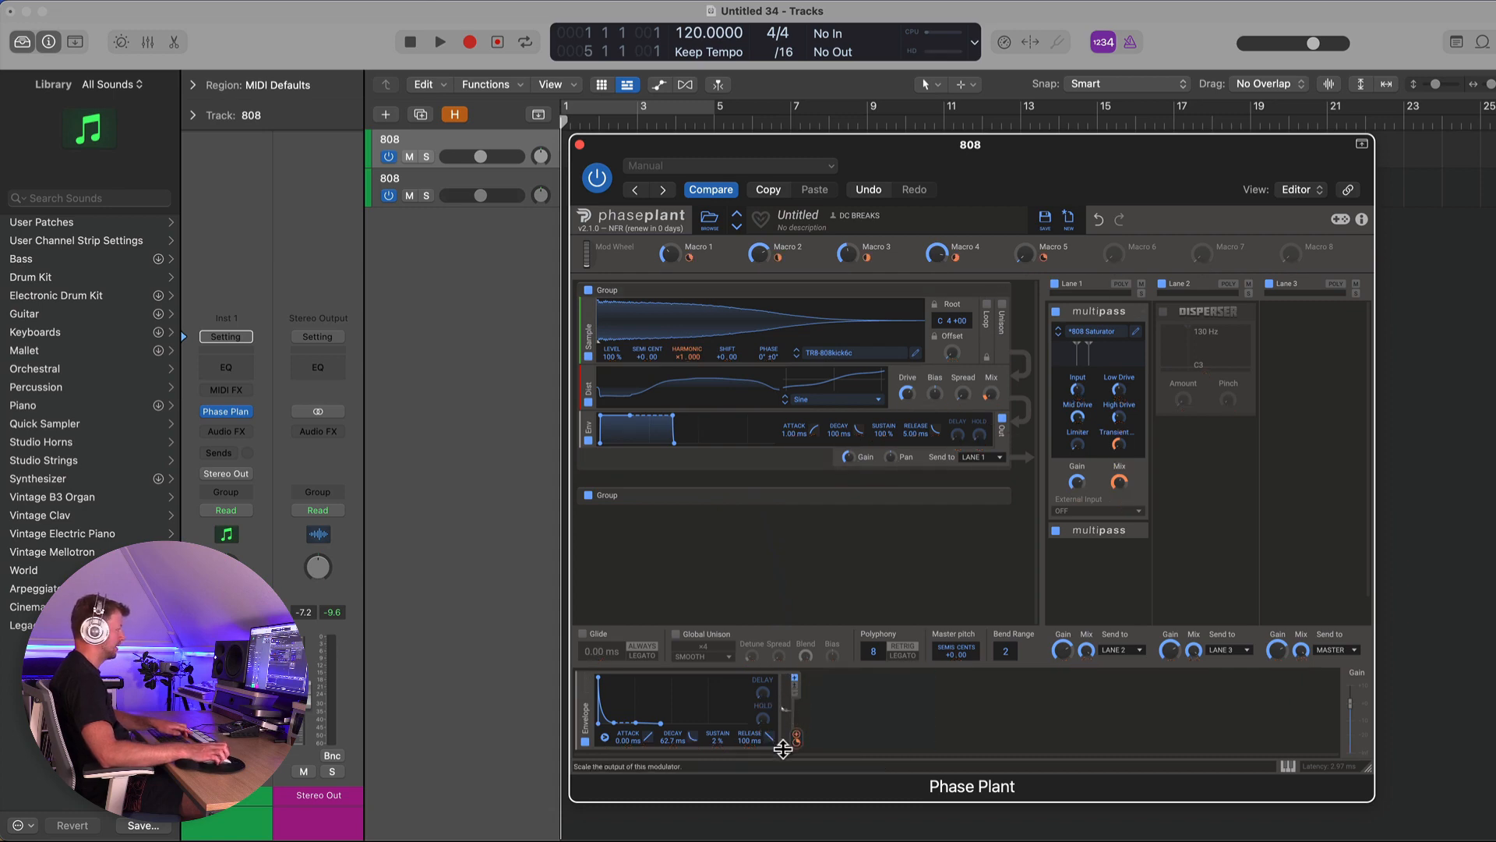
pyautogui.moveTo(782, 744); pyautogui.dragTo(790, 686)
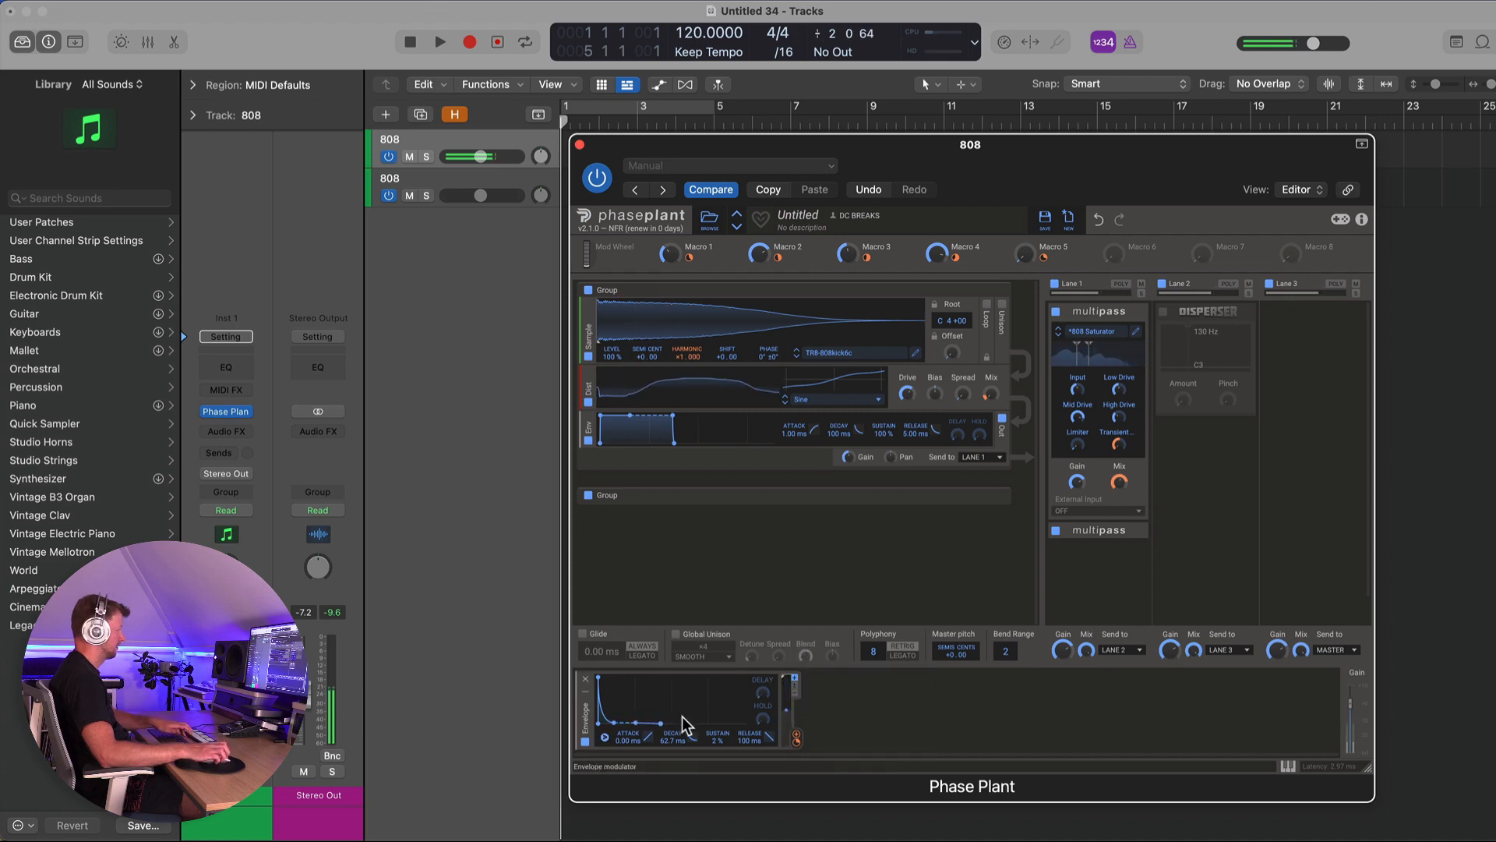
pyautogui.moveTo(673, 739); pyautogui.dragTo(673, 752)
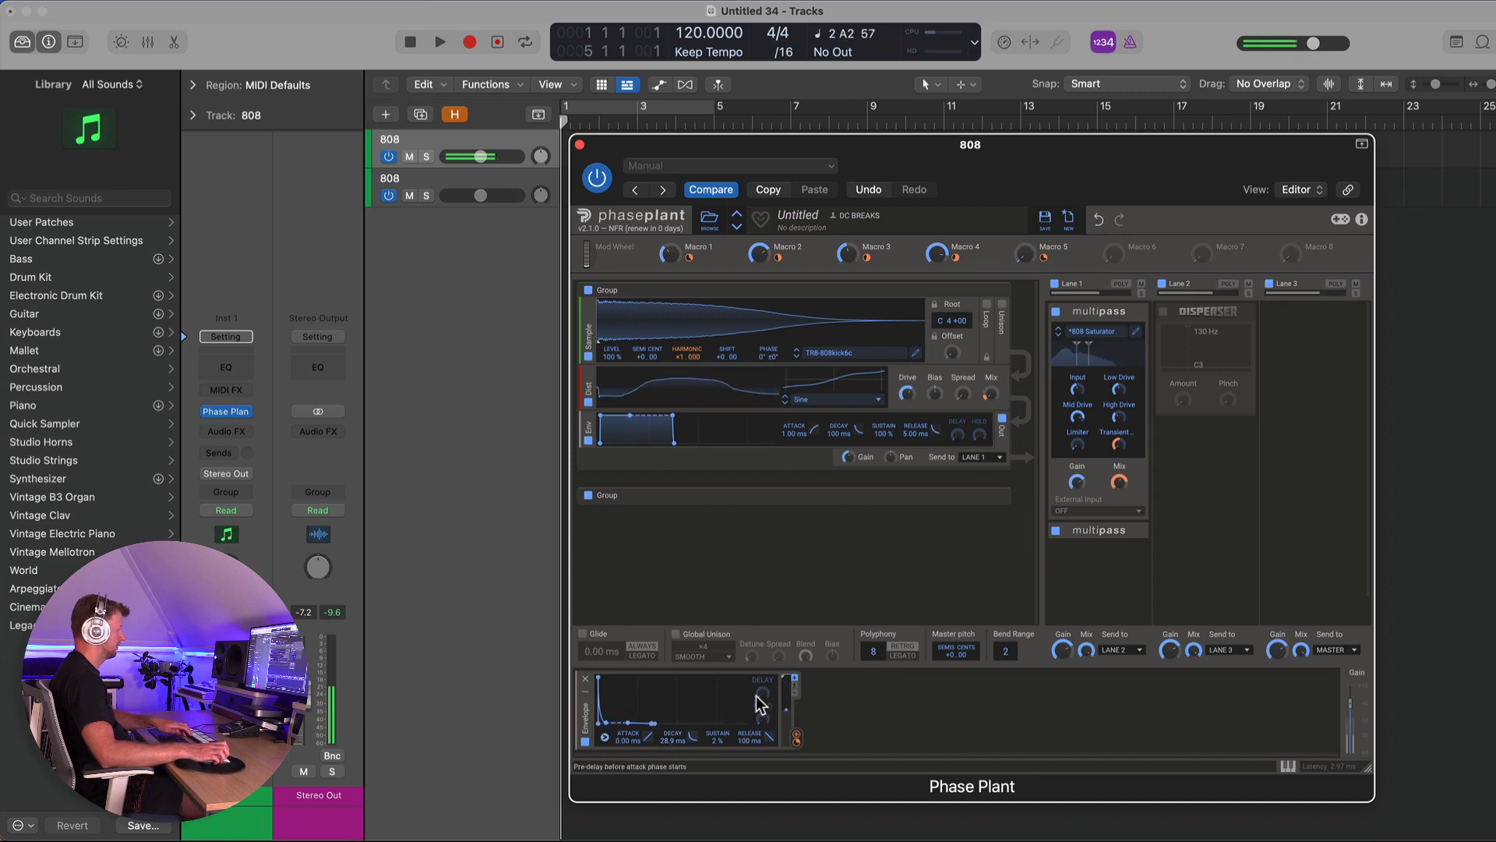
pyautogui.click(587, 743)
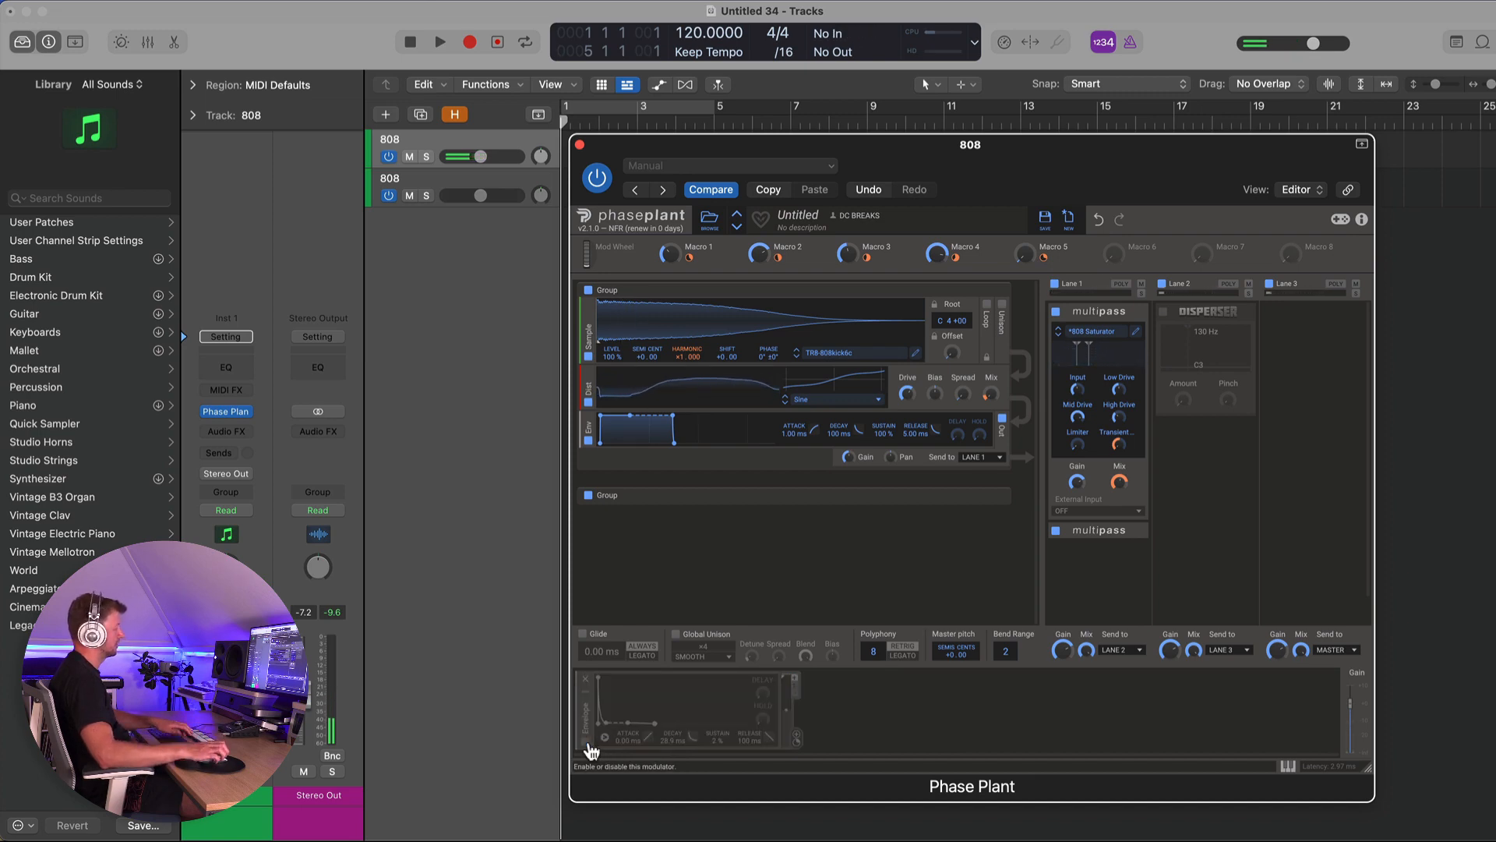
pyautogui.click(588, 745)
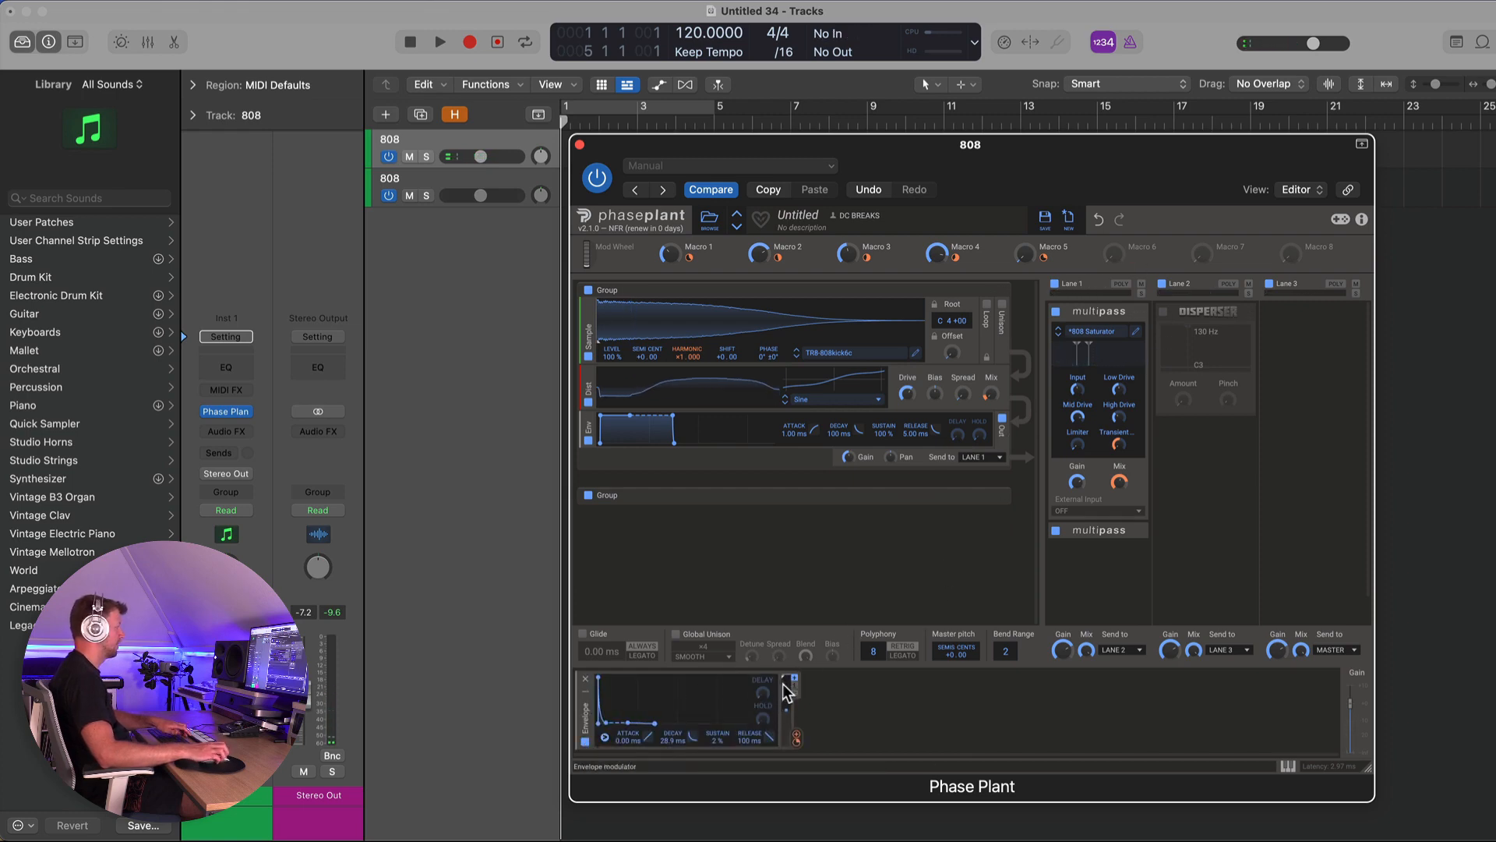
# - Adjust the envelope's modulation depth, set its decay to 35.4 ms, and raise Macro 6
pyautogui.moveTo(787, 710); pyautogui.dragTo(810, 679)
pyautogui.moveTo(787, 751); pyautogui.dragTo(787, 676)
pyautogui.click(846, 719)
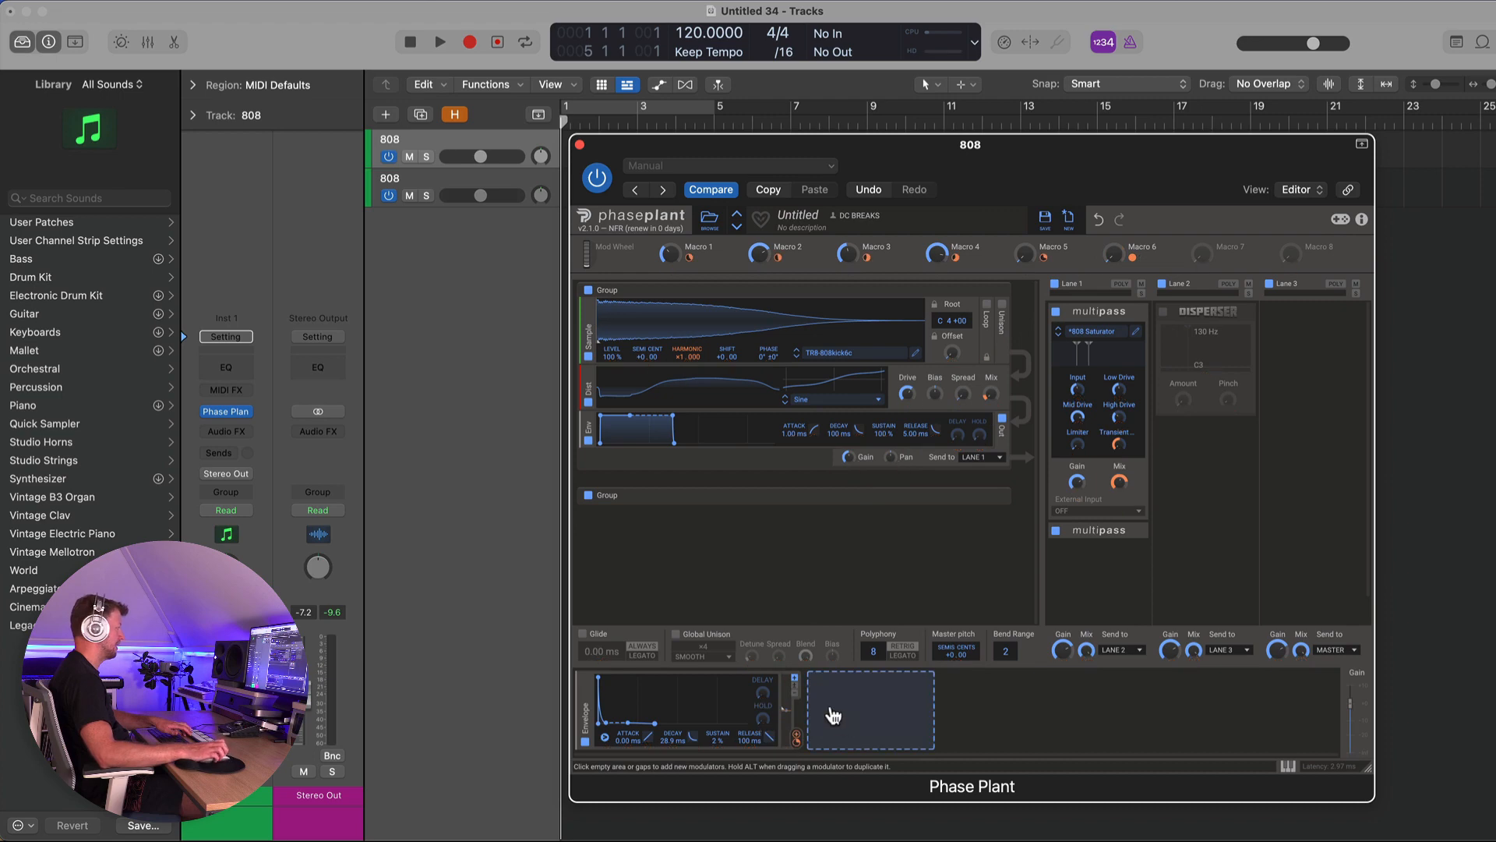
pyautogui.moveTo(1118, 254); pyautogui.dragTo(1118, 219)
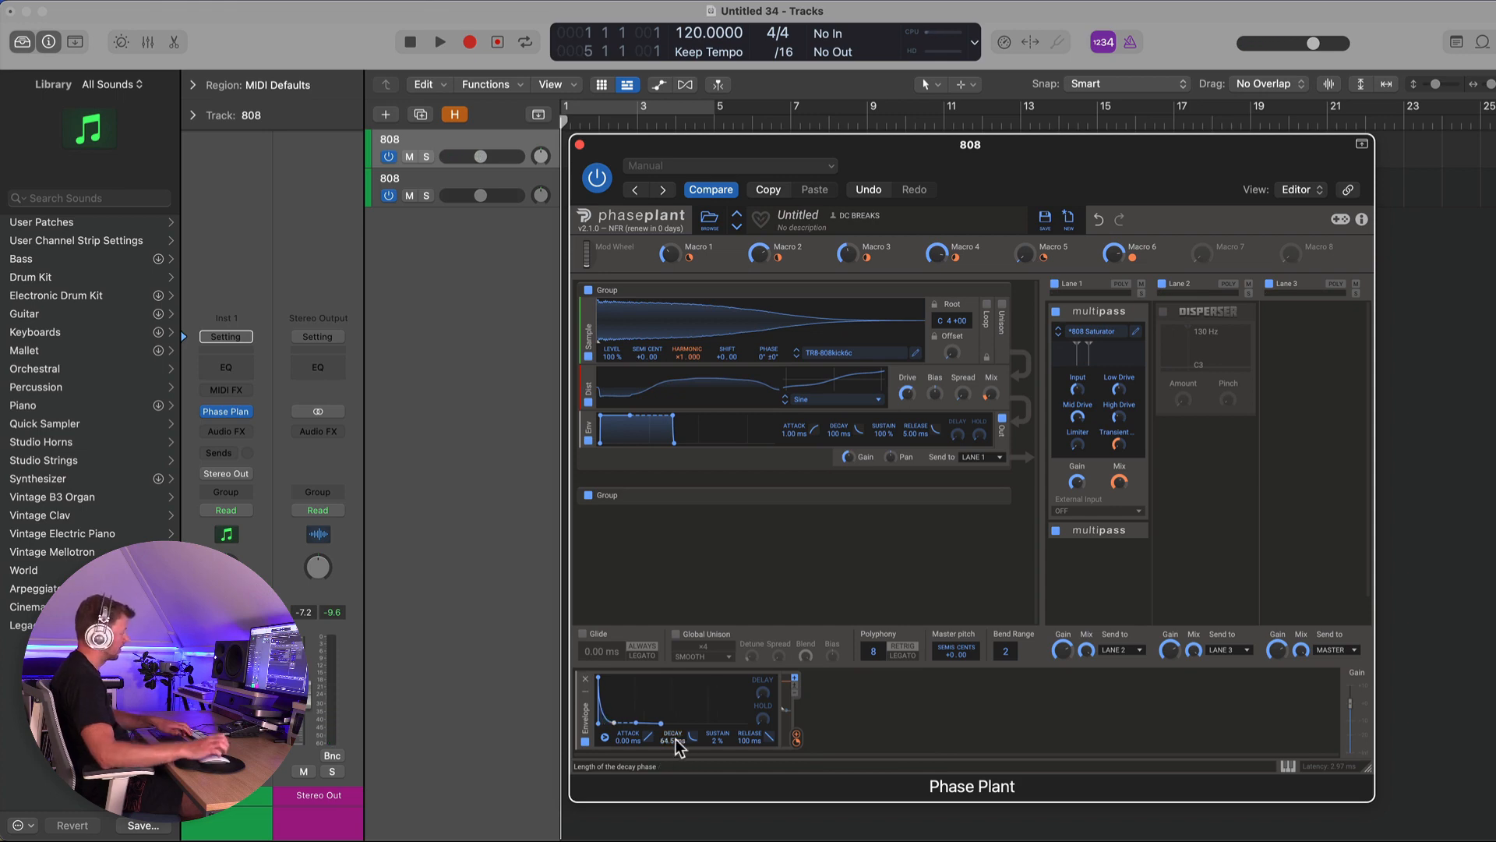
pyautogui.moveTo(678, 744)
pyautogui.mouseDown()
pyautogui.moveTo(678, 693)
pyautogui.moveTo(678, 754)
pyautogui.mouseUp()
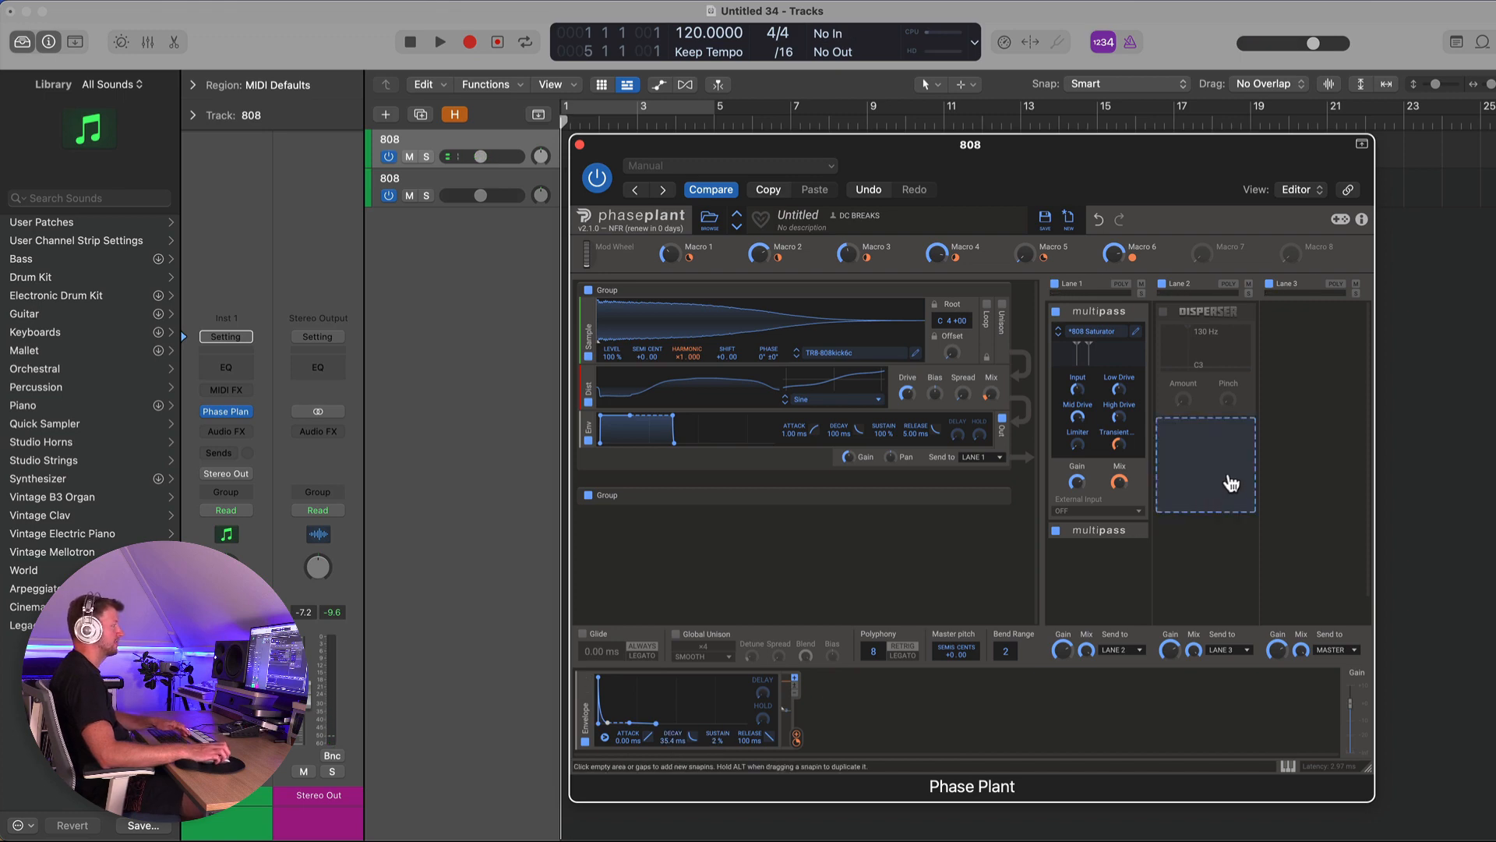
# - Add a 3-Band EQ and a Reverb to Lane 3, lowering the reverb's Mix
pyautogui.click(1312, 333)
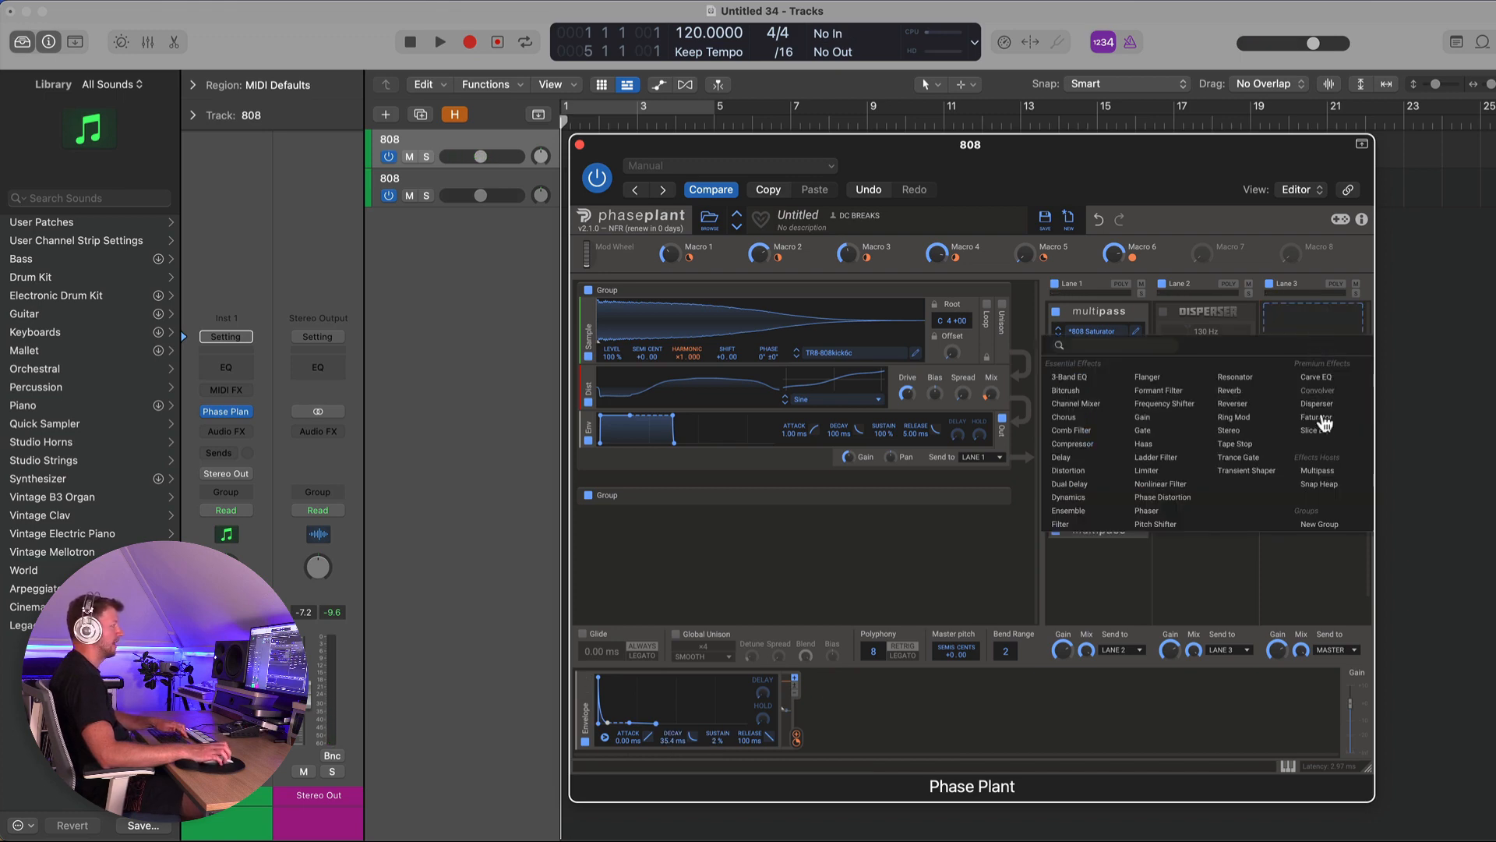
pyautogui.click(1082, 380)
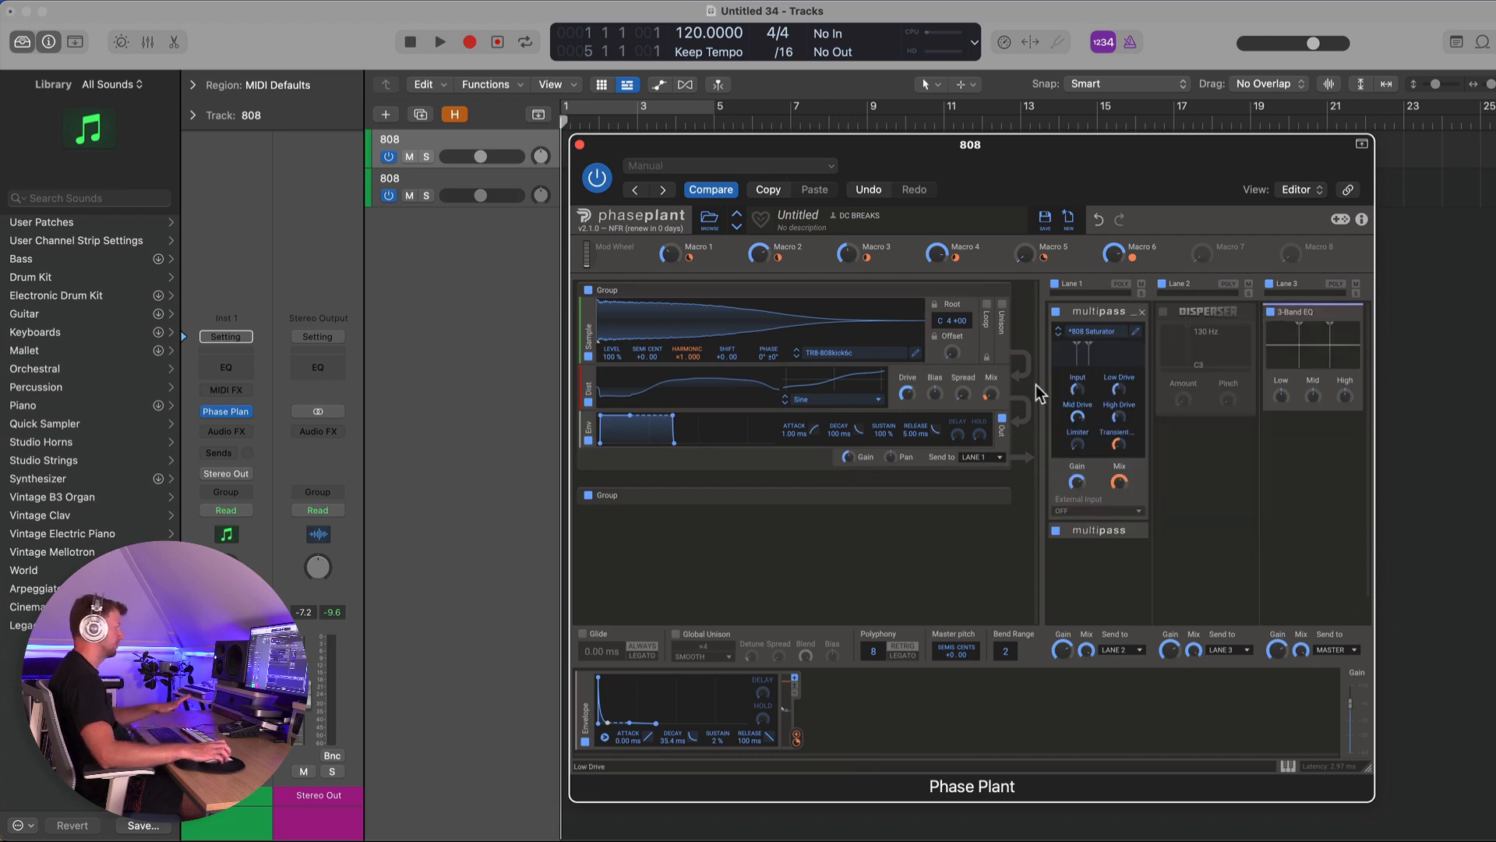
pyautogui.click(1300, 452)
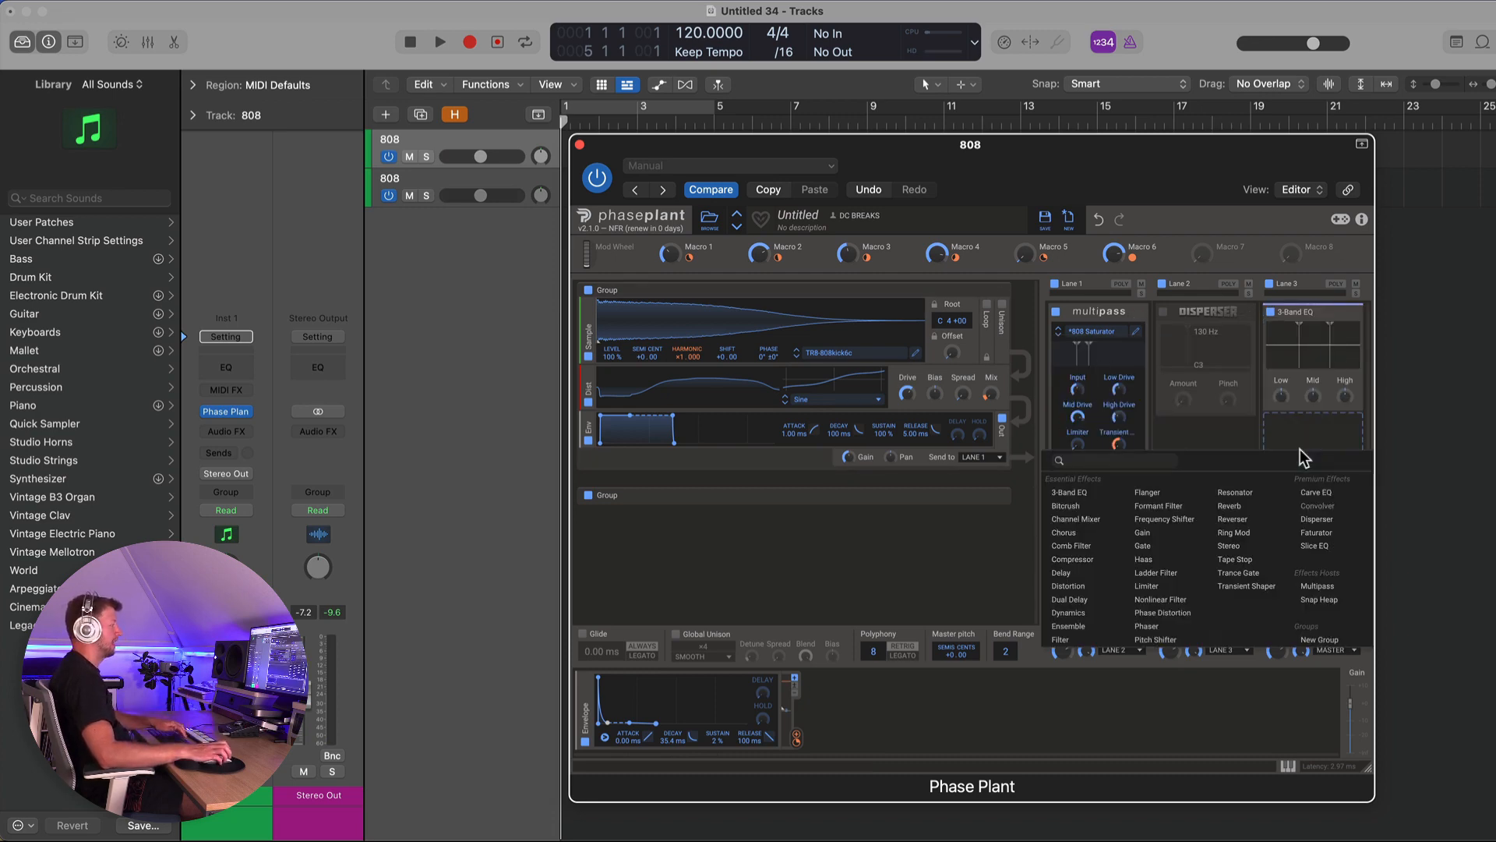
pyautogui.click(1268, 506)
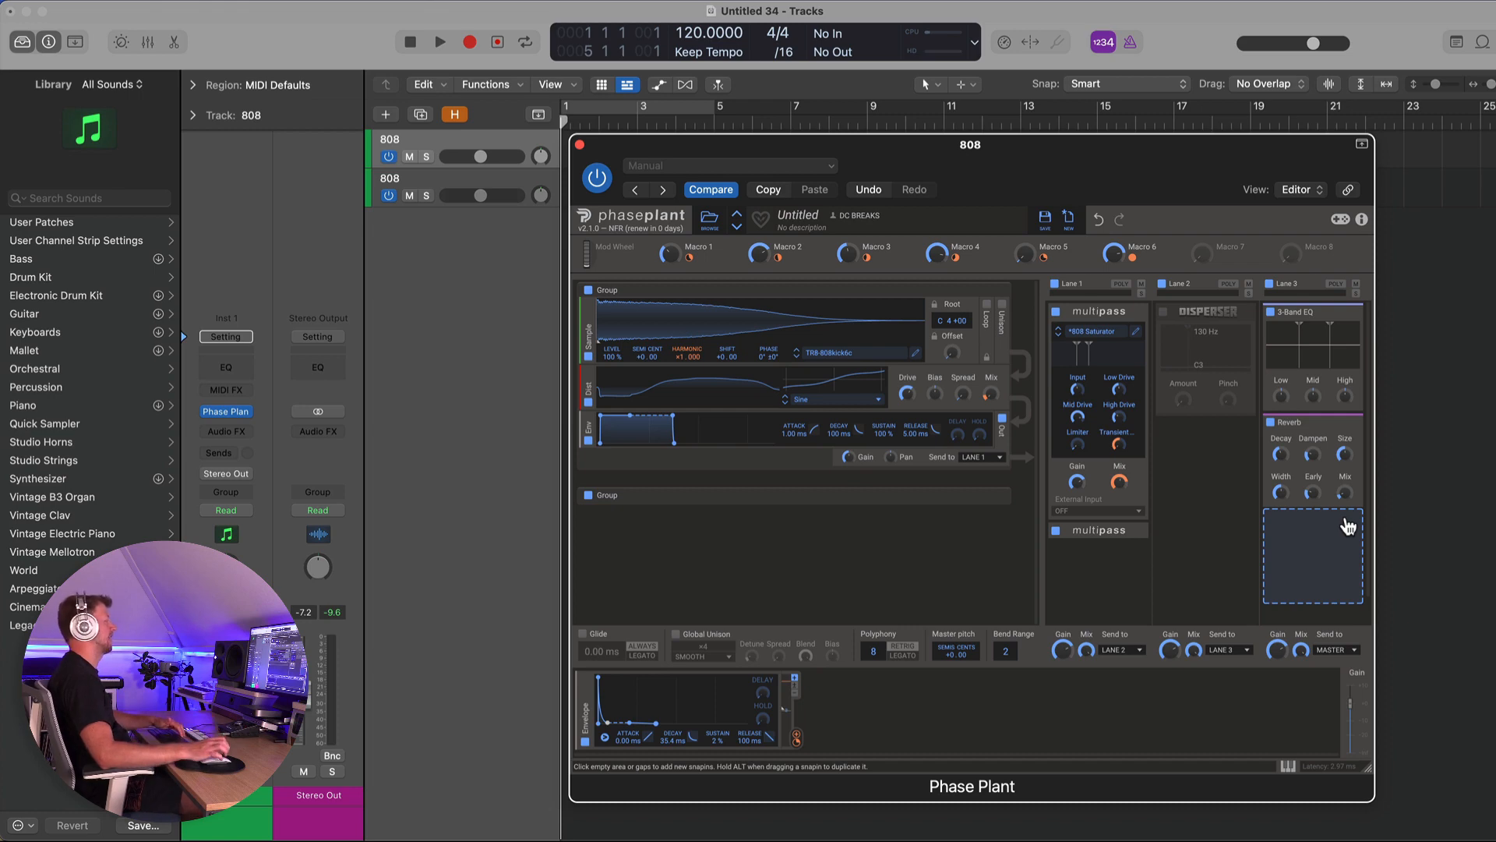
pyautogui.moveTo(1344, 493); pyautogui.dragTo(1345, 498)
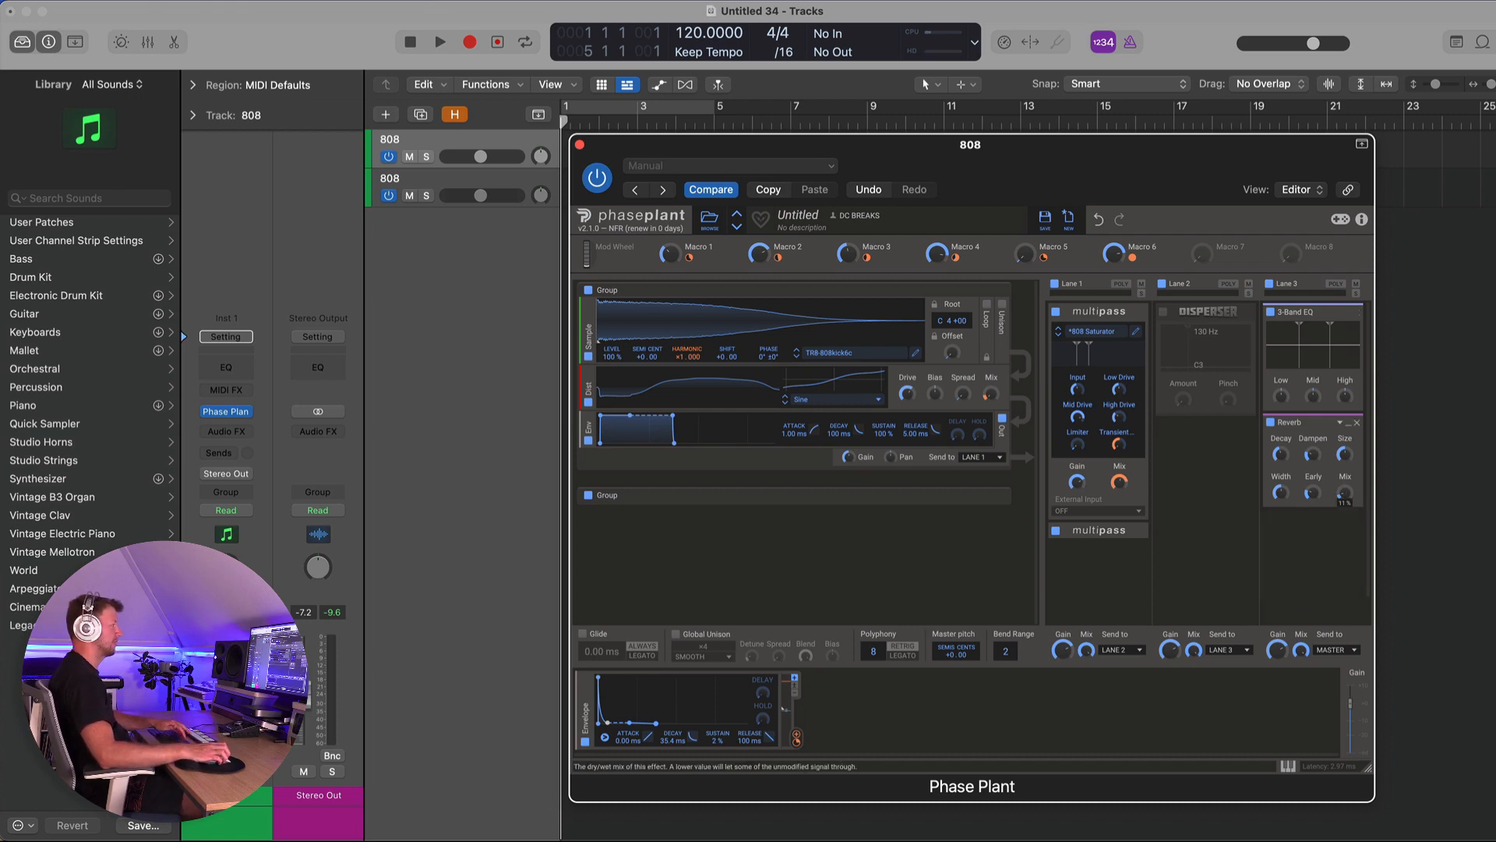